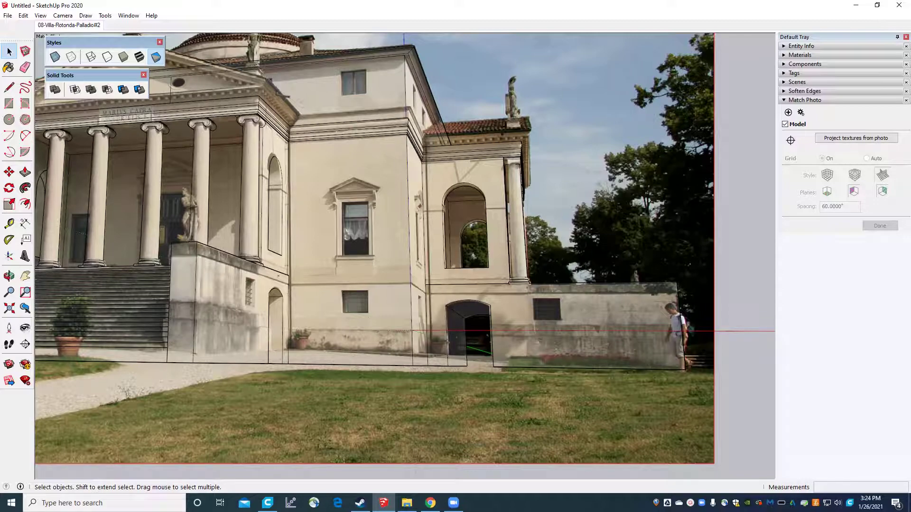
Examine the windows and wall openings on the villa's facade in the matched photo.
{"action": "scroll", "coordinate": [343, 294], "scroll_direction": "up", "scroll_amount": 3}
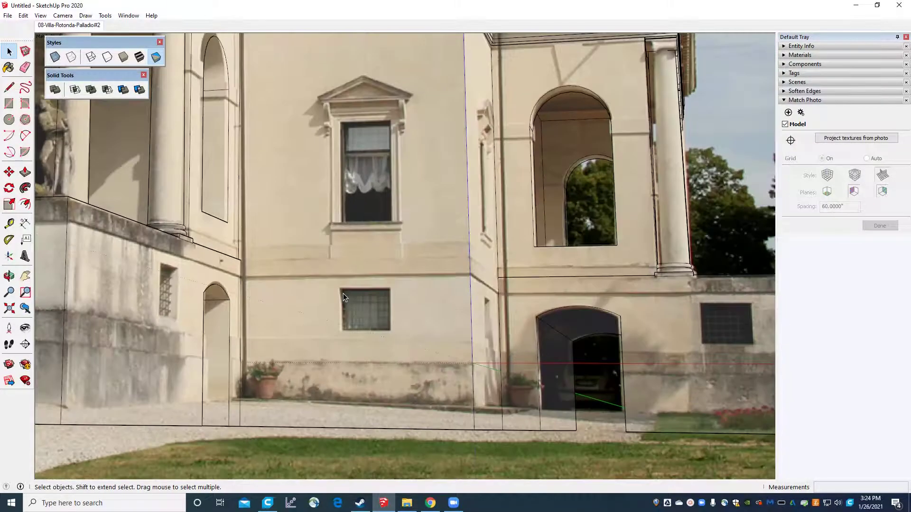
{"action": "scroll", "coordinate": [345, 306], "scroll_direction": "down", "scroll_amount": 3}
{"action": "scroll", "coordinate": [337, 175], "scroll_direction": "up", "scroll_amount": 2}
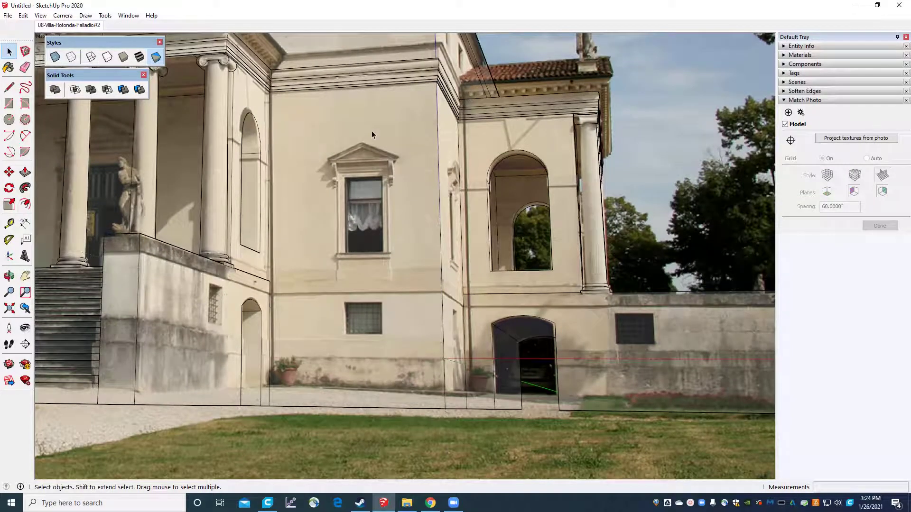
{"action": "scroll", "coordinate": [389, 289], "scroll_direction": "down", "scroll_amount": 3}
{"action": "scroll", "coordinate": [357, 239], "scroll_direction": "up", "scroll_amount": 3}
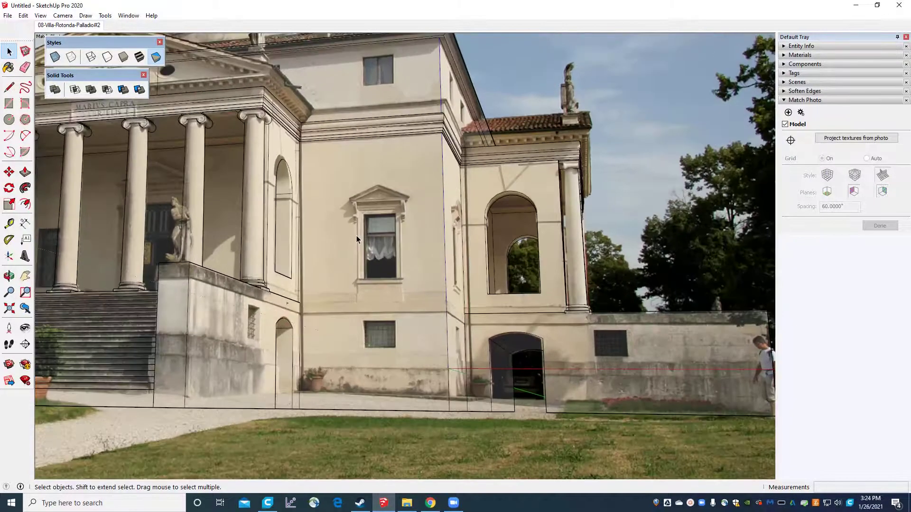
{"action": "scroll", "coordinate": [356, 235], "scroll_direction": "down", "scroll_amount": 3}
{"action": "scroll", "coordinate": [349, 318], "scroll_direction": "up", "scroll_amount": 4}
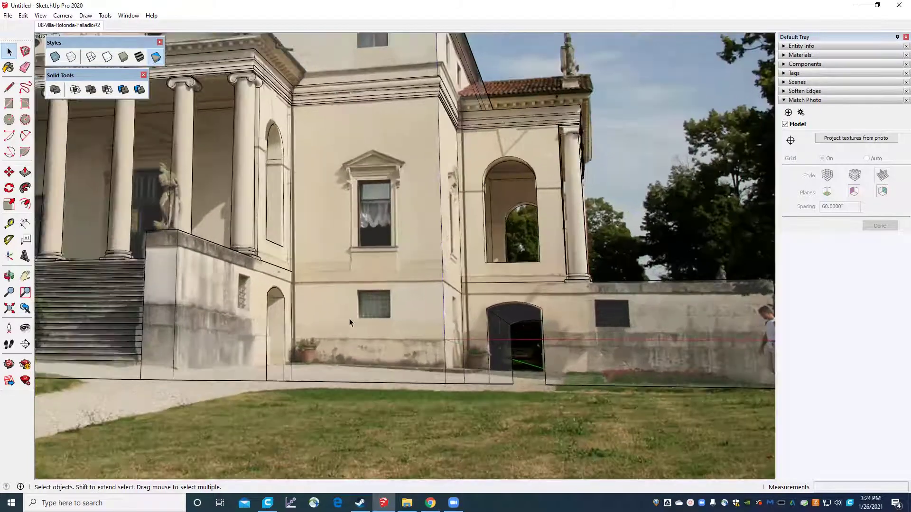
{"action": "scroll", "coordinate": [365, 317], "scroll_direction": "down", "scroll_amount": 3}
{"action": "scroll", "coordinate": [373, 274], "scroll_direction": "up", "scroll_amount": 4}
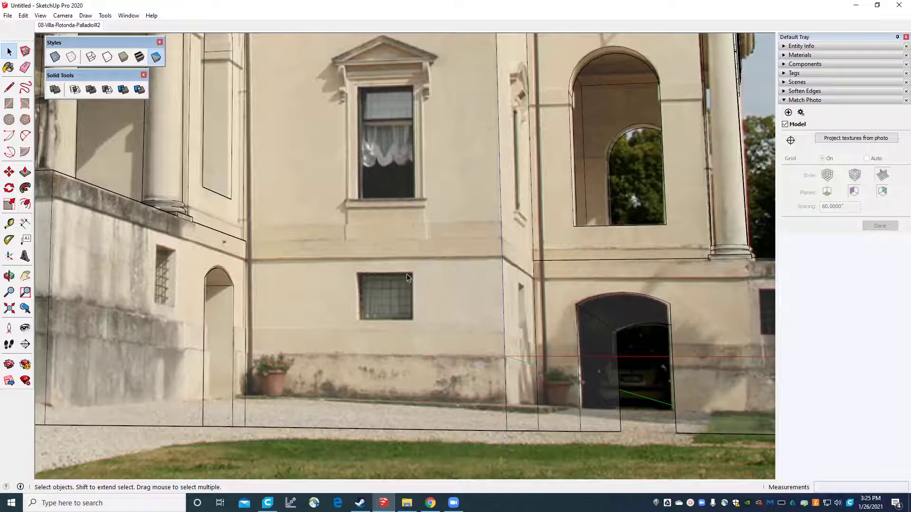
{"action": "scroll", "coordinate": [403, 315], "scroll_direction": "down", "scroll_amount": 6}
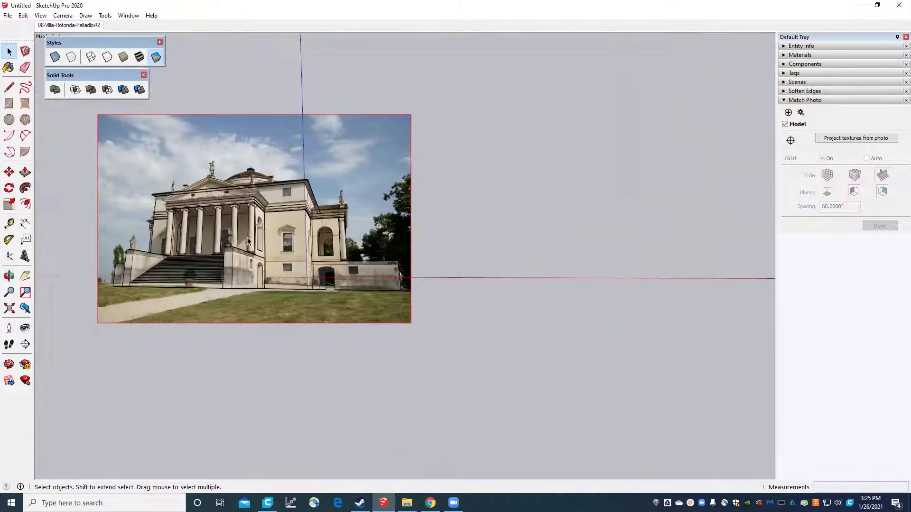
Draw a ground rectangle about 9348 by 6440 inches beside the villa and extrude it up about 5517 inches into a box.
{"action": "mouse_move", "coordinate": [246, 237]}
{"action": "middle_mouse_down"}
{"action": "mouse_move", "coordinate": [272, 292]}
{"action": "mouse_move", "coordinate": [186, 335]}
{"action": "middle_mouse_up"}
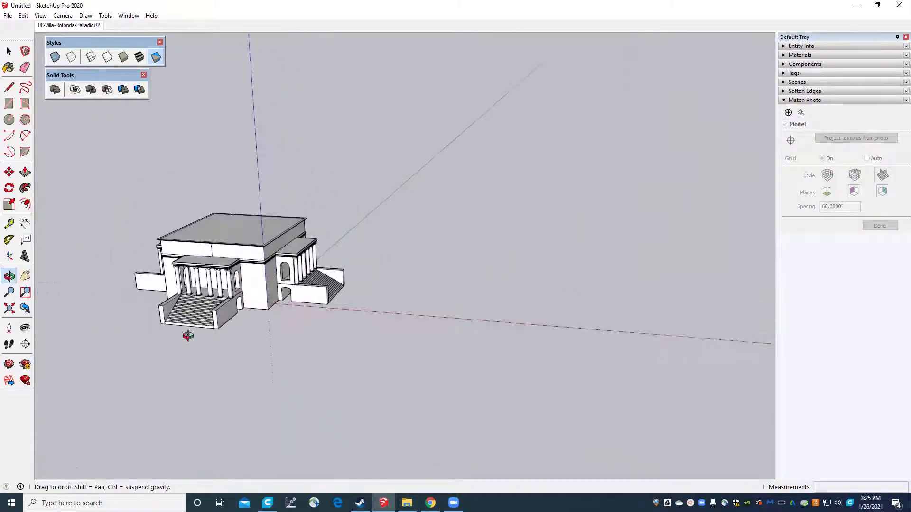
{"action": "left_click", "coordinate": [10, 104]}
{"action": "left_click", "coordinate": [373, 314]}
{"action": "left_click", "coordinate": [611, 334]}
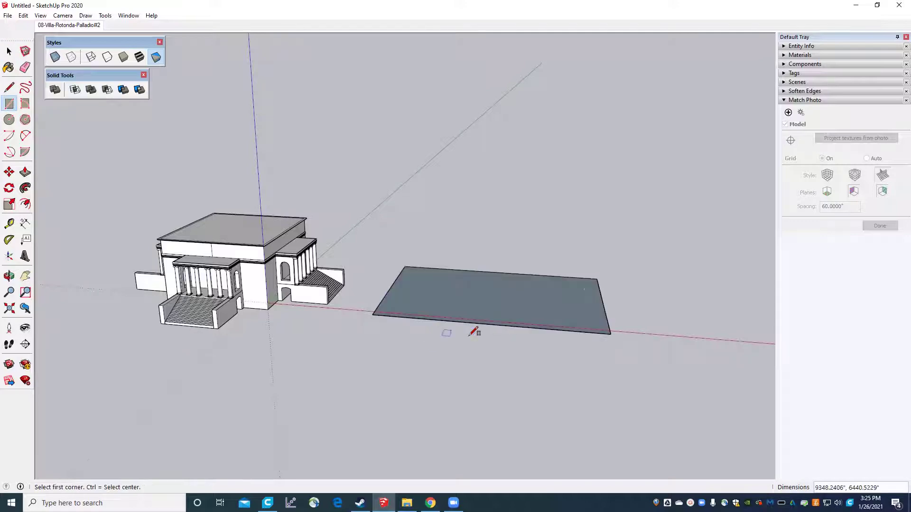
{"action": "left_click", "coordinate": [25, 172]}
{"action": "left_click", "coordinate": [472, 310]}
{"action": "left_click", "coordinate": [474, 177]}
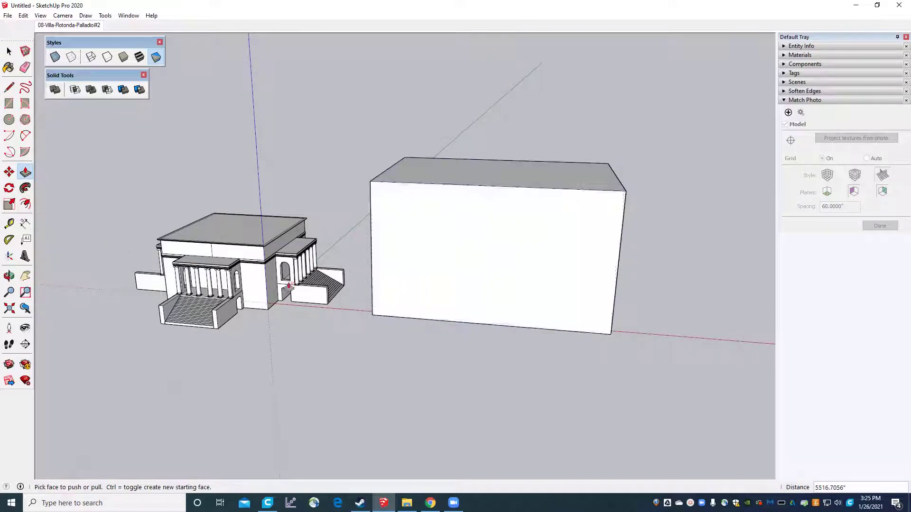
Draw a small window-sized rectangle on the box's front face, near the edge closest to the villa.
{"action": "scroll", "coordinate": [504, 269], "scroll_direction": "up", "scroll_amount": 3}
{"action": "scroll", "coordinate": [543, 213], "scroll_direction": "down", "scroll_amount": 3}
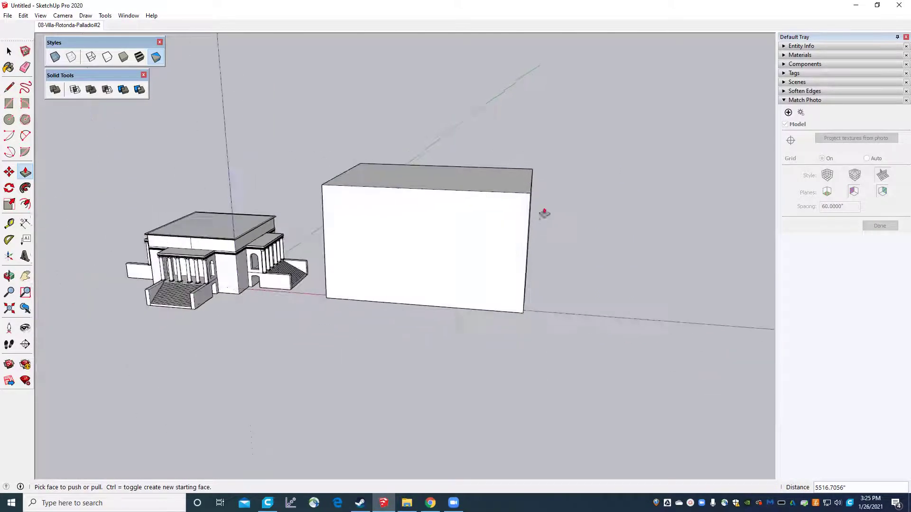
{"action": "left_click", "coordinate": [9, 104]}
{"action": "scroll", "coordinate": [335, 264], "scroll_direction": "up", "scroll_amount": 5}
{"action": "left_click", "coordinate": [392, 215]}
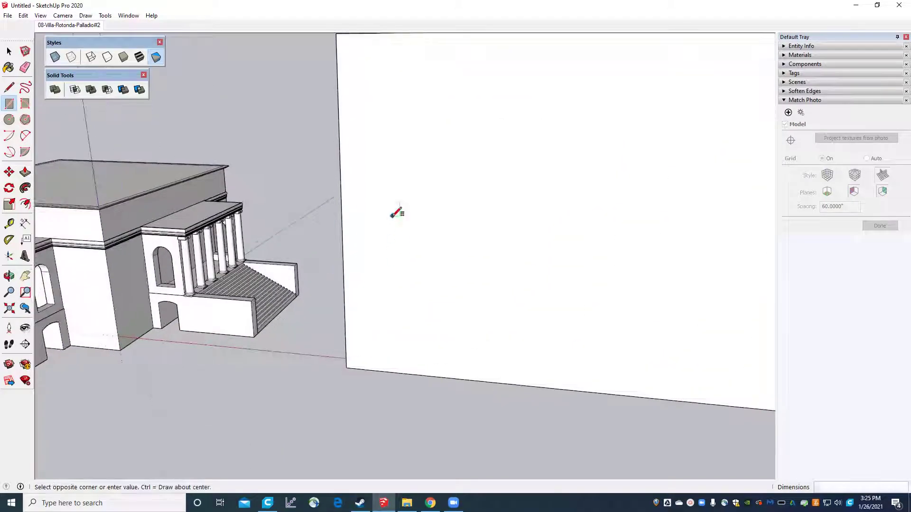
{"action": "left_click", "coordinate": [431, 271]}
{"action": "scroll", "coordinate": [434, 284], "scroll_direction": "down", "scroll_amount": 4}
{"action": "scroll", "coordinate": [413, 291], "scroll_direction": "up", "scroll_amount": 5}
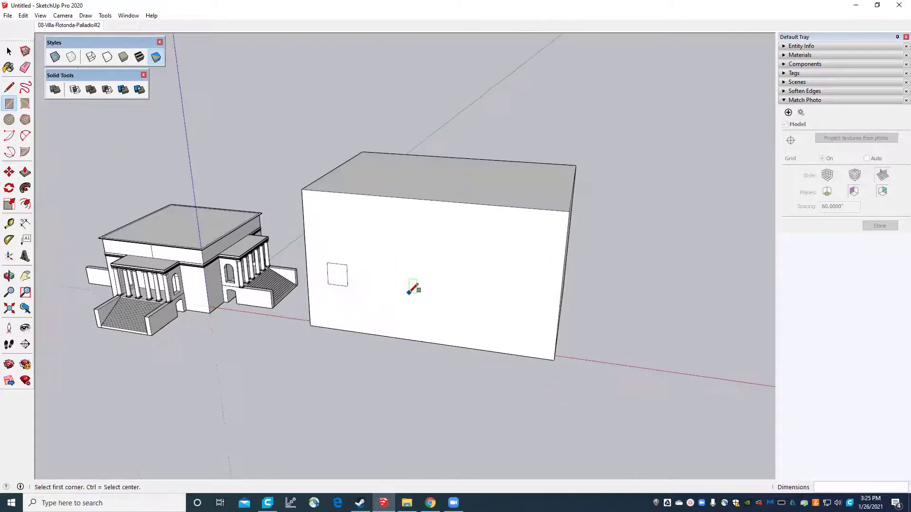
Make the small rectangle's face and edges a component named SimpleWindw, glued to any surface and cutting an opening.
{"action": "key", "text": "space"}
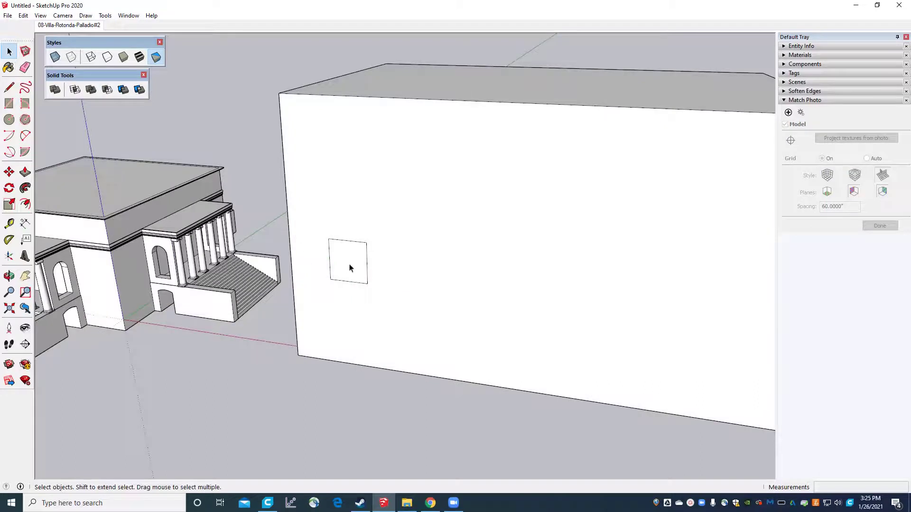
{"action": "left_click", "coordinate": [351, 266]}
{"action": "double_click", "coordinate": [351, 266]}
{"action": "right_click", "coordinate": [351, 267]}
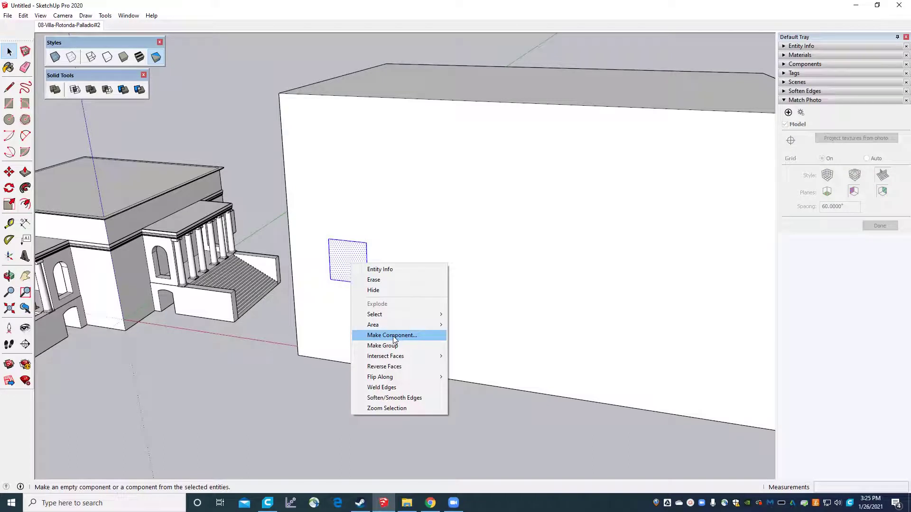
{"action": "left_click", "coordinate": [394, 335]}
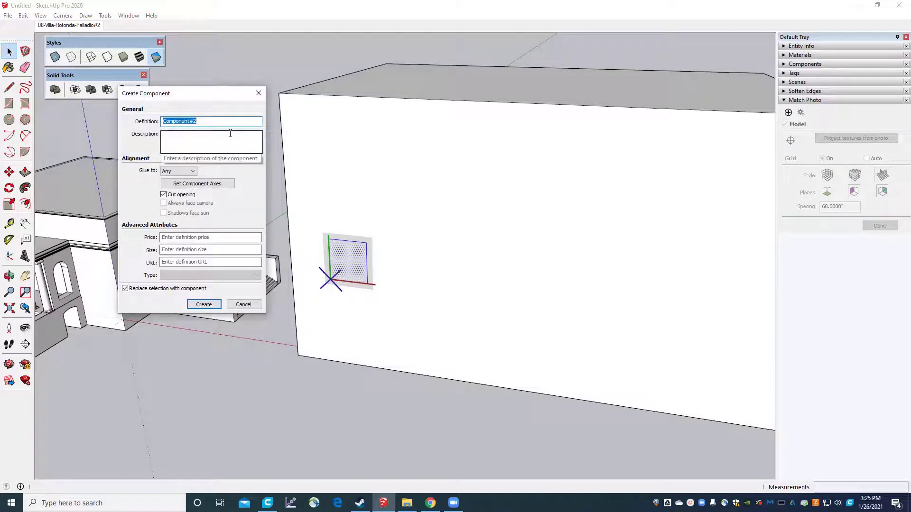
{"action": "type", "text": "S"}
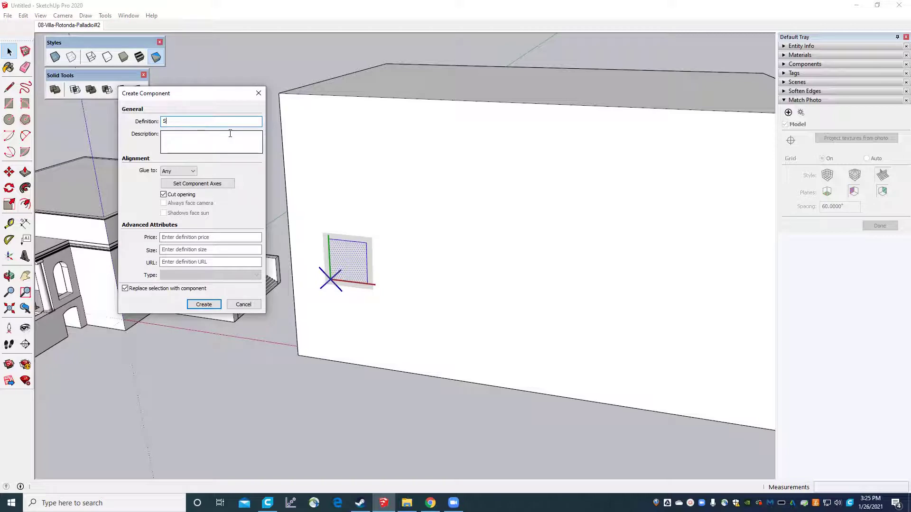
{"action": "type", "text": "impleWindw"}
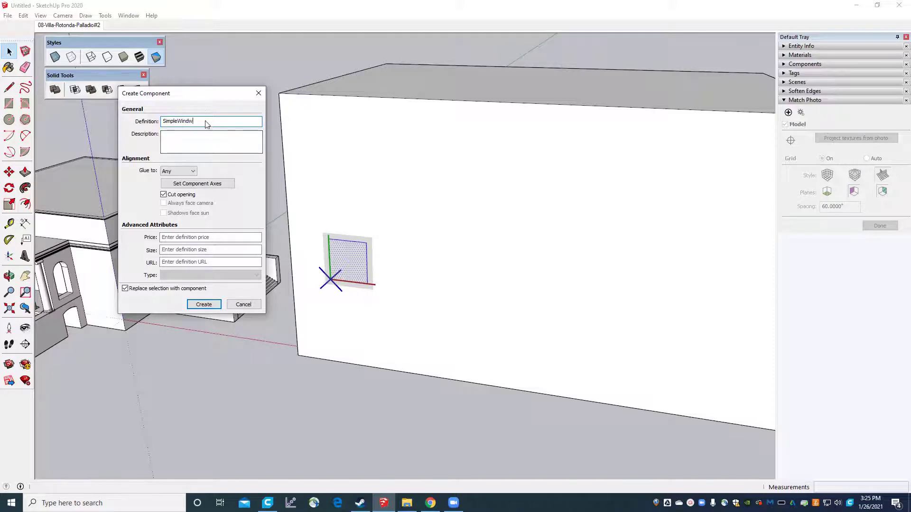
{"action": "left_click_drag", "start_coordinate": [206, 97], "coordinate": [493, 136]}
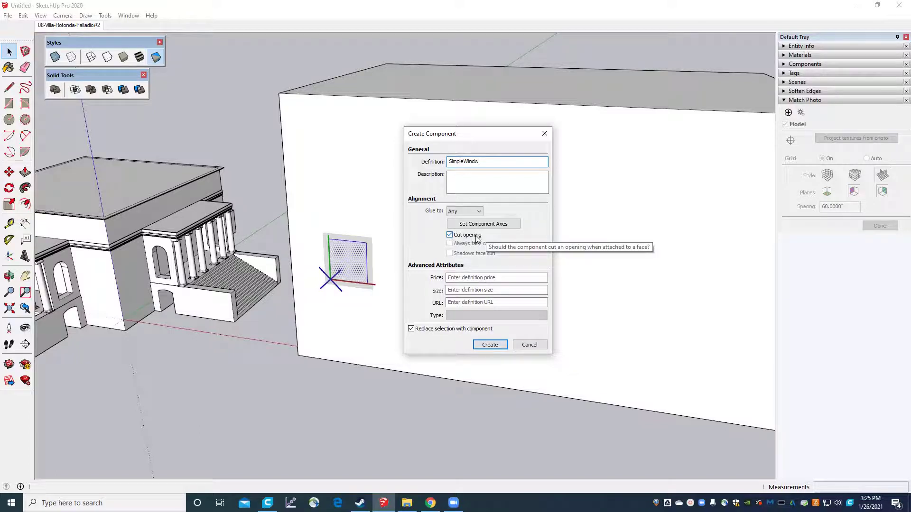
{"action": "left_click", "coordinate": [485, 346]}
Open the window component for editing and offset its outline slightly inward to form a thin frame.
{"action": "scroll", "coordinate": [388, 265], "scroll_direction": "up", "scroll_amount": 5}
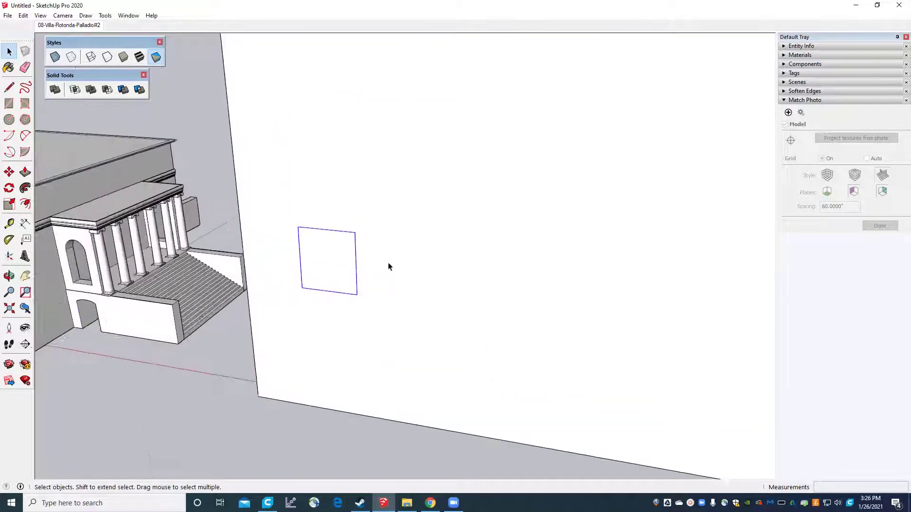
{"action": "double_click", "coordinate": [311, 268]}
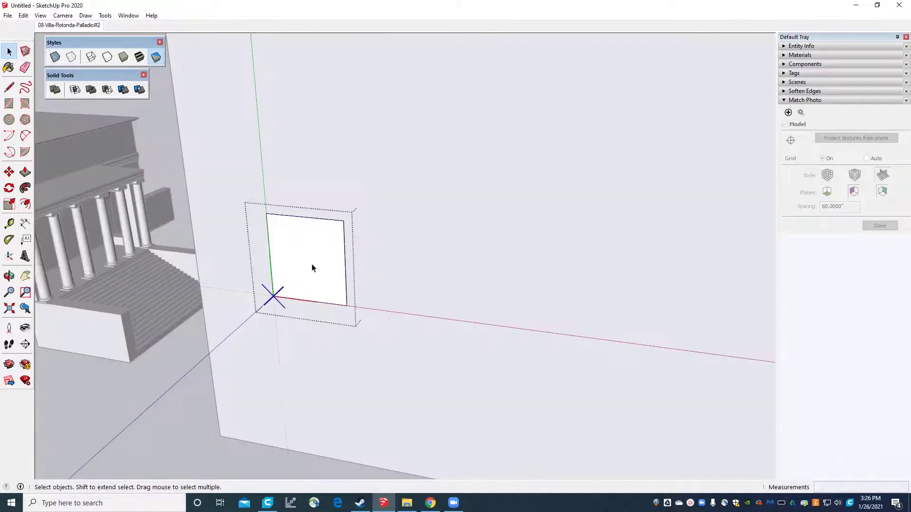
{"action": "scroll", "coordinate": [312, 268], "scroll_direction": "down", "scroll_amount": 3}
{"action": "scroll", "coordinate": [312, 268], "scroll_direction": "up", "scroll_amount": 2}
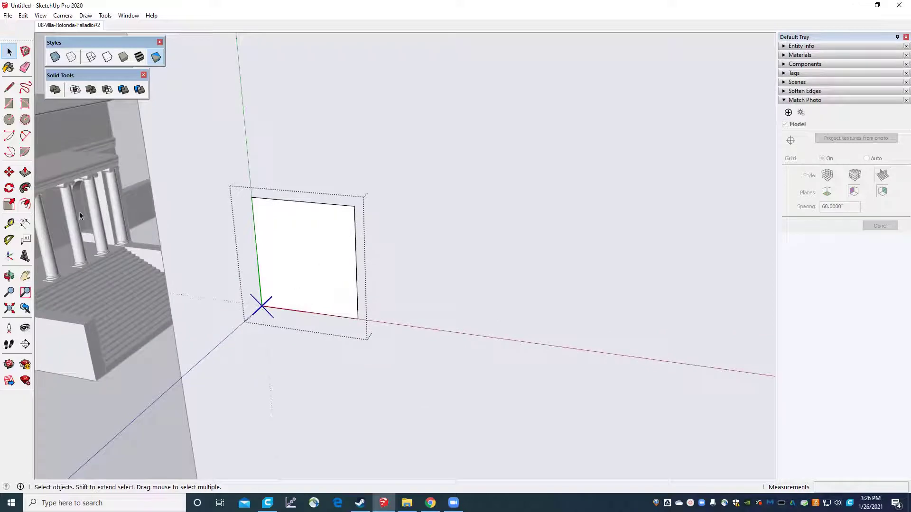
{"action": "left_click", "coordinate": [25, 204]}
{"action": "scroll", "coordinate": [271, 200], "scroll_direction": "up", "scroll_amount": 2}
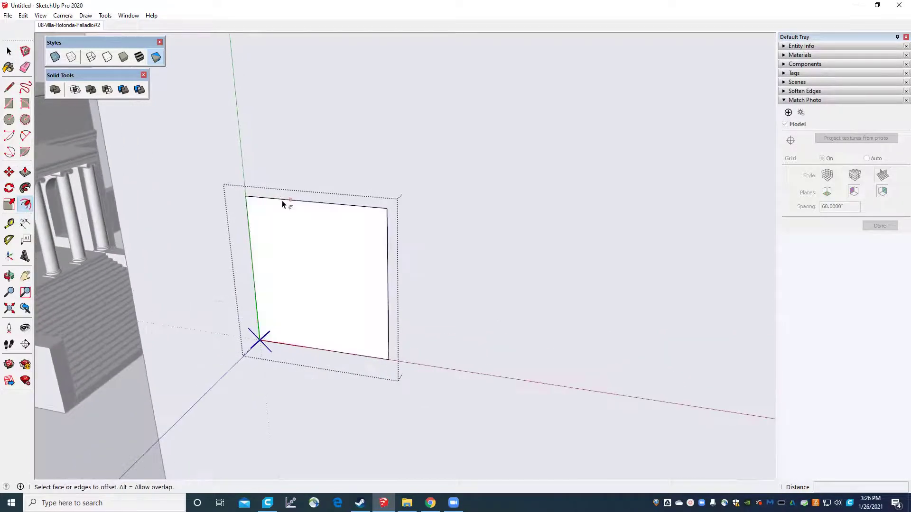
{"action": "left_click", "coordinate": [282, 204]}
{"action": "left_click", "coordinate": [286, 210]}
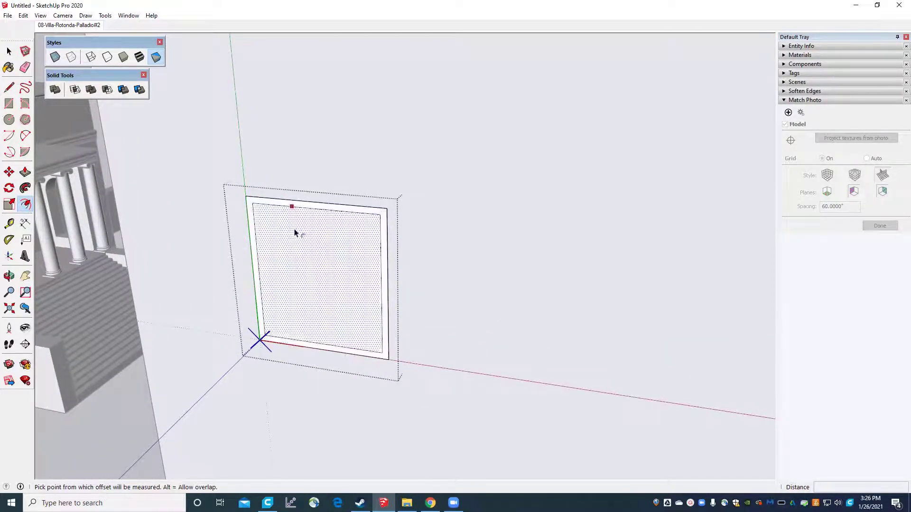
Push the face inside the window frame back about 524 inches into the box and finish editing the component.
{"action": "left_click", "coordinate": [25, 172]}
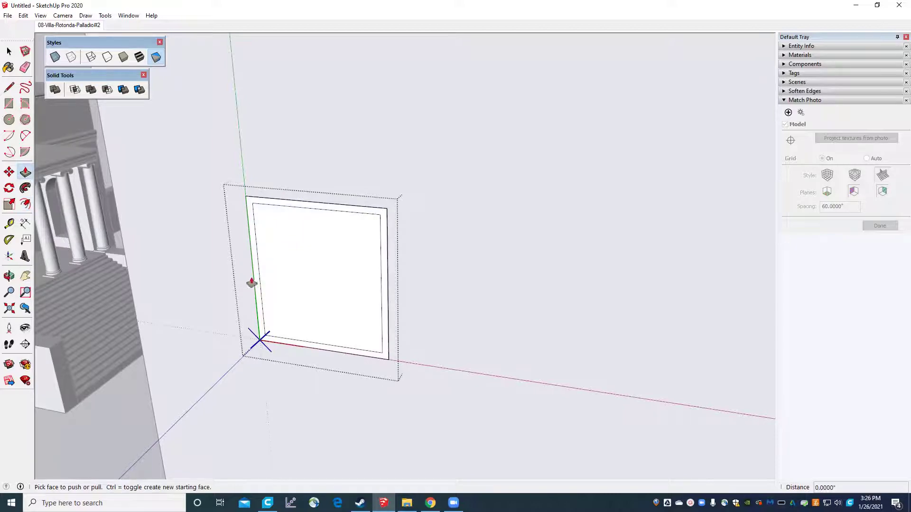
{"action": "left_click", "coordinate": [287, 283]}
{"action": "left_click", "coordinate": [335, 264]}
{"action": "key", "text": "space"}
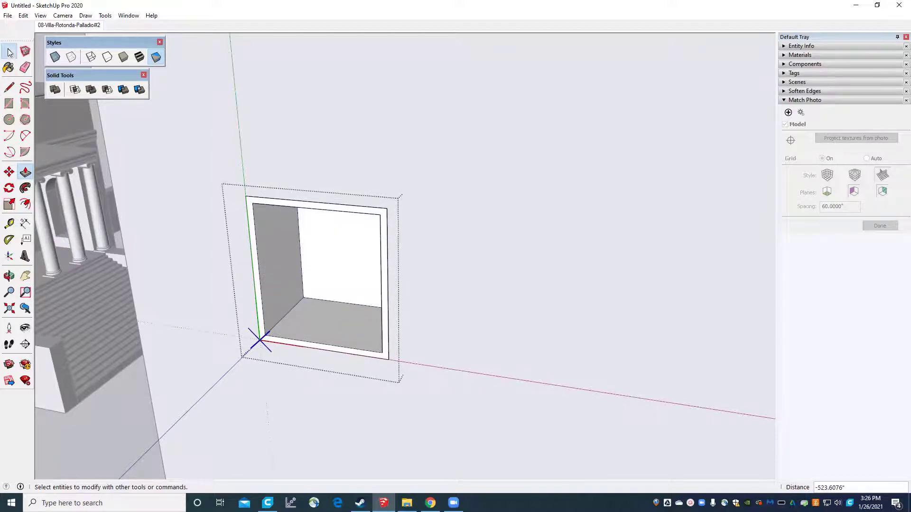
{"action": "scroll", "coordinate": [347, 180], "scroll_direction": "down", "scroll_amount": 2}
{"action": "scroll", "coordinate": [283, 399], "scroll_direction": "down", "scroll_amount": 3}
{"action": "scroll", "coordinate": [226, 388], "scroll_direction": "down", "scroll_amount": 2}
{"action": "scroll", "coordinate": [332, 311], "scroll_direction": "down", "scroll_amount": 2}
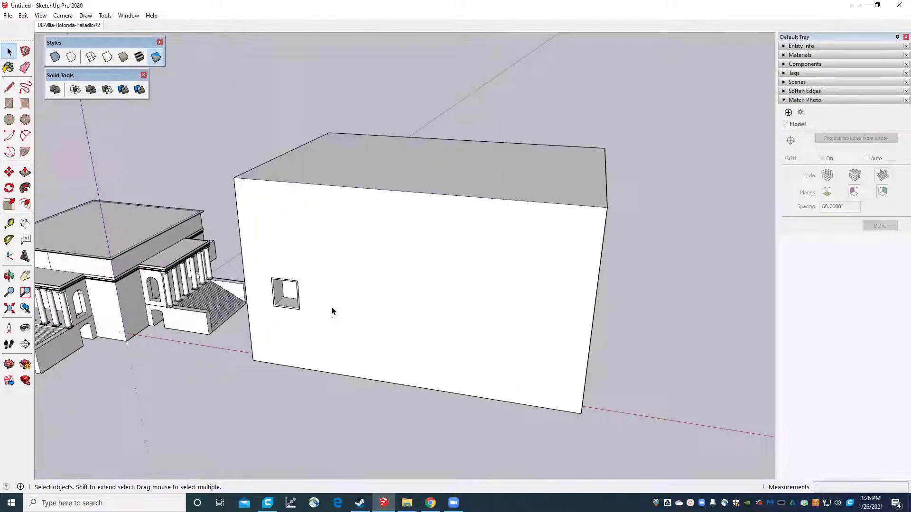
Select the window component and examine its recessed opening in the box's front wall.
{"action": "scroll", "coordinate": [332, 311], "scroll_direction": "up", "scroll_amount": 5}
{"action": "scroll", "coordinate": [332, 311], "scroll_direction": "down", "scroll_amount": 1}
{"action": "scroll", "coordinate": [177, 310], "scroll_direction": "down", "scroll_amount": 2}
{"action": "scroll", "coordinate": [221, 288], "scroll_direction": "up", "scroll_amount": 3}
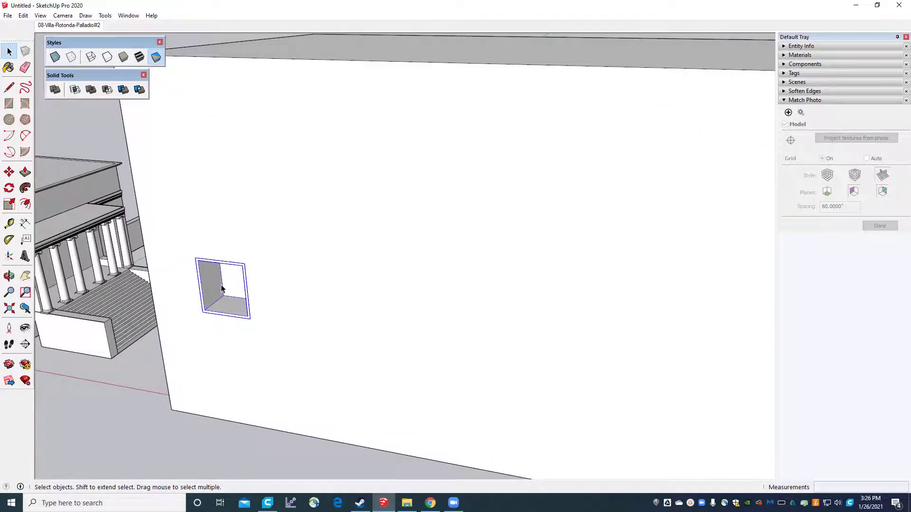
{"action": "scroll", "coordinate": [222, 289], "scroll_direction": "down", "scroll_amount": 4}
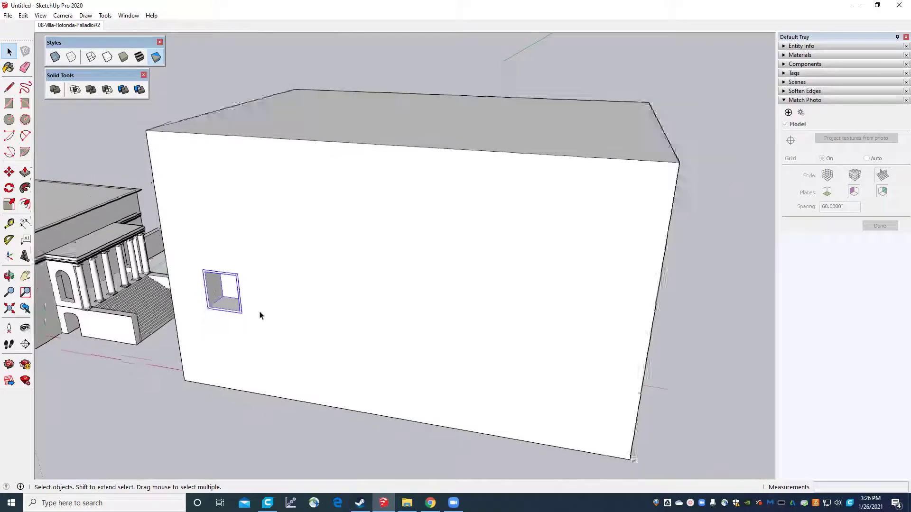
{"action": "scroll", "coordinate": [253, 317], "scroll_direction": "up", "scroll_amount": 3}
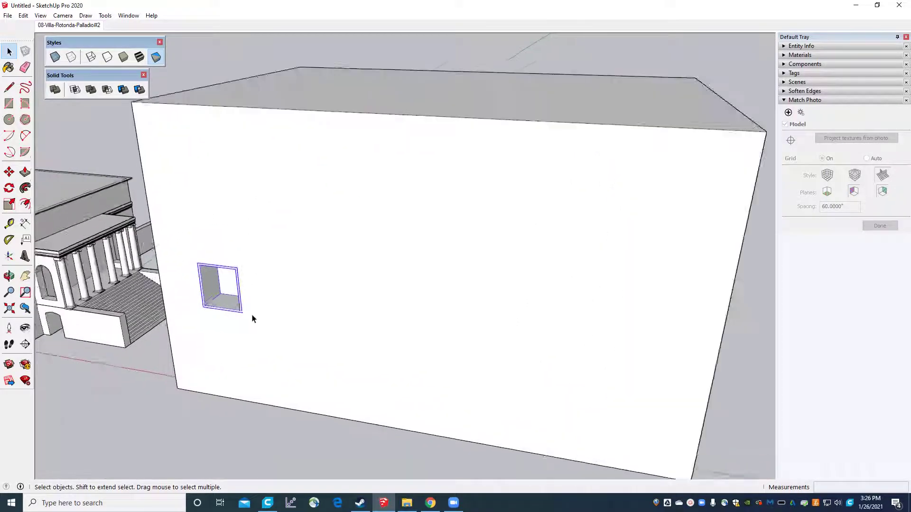
{"action": "key", "text": "m"}
{"action": "scroll", "coordinate": [206, 315], "scroll_direction": "up", "scroll_amount": 2}
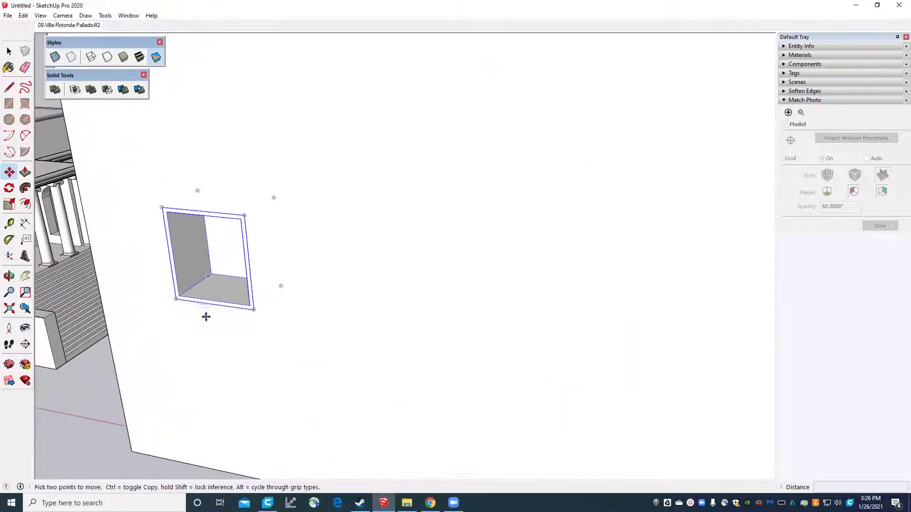
{"action": "scroll", "coordinate": [171, 302], "scroll_direction": "down", "scroll_amount": 3}
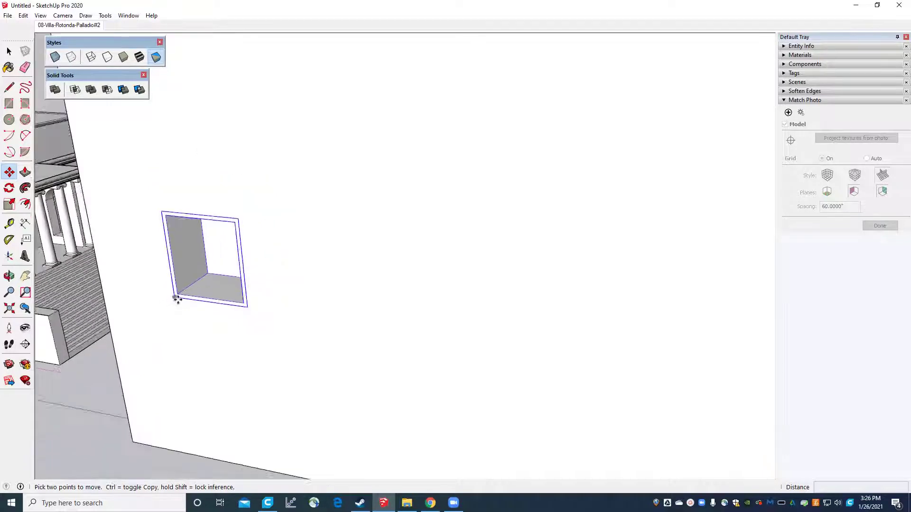
Draw a second rectangle on the wall to the right of the window and delete its face to leave a plain hole.
{"action": "left_click", "coordinate": [9, 86]}
{"action": "left_click", "coordinate": [9, 104]}
{"action": "left_click", "coordinate": [333, 260]}
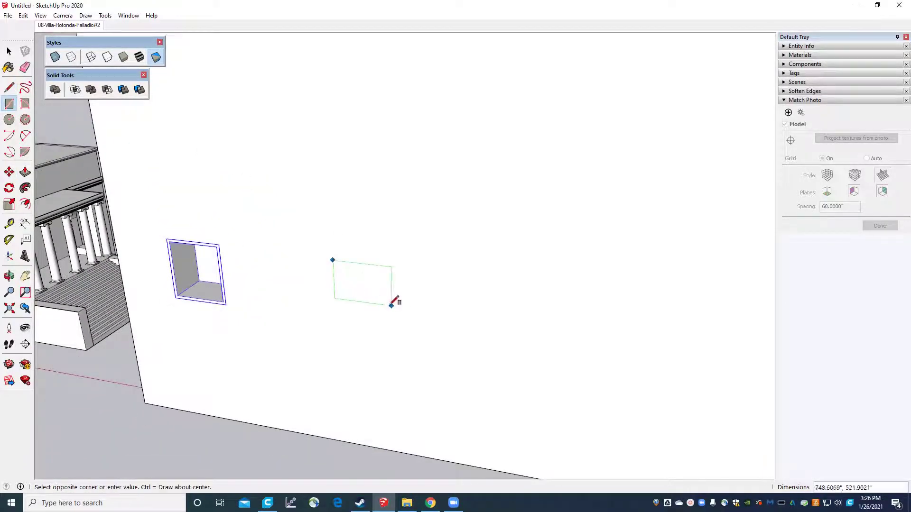
{"action": "left_click", "coordinate": [411, 329]}
{"action": "key", "text": "space"}
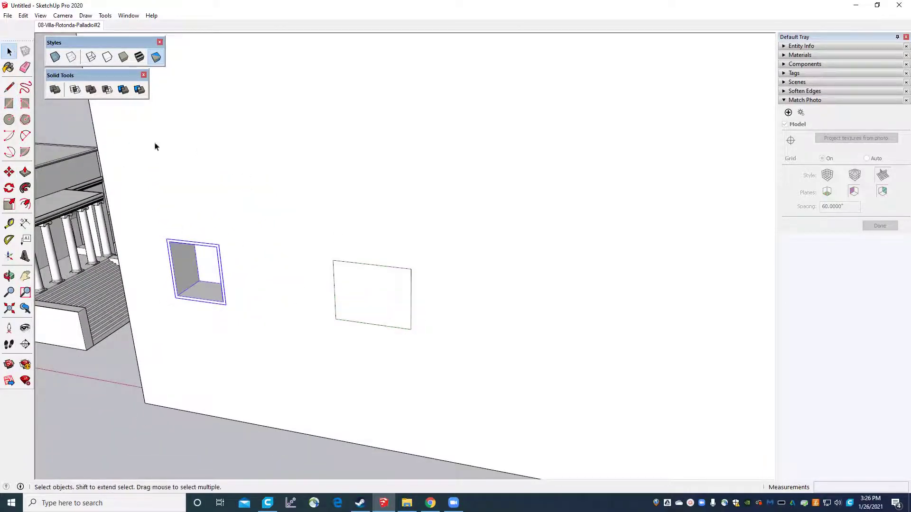
{"action": "left_click", "coordinate": [352, 284]}
{"action": "key", "text": "Delete"}
Copy the window component about 2586 inches along the wall, placing its lower-right corner on the hole's lower-right corner.
{"action": "middle_click_drag", "start_coordinate": [468, 309], "coordinate": [257, 266]}
{"action": "key", "text": "m"}
{"action": "key", "text": "ctrl"}
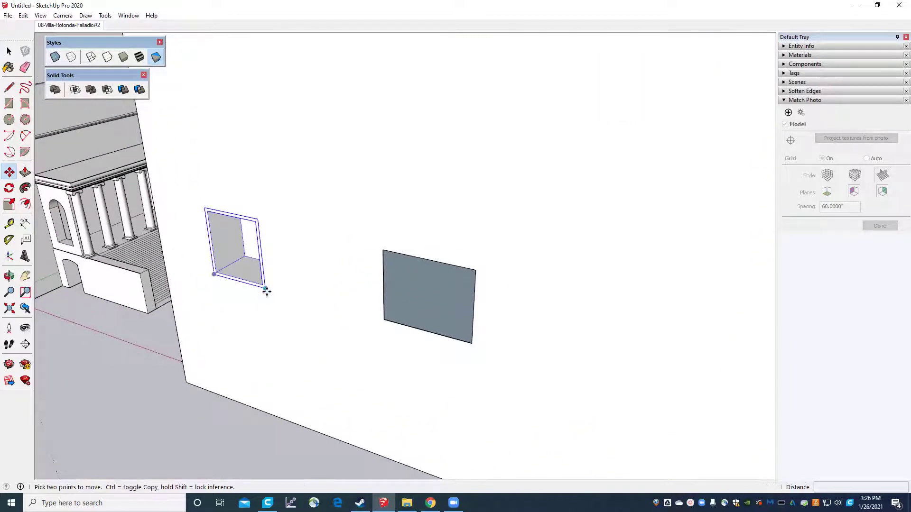
{"action": "left_click", "coordinate": [263, 287]}
{"action": "left_click", "coordinate": [470, 342]}
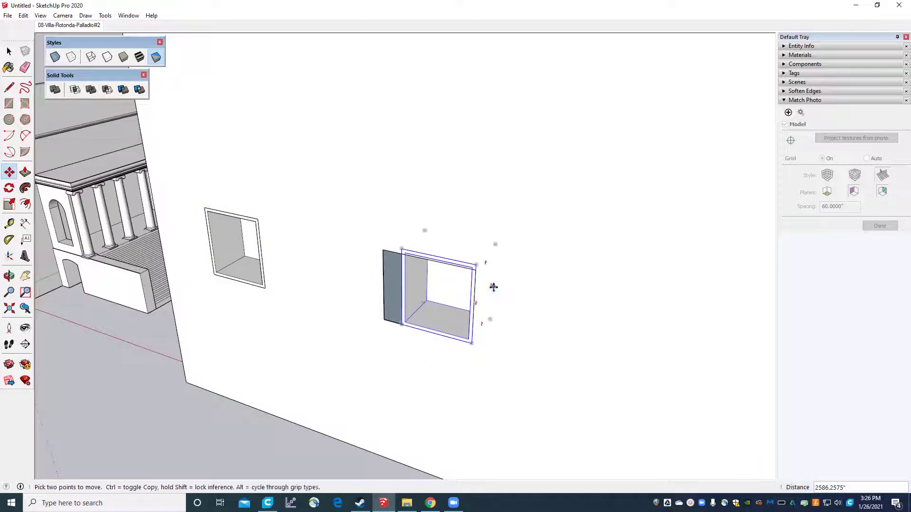
Move the copied window about 1162 inches back along the wall, off the plain hole and towards the original window.
{"action": "scroll", "coordinate": [419, 278], "scroll_direction": "up", "scroll_amount": 2}
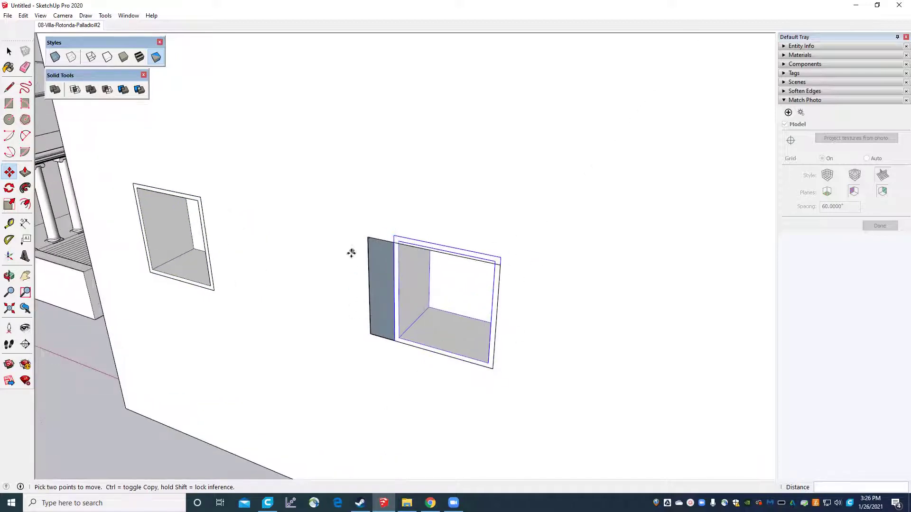
{"action": "scroll", "coordinate": [448, 292], "scroll_direction": "down", "scroll_amount": 2}
{"action": "scroll", "coordinate": [448, 293], "scroll_direction": "down", "scroll_amount": 1}
{"action": "left_click", "coordinate": [460, 298]}
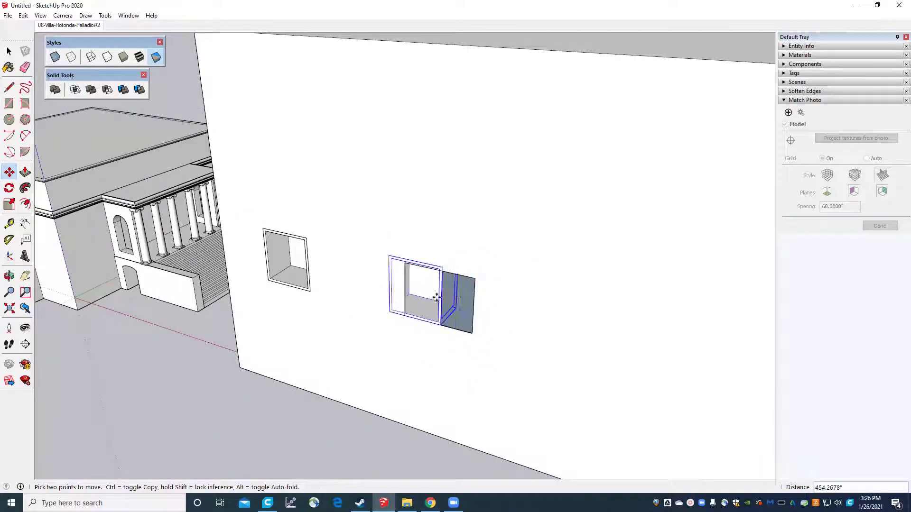
{"action": "left_click", "coordinate": [386, 283]}
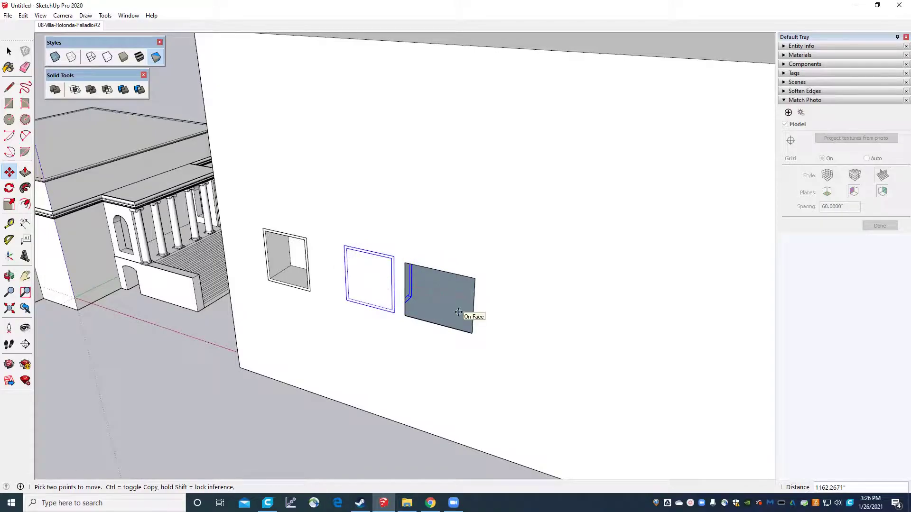
Undo the window move, the window copy and the plain hole in the wall.
{"action": "key", "text": "ctrl+z"}
{"action": "scroll", "coordinate": [455, 257], "scroll_direction": "down", "scroll_amount": 4}
{"action": "key", "text": "ctrl+z"}
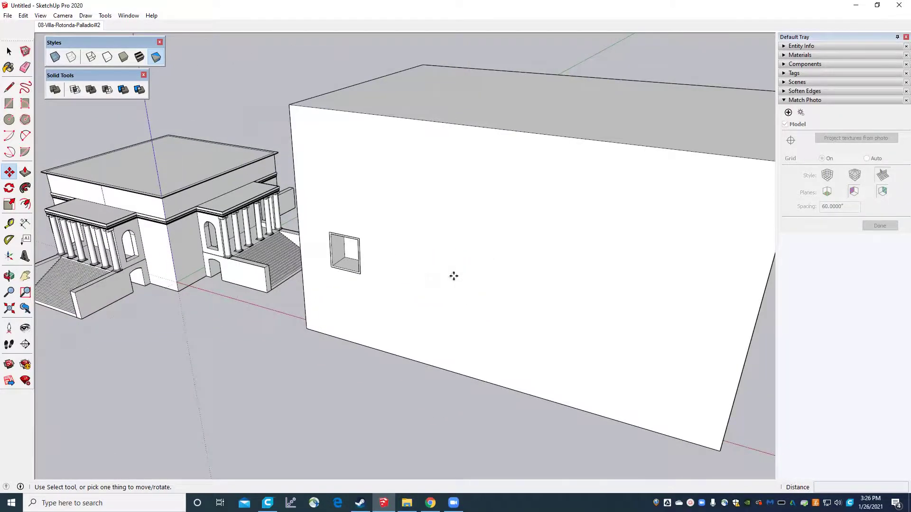
Copy the window by its lower-right corner about 6902 inches along the wall, near the box's far edge.
{"action": "scroll", "coordinate": [362, 264], "scroll_direction": "up", "scroll_amount": 6}
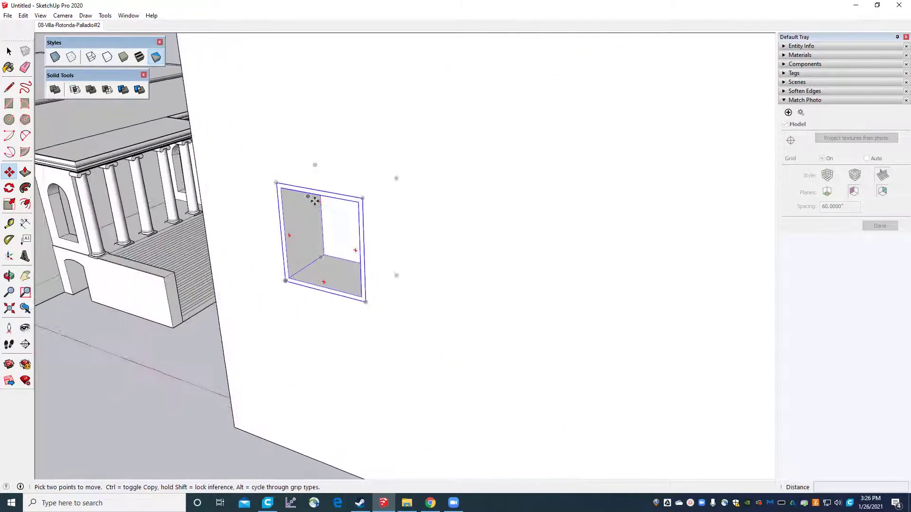
{"action": "middle_click_drag", "start_coordinate": [341, 303], "coordinate": [307, 261], "text": "shift"}
{"action": "scroll", "coordinate": [331, 259], "scroll_direction": "down", "scroll_amount": 5}
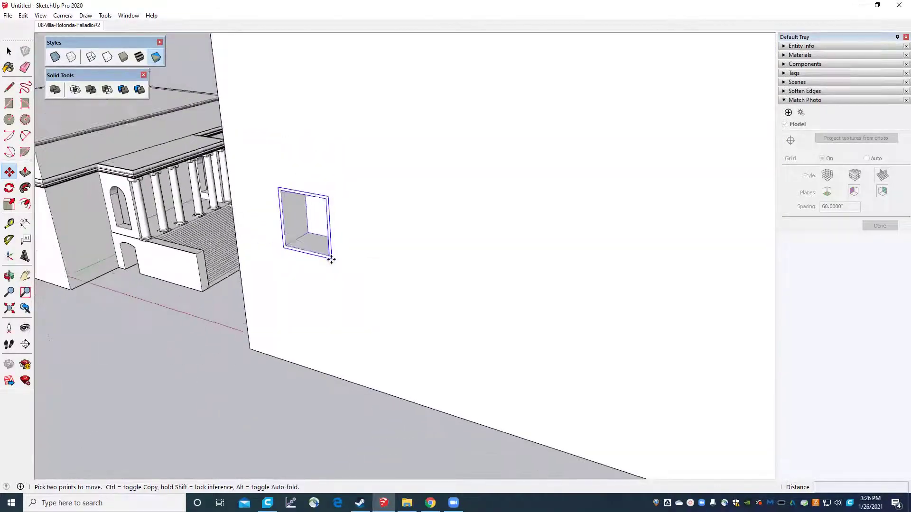
{"action": "left_click", "coordinate": [330, 258]}
{"action": "key", "text": "ctrl"}
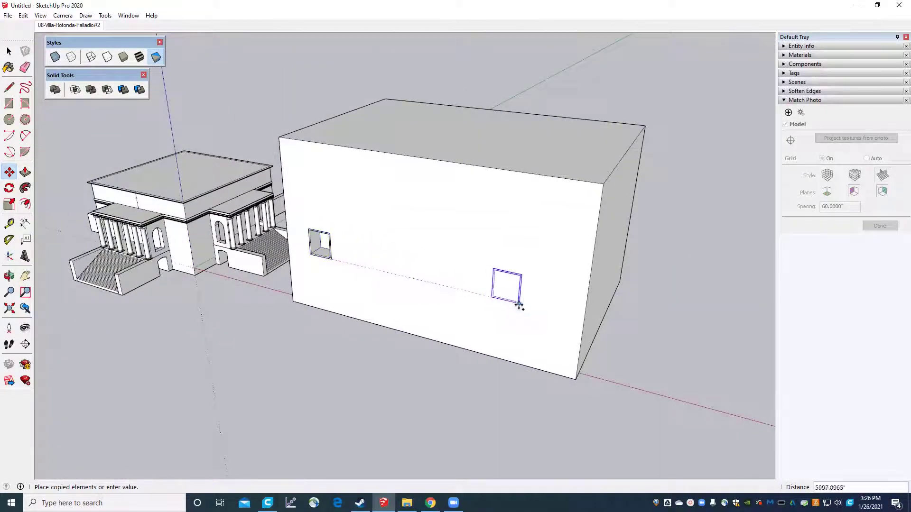
{"action": "left_click", "coordinate": [552, 312]}
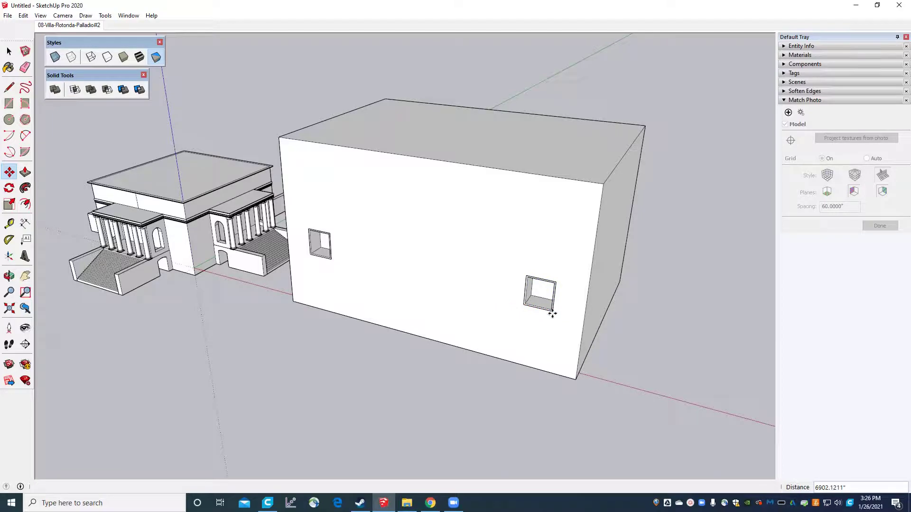
Divide the copy distance by 6 to fill the gap between the two windows with evenly spaced copies.
{"action": "scroll", "coordinate": [540, 289], "scroll_direction": "up", "scroll_amount": 3}
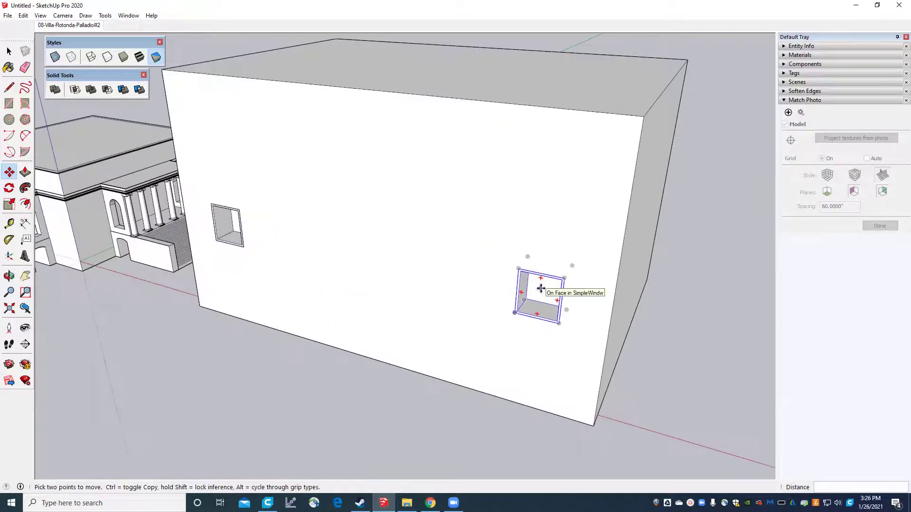
{"action": "type", "text": "/6"}
{"action": "key", "text": "Return"}
Move the window at the far end of the row up the wall, well above the other windows.
{"action": "scroll", "coordinate": [525, 441], "scroll_direction": "down", "scroll_amount": 5}
{"action": "middle_click_drag", "start_coordinate": [525, 441], "coordinate": [572, 253]}
{"action": "scroll", "coordinate": [560, 267], "scroll_direction": "up", "scroll_amount": 4}
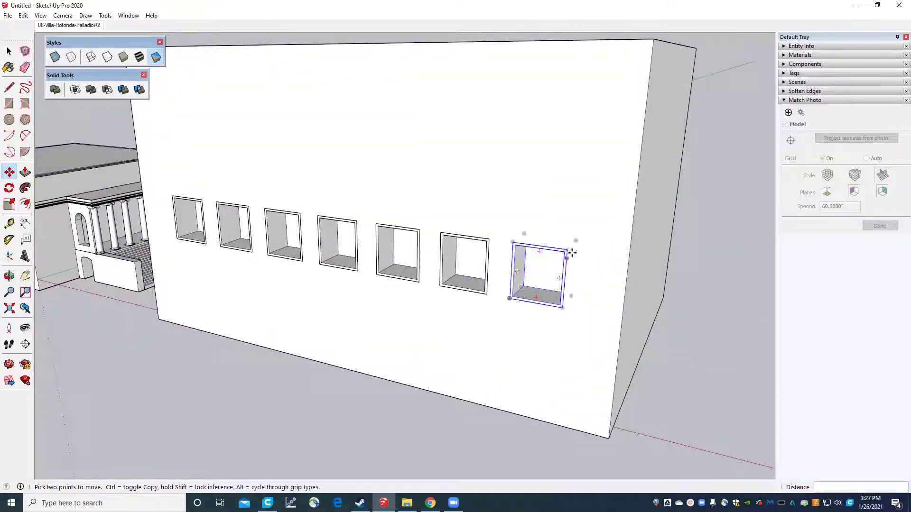
{"action": "left_click", "coordinate": [549, 271]}
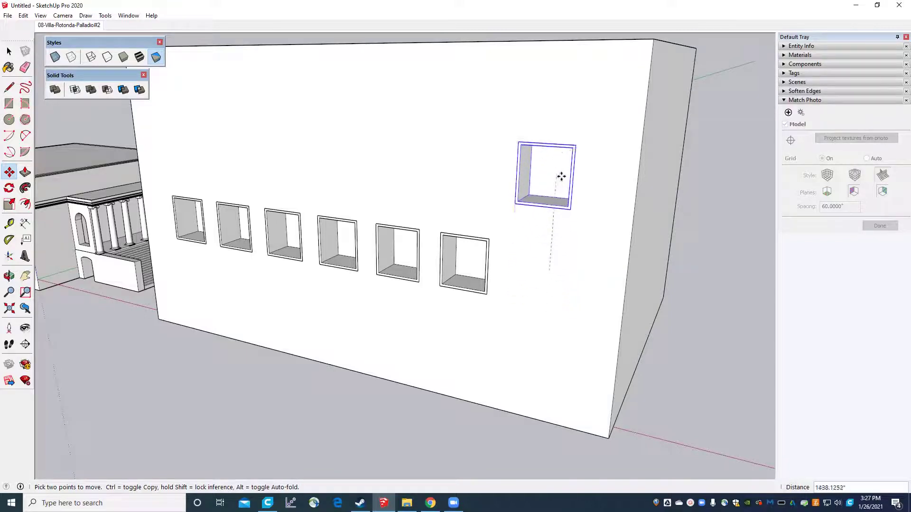
{"action": "left_click", "coordinate": [563, 155]}
{"action": "middle_click_drag", "start_coordinate": [616, 278], "coordinate": [534, 324]}
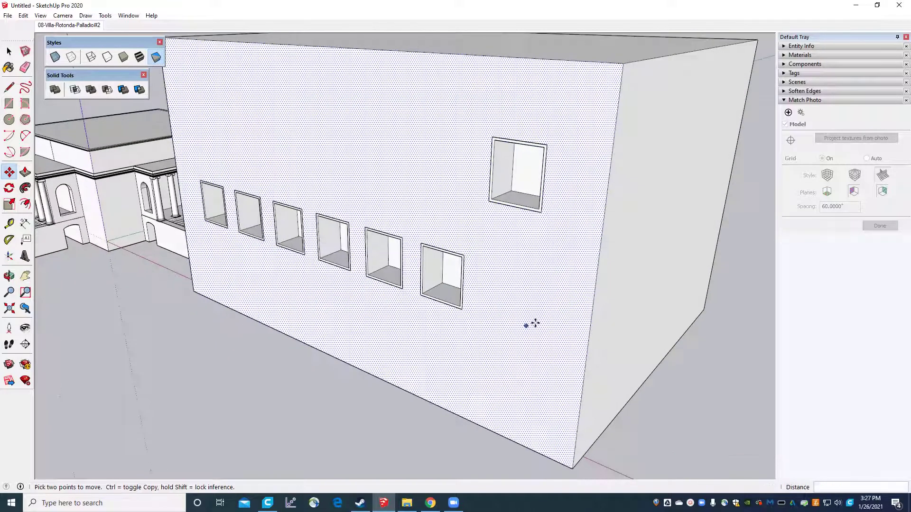
{"action": "scroll", "coordinate": [542, 288], "scroll_direction": "down", "scroll_amount": 3}
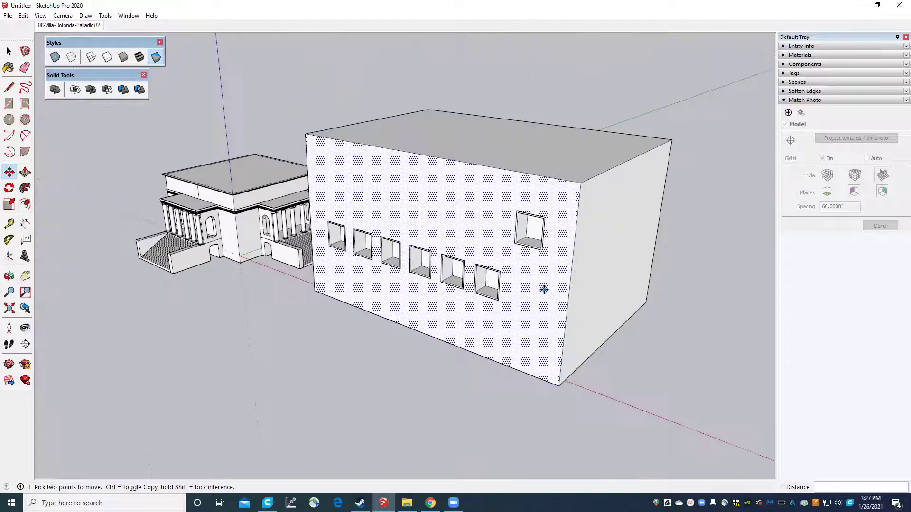
Move the raised end window back down beside the row, then shift it slightly upward.
{"action": "scroll", "coordinate": [538, 232], "scroll_direction": "up", "scroll_amount": 3}
{"action": "left_click", "coordinate": [538, 231]}
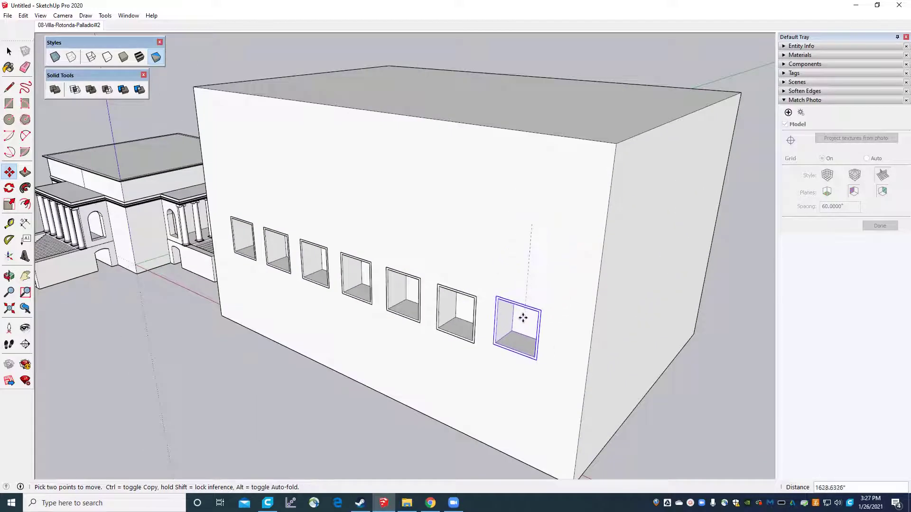
{"action": "left_click", "coordinate": [507, 329]}
{"action": "scroll", "coordinate": [507, 328], "scroll_direction": "up", "scroll_amount": 3}
{"action": "left_click", "coordinate": [525, 320]}
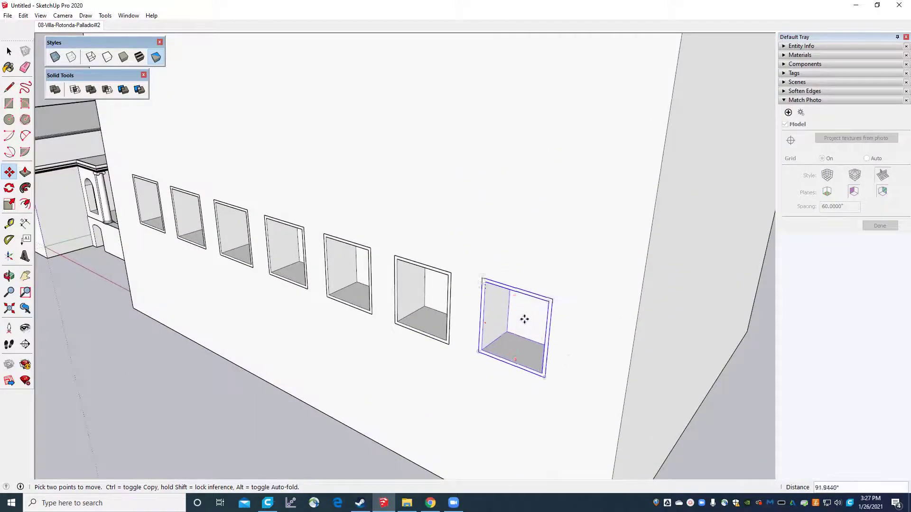
{"action": "left_click", "coordinate": [533, 273]}
Move the sixth window of the row up the wall, above its neighbours.
{"action": "left_click", "coordinate": [418, 293]}
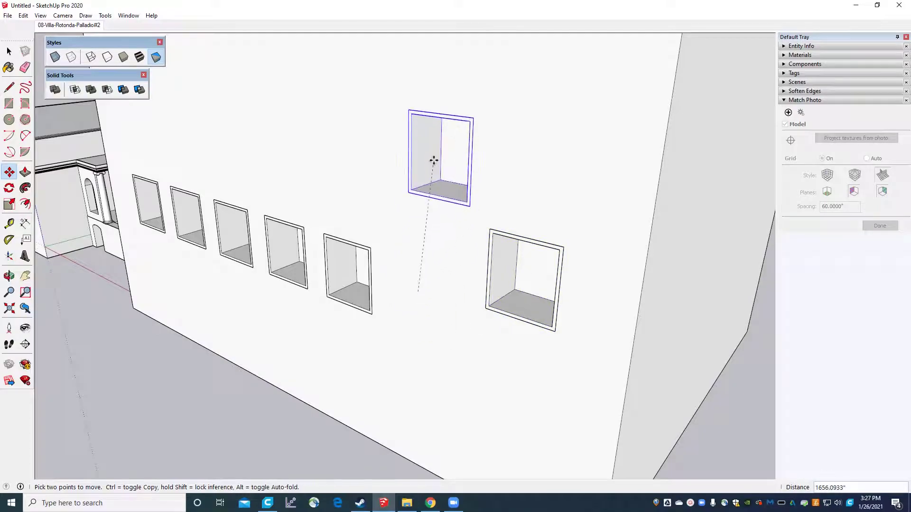
{"action": "left_click", "coordinate": [433, 189]}
{"action": "scroll", "coordinate": [417, 303], "scroll_direction": "down", "scroll_amount": 3}
{"action": "middle_click_drag", "start_coordinate": [460, 362], "coordinate": [605, 321]}
Scatter the third, second and fourth windows of the row to the wall's upper right, upper left and lower left.
{"action": "left_click", "coordinate": [445, 255]}
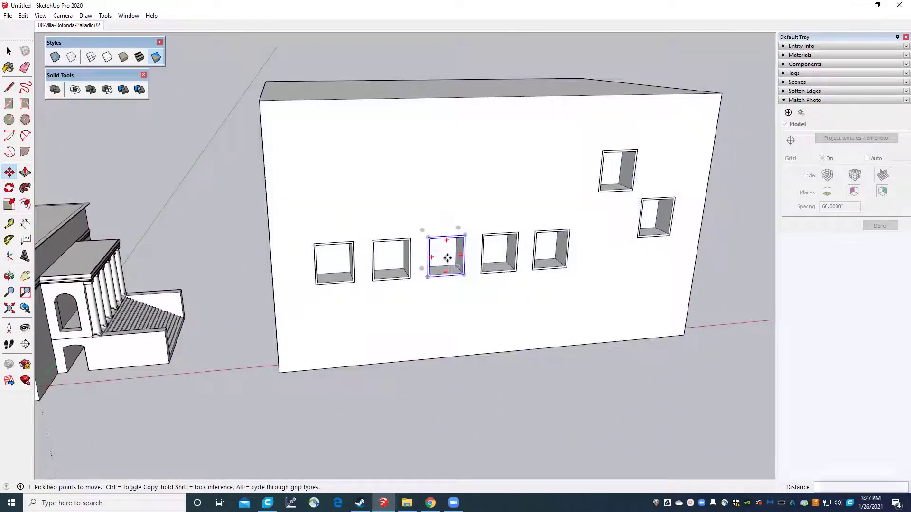
{"action": "left_click", "coordinate": [532, 189]}
{"action": "left_click", "coordinate": [389, 259]}
{"action": "left_click", "coordinate": [325, 173]}
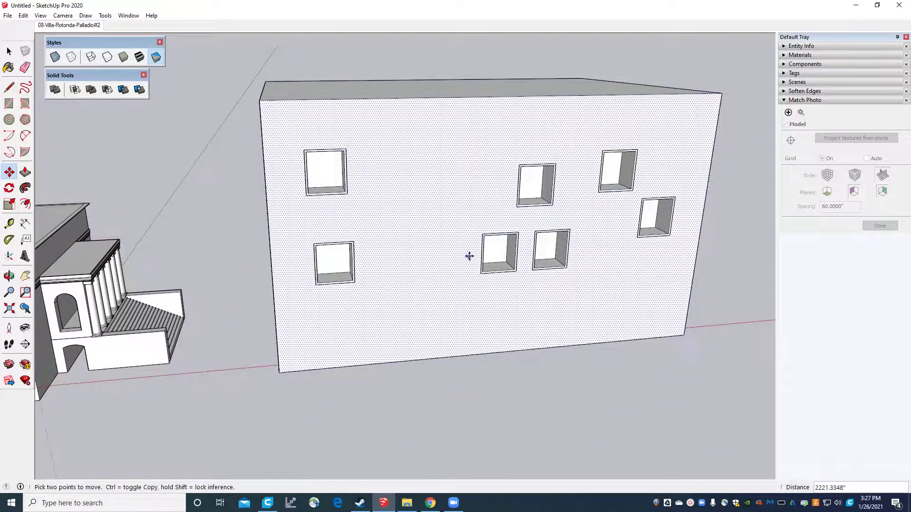
{"action": "left_click", "coordinate": [493, 255]}
{"action": "left_click", "coordinate": [376, 316]}
{"action": "middle_click_drag", "start_coordinate": [376, 317], "coordinate": [485, 292]}
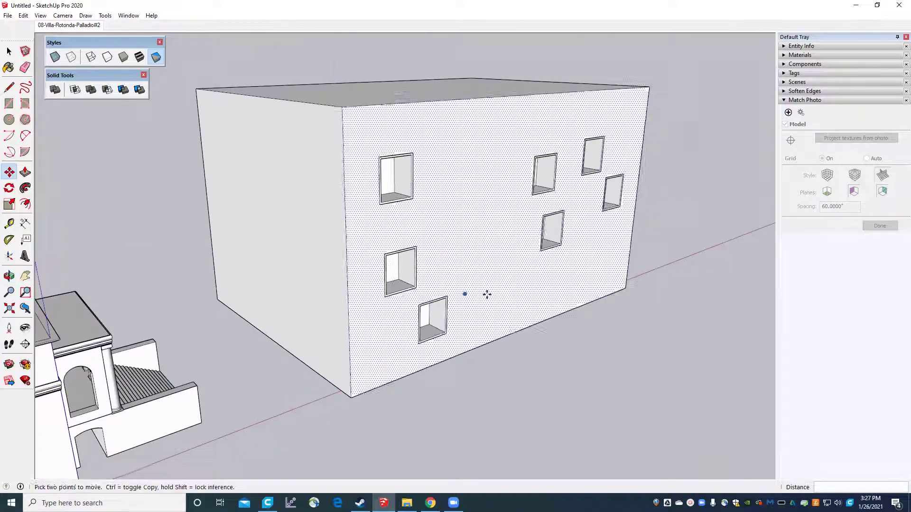
Select the upper-left window on the wall and delete it.
{"action": "left_click", "coordinate": [9, 52]}
{"action": "left_click", "coordinate": [9, 52]}
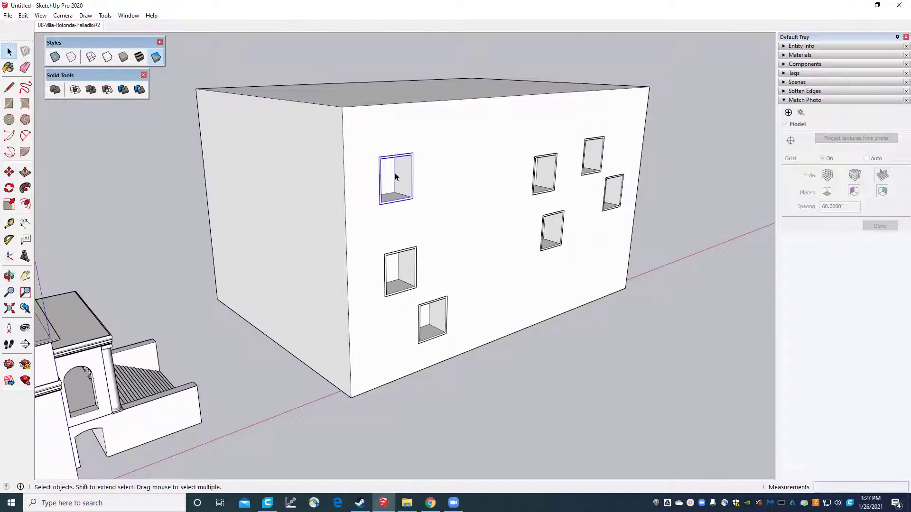
{"action": "key", "text": "Delete"}
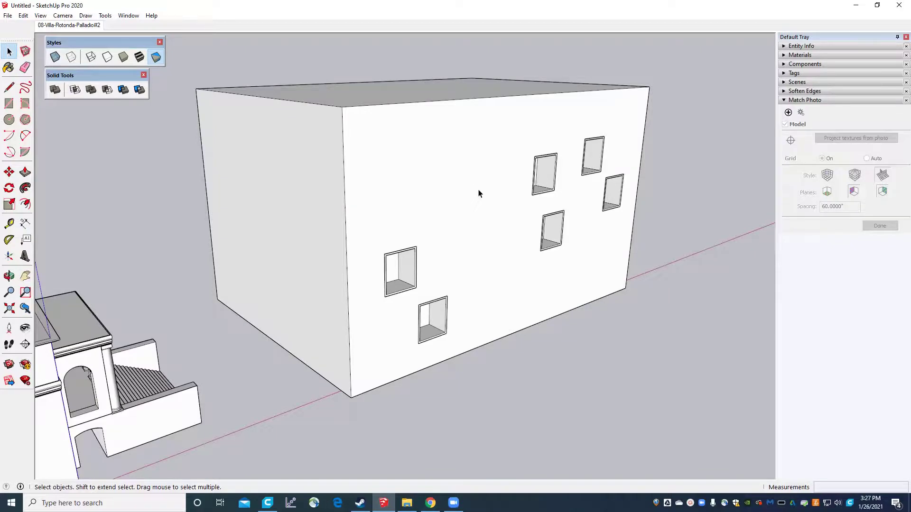
Undo the window deletion and all the single-window moves back to the evenly spaced row of seven.
{"action": "scroll", "coordinate": [570, 275], "scroll_direction": "down", "scroll_amount": 3}
{"action": "middle_click_drag", "start_coordinate": [575, 278], "coordinate": [431, 305]}
{"action": "scroll", "coordinate": [473, 275], "scroll_direction": "up", "scroll_amount": 3}
{"action": "scroll", "coordinate": [473, 275], "scroll_direction": "down", "scroll_amount": 2}
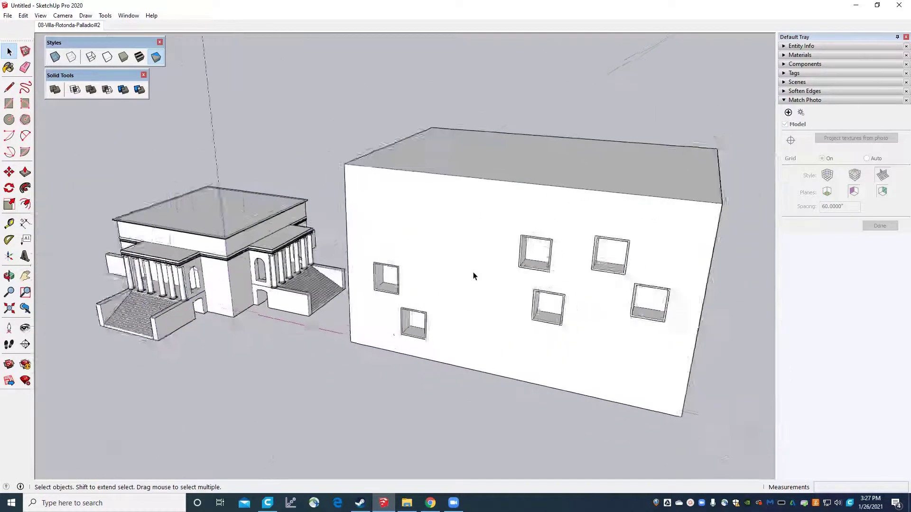
{"action": "scroll", "coordinate": [473, 277], "scroll_direction": "down", "scroll_amount": 1}
{"action": "key", "text": "ctrl+z"}
{"action": "key", "text": "ctrl+z"}
{"action": "key", "text": "ctrl+z"}
{"action": "key", "text": "ctrl+z"}
{"action": "key", "text": "ctrl+z"}
{"action": "key", "text": "ctrl+z"}
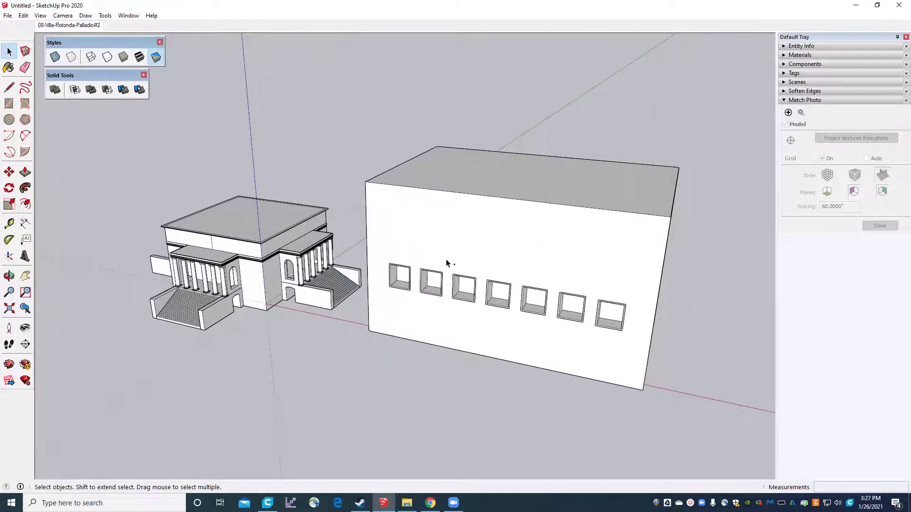
Select the windowed wall face and examine the row of openings and the box's adjoining blank side.
{"action": "left_click", "coordinate": [9, 50]}
{"action": "scroll", "coordinate": [308, 130], "scroll_direction": "down", "scroll_amount": 3}
{"action": "middle_click_drag", "start_coordinate": [309, 129], "coordinate": [230, 166]}
{"action": "scroll", "coordinate": [366, 252], "scroll_direction": "up", "scroll_amount": 1}
{"action": "scroll", "coordinate": [365, 252], "scroll_direction": "up", "scroll_amount": 5}
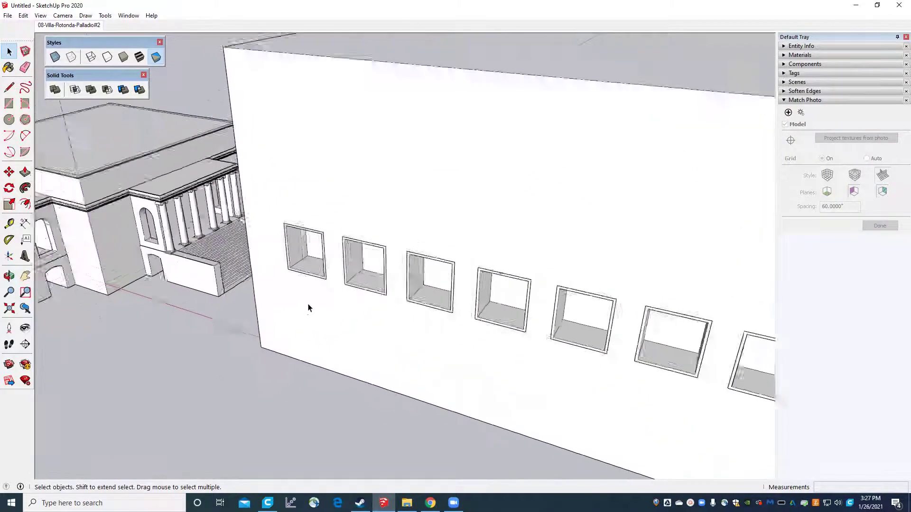
{"action": "scroll", "coordinate": [350, 207], "scroll_direction": "down", "scroll_amount": 3}
{"action": "left_click", "coordinate": [349, 209]}
{"action": "scroll", "coordinate": [349, 209], "scroll_direction": "up", "scroll_amount": 3}
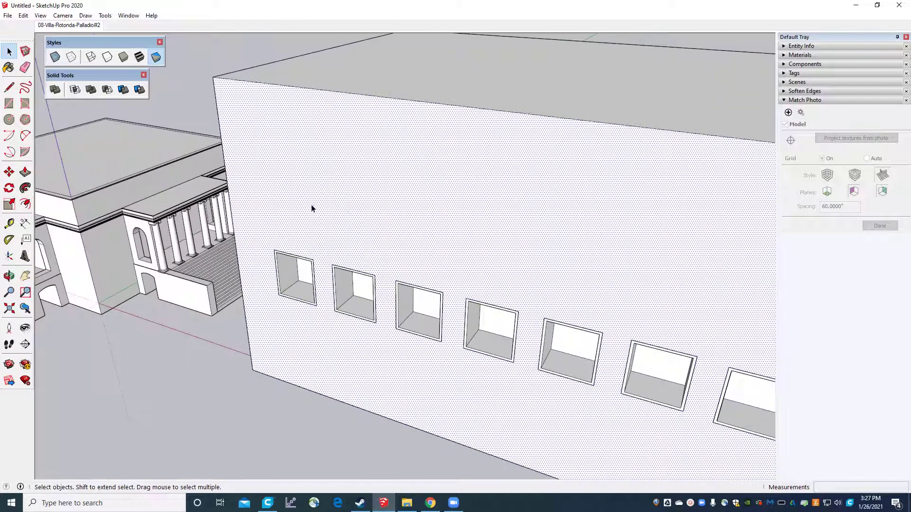
{"action": "scroll", "coordinate": [390, 180], "scroll_direction": "down", "scroll_amount": 3}
{"action": "middle_click_drag", "start_coordinate": [494, 216], "coordinate": [569, 175]}
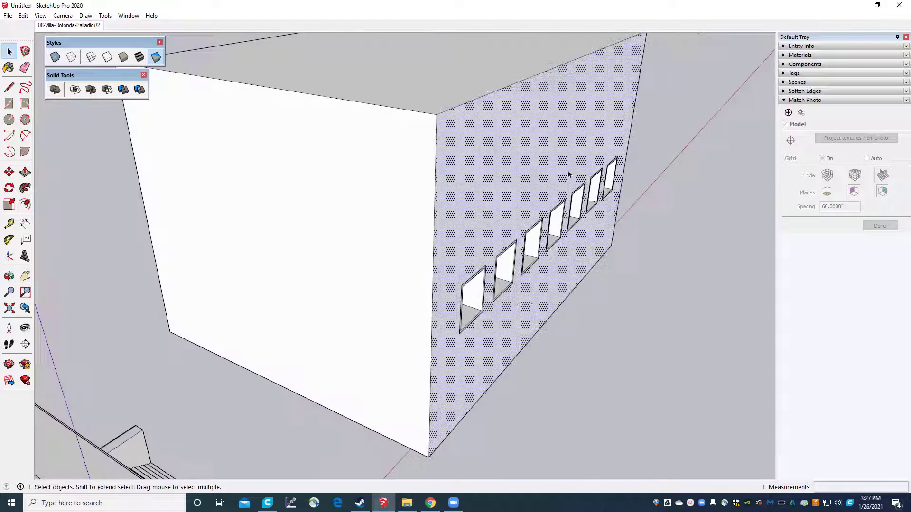
{"action": "scroll", "coordinate": [525, 137], "scroll_direction": "down", "scroll_amount": 3}
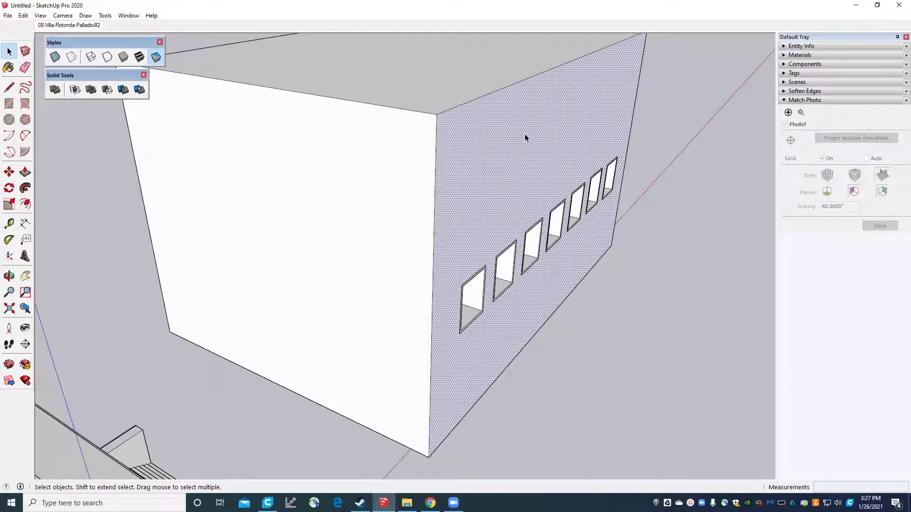
Select the villa's main block and examine its plain walls between the porticoes.
{"action": "left_click", "coordinate": [616, 315]}
{"action": "scroll", "coordinate": [563, 246], "scroll_direction": "down", "scroll_amount": 2}
{"action": "middle_click_drag", "start_coordinate": [563, 246], "coordinate": [311, 264]}
{"action": "scroll", "coordinate": [311, 265], "scroll_direction": "down", "scroll_amount": 3}
{"action": "middle_click_drag", "start_coordinate": [631, 282], "coordinate": [417, 297]}
{"action": "scroll", "coordinate": [305, 300], "scroll_direction": "up", "scroll_amount": 5}
{"action": "left_click", "coordinate": [228, 273]}
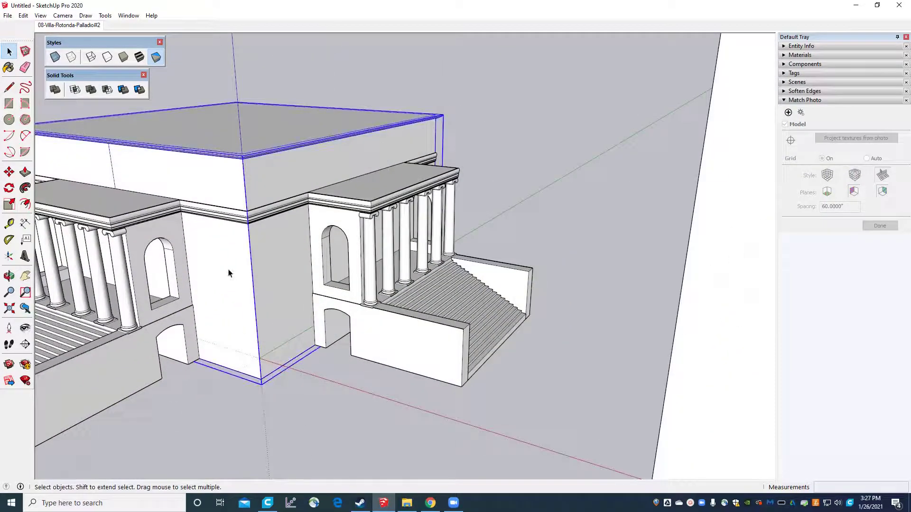
{"action": "scroll", "coordinate": [228, 273], "scroll_direction": "down", "scroll_amount": 3}
{"action": "scroll", "coordinate": [228, 270], "scroll_direction": "up", "scroll_amount": 3}
{"action": "scroll", "coordinate": [227, 270], "scroll_direction": "down", "scroll_amount": 3}
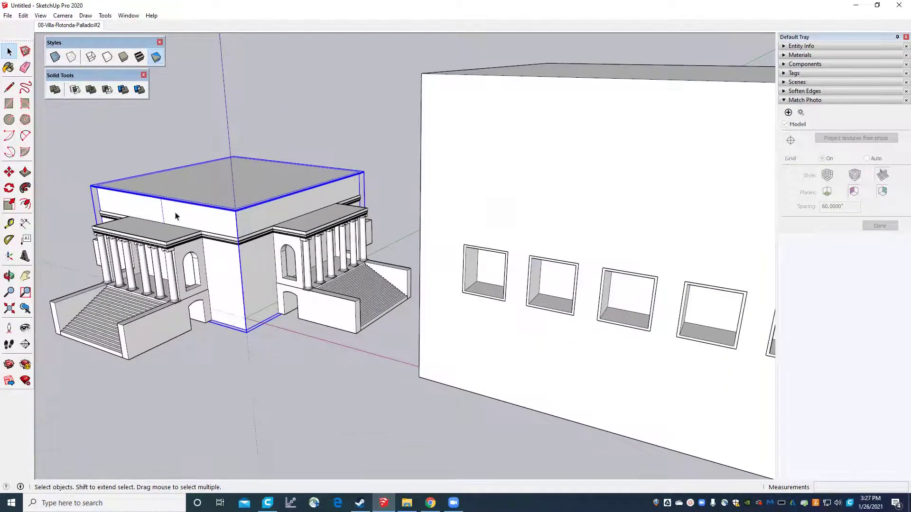
{"action": "scroll", "coordinate": [205, 257], "scroll_direction": "down", "scroll_amount": 3}
{"action": "scroll", "coordinate": [425, 201], "scroll_direction": "down", "scroll_amount": 2}
Examine the row of window components and the box's wall face alongside the villa.
{"action": "left_click", "coordinate": [426, 205]}
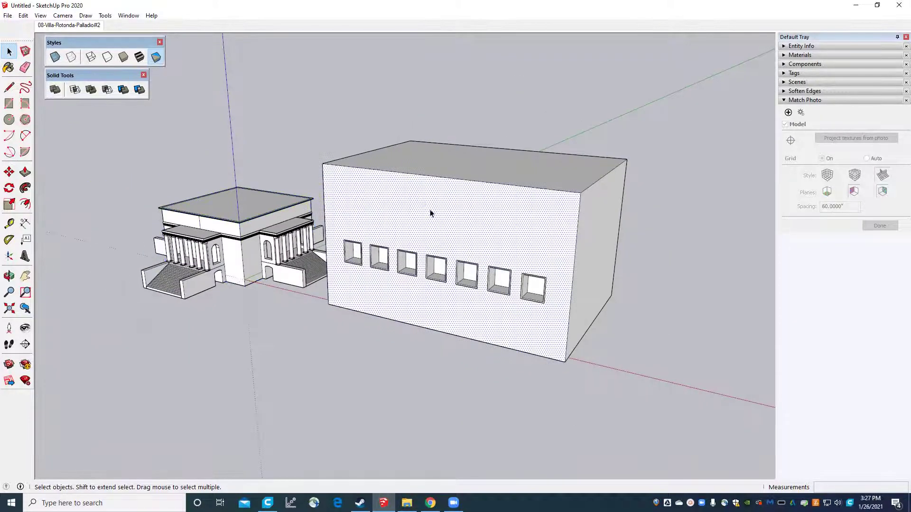
{"action": "scroll", "coordinate": [471, 207], "scroll_direction": "up", "scroll_amount": 2}
{"action": "scroll", "coordinate": [470, 208], "scroll_direction": "down", "scroll_amount": 1}
{"action": "scroll", "coordinate": [579, 287], "scroll_direction": "up", "scroll_amount": 1}
{"action": "scroll", "coordinate": [372, 272], "scroll_direction": "up", "scroll_amount": 4}
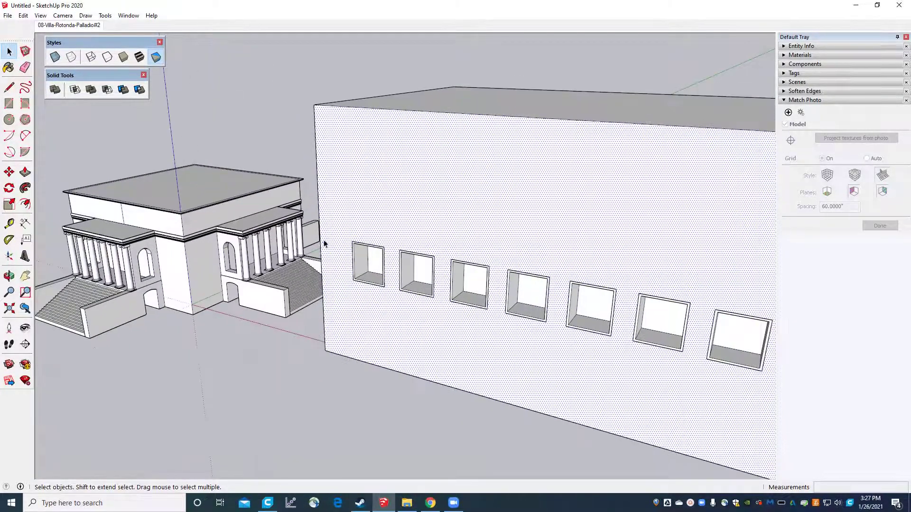
{"action": "left_click", "coordinate": [402, 275]}
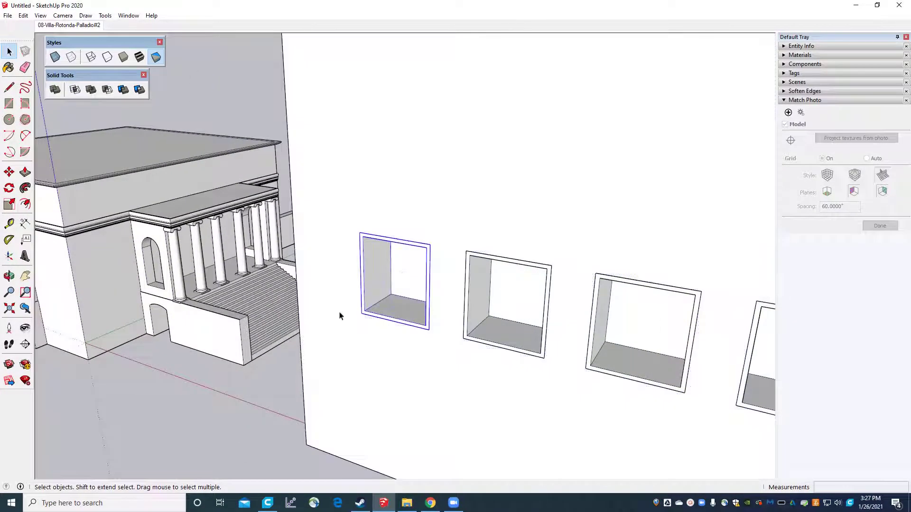
{"action": "left_click", "coordinate": [454, 145]}
{"action": "scroll", "coordinate": [522, 152], "scroll_direction": "down", "scroll_amount": 5}
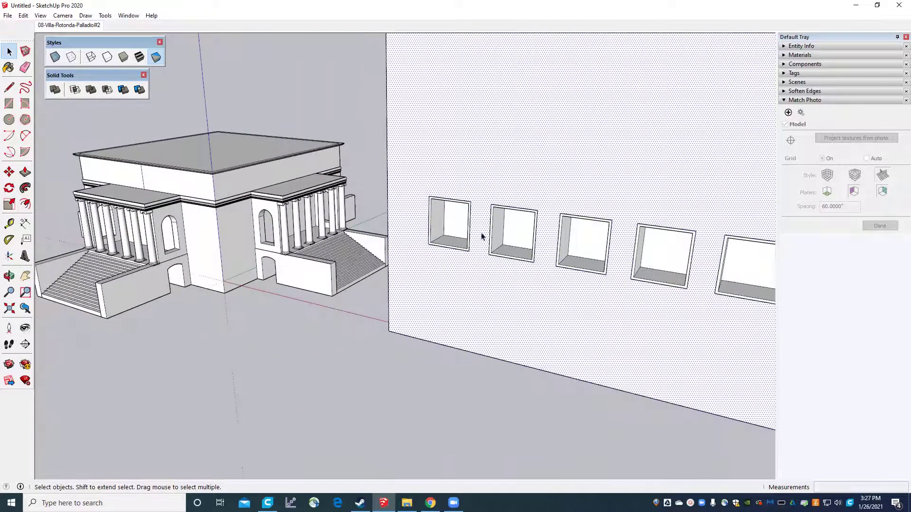
{"action": "left_click", "coordinate": [455, 228]}
{"action": "scroll", "coordinate": [429, 300], "scroll_direction": "down", "scroll_amount": 4}
{"action": "left_click", "coordinate": [463, 219]}
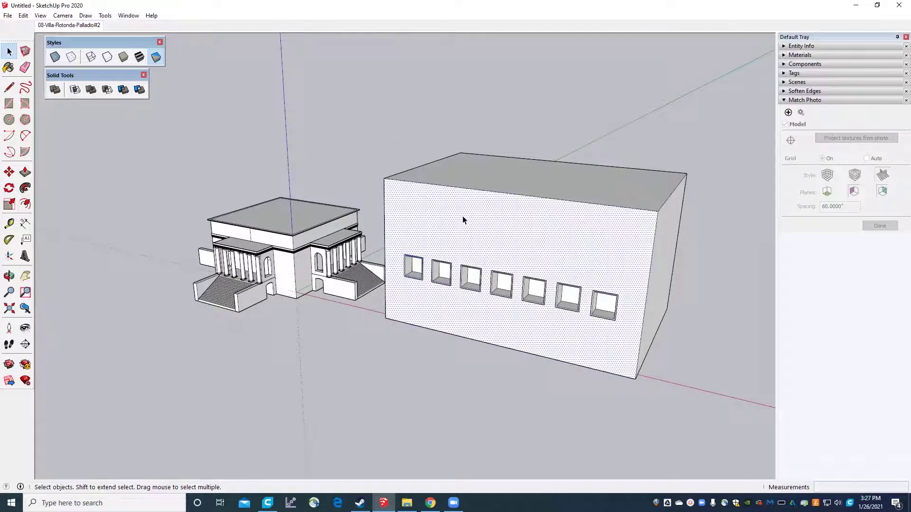
{"action": "scroll", "coordinate": [464, 220], "scroll_direction": "up", "scroll_amount": 3}
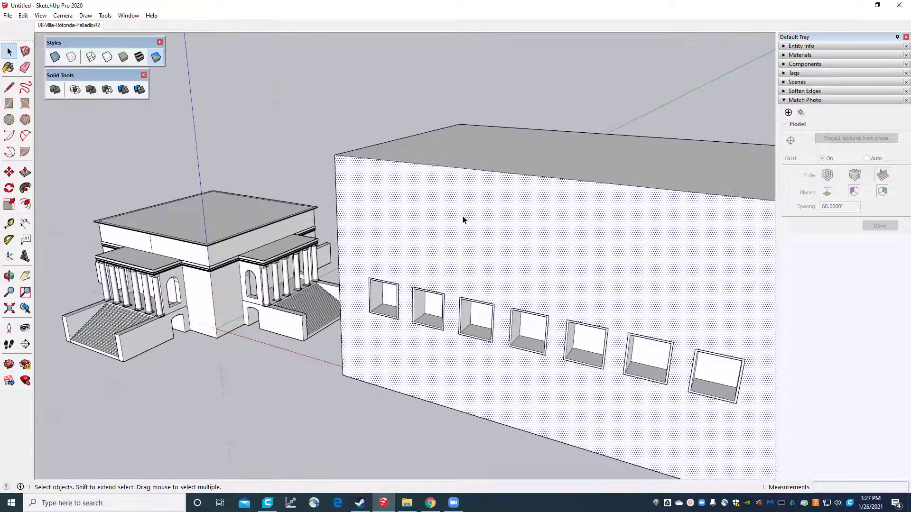
Undo the row of windows until the box's wall is plain again.
{"action": "triple_click", "coordinate": [464, 220]}
{"action": "scroll", "coordinate": [464, 220], "scroll_direction": "down", "scroll_amount": 3}
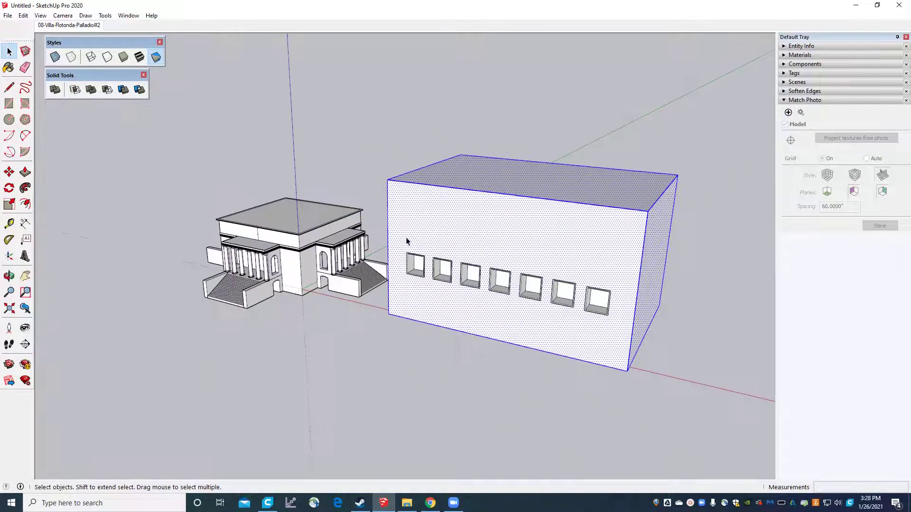
{"action": "middle_click_drag", "start_coordinate": [406, 241], "coordinate": [685, 247]}
{"action": "scroll", "coordinate": [390, 347], "scroll_direction": "down", "scroll_amount": 3}
{"action": "left_click", "coordinate": [522, 385]}
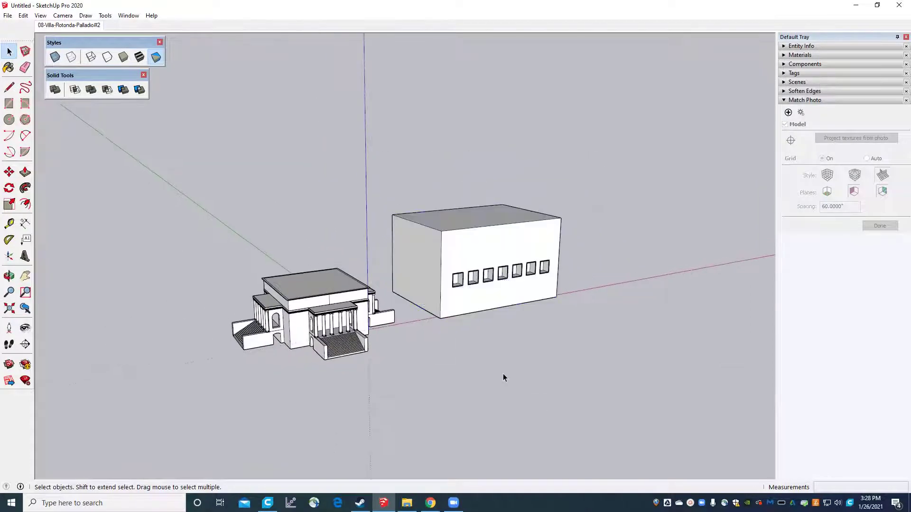
{"action": "double_click", "coordinate": [541, 283]}
{"action": "key", "text": "Escape"}
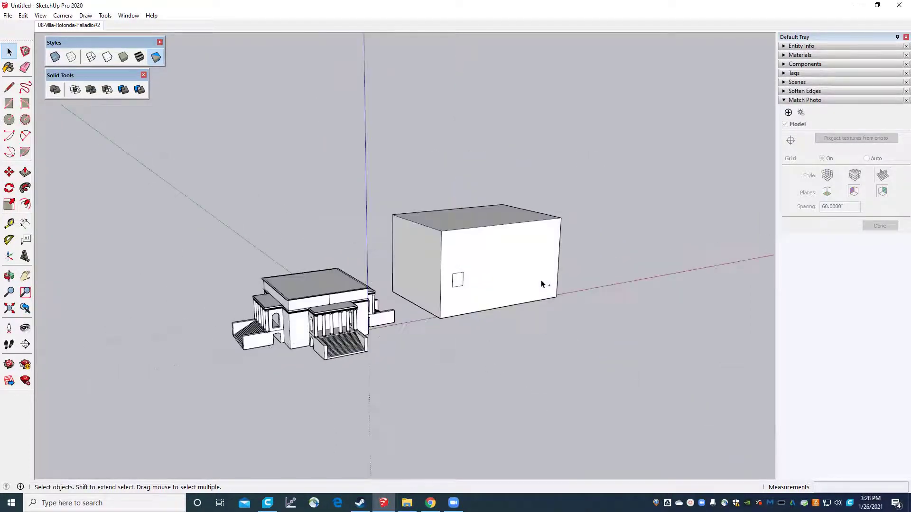
Shorten the box along the red axis by pushing in its end face farthest from the villa.
{"action": "scroll", "coordinate": [528, 274], "scroll_direction": "up", "scroll_amount": 4}
{"action": "triple_click", "coordinate": [491, 266]}
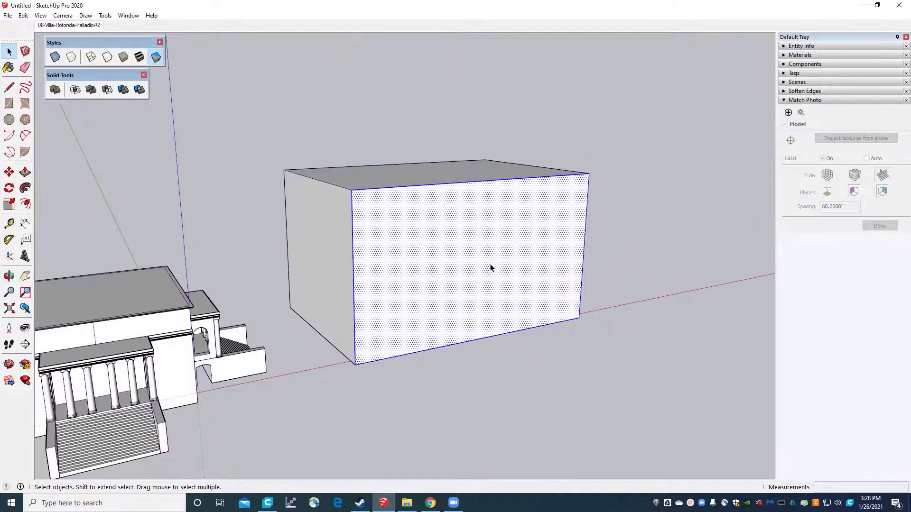
{"action": "middle_click_drag", "start_coordinate": [534, 271], "coordinate": [258, 301]}
{"action": "left_click", "coordinate": [25, 171]}
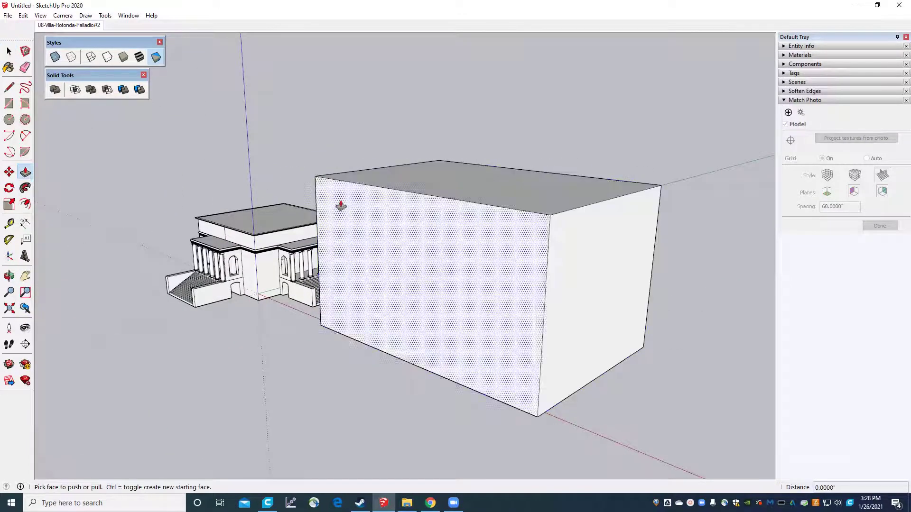
{"action": "left_click", "coordinate": [433, 249]}
{"action": "key", "text": "space"}
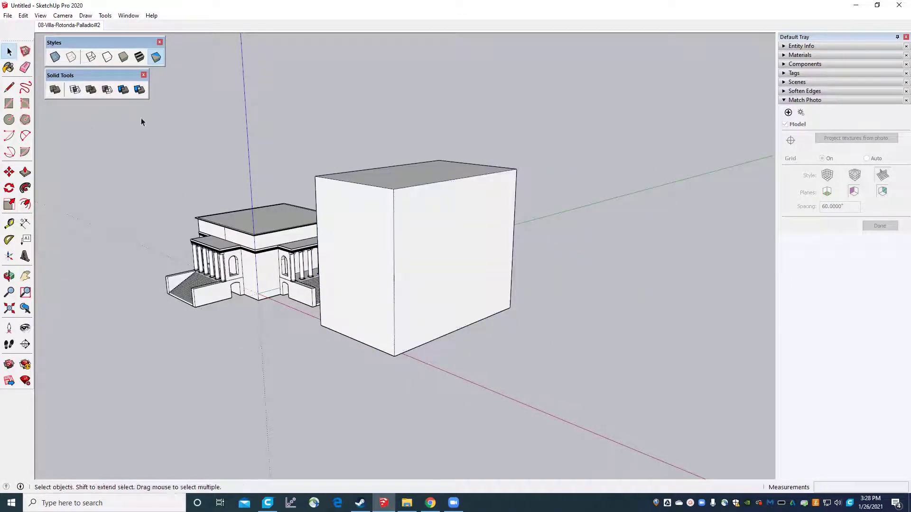
Copy the whole box along the red axis so the duplicate stands beside the original, separated by a gap.
{"action": "middle_click_drag", "start_coordinate": [142, 118], "coordinate": [498, 219]}
{"action": "middle_click_drag", "start_coordinate": [488, 258], "coordinate": [590, 269]}
{"action": "triple_click", "coordinate": [473, 259]}
{"action": "key", "text": "m"}
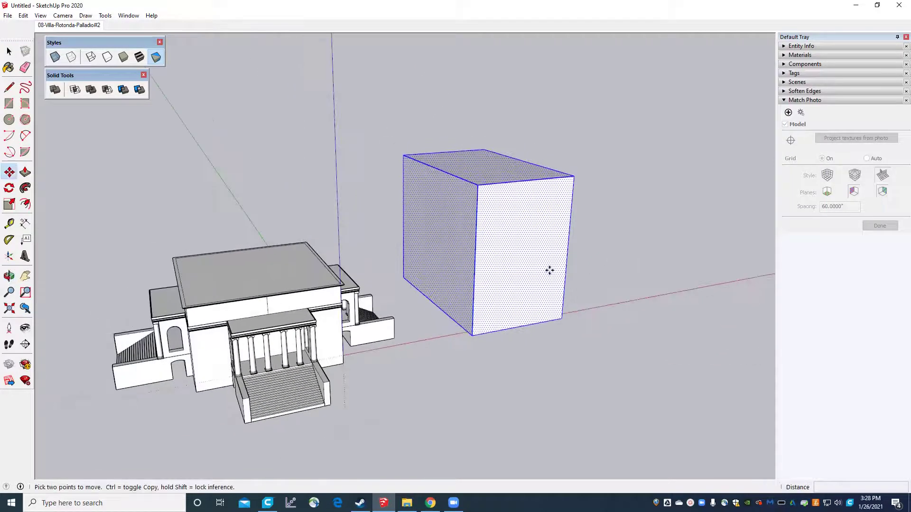
{"action": "left_click", "coordinate": [549, 271]}
{"action": "key", "text": "super"}
{"action": "key", "text": "super"}
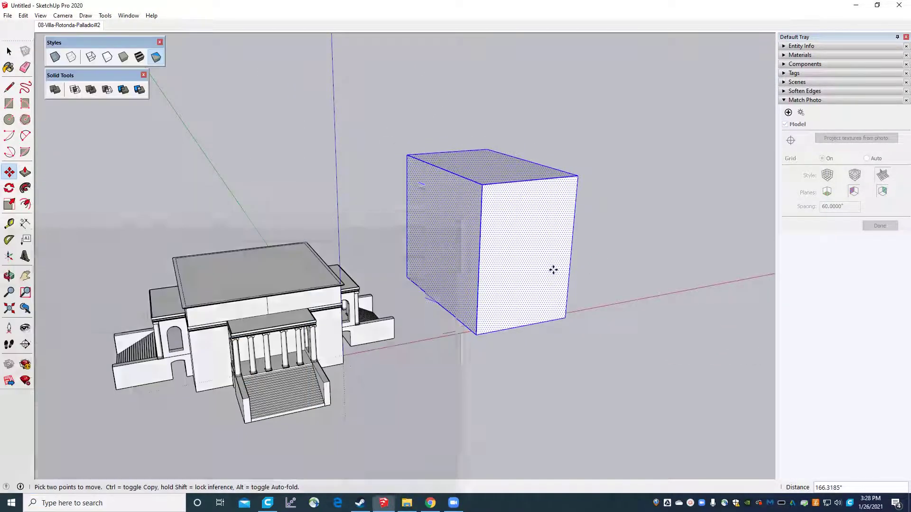
{"action": "key", "text": "ctrl"}
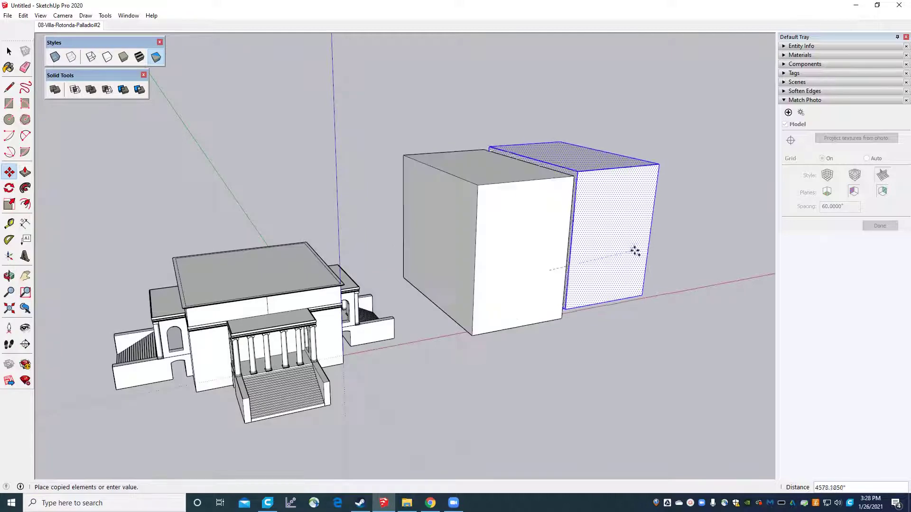
{"action": "left_click", "coordinate": [654, 252]}
{"action": "middle_click_drag", "start_coordinate": [654, 252], "coordinate": [162, 137]}
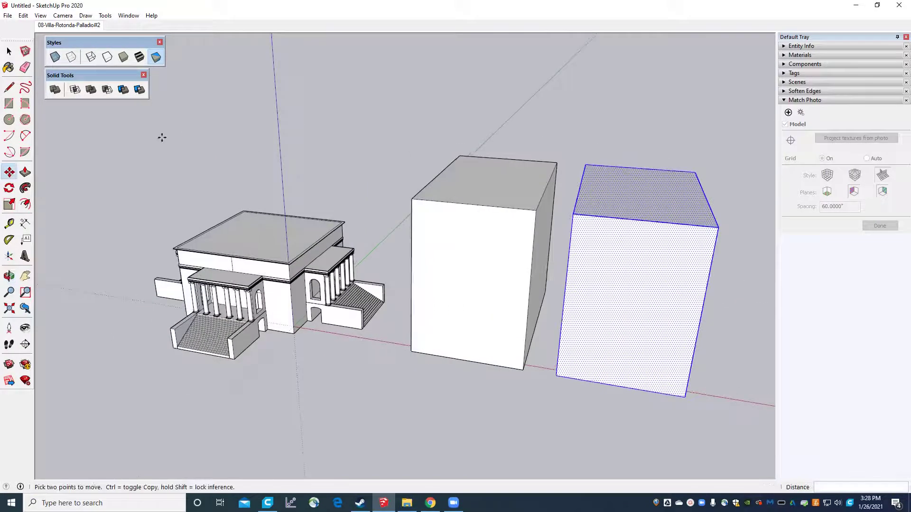
Show the list of components in the model.
{"action": "left_click", "coordinate": [8, 52]}
{"action": "scroll", "coordinate": [297, 147], "scroll_direction": "down", "scroll_amount": 3}
{"action": "scroll", "coordinate": [326, 233], "scroll_direction": "up", "scroll_amount": 5}
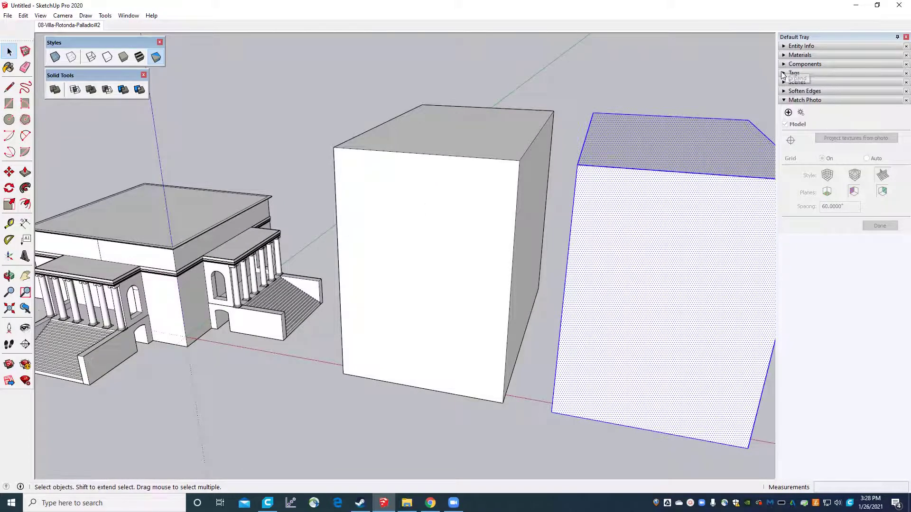
{"action": "left_click", "coordinate": [804, 64]}
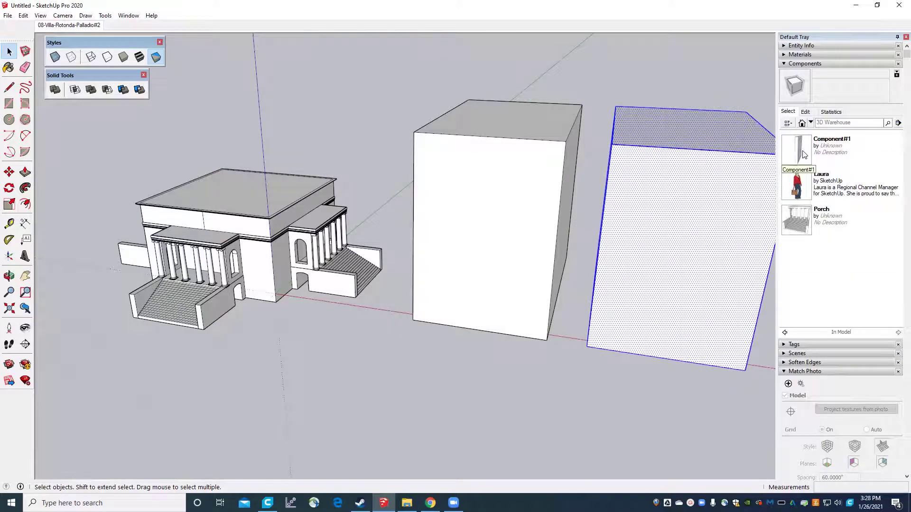
{"action": "scroll", "coordinate": [468, 199], "scroll_direction": "down", "scroll_amount": 3}
{"action": "scroll", "coordinate": [464, 226], "scroll_direction": "up", "scroll_amount": 2}
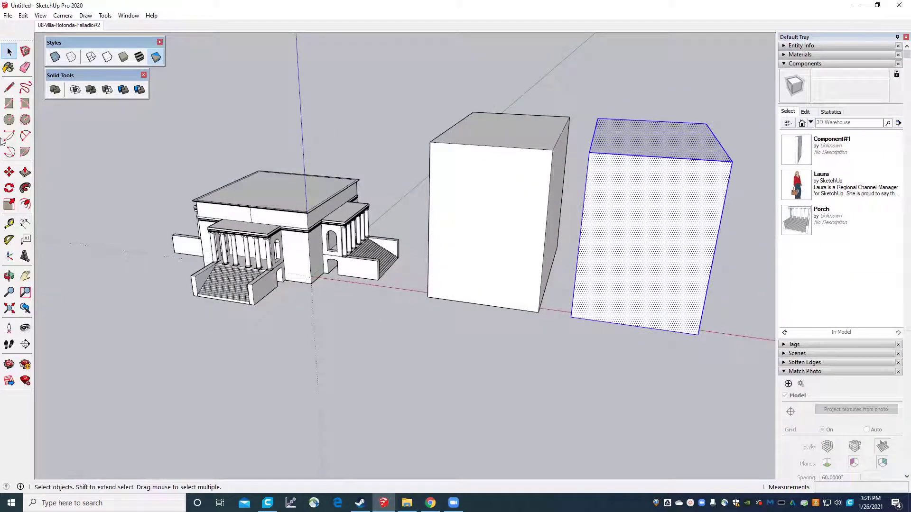
Draw a window-sized rectangle on the front face of the box nearest the villa.
{"action": "middle_click_drag", "start_coordinate": [311, 107], "coordinate": [526, 213]}
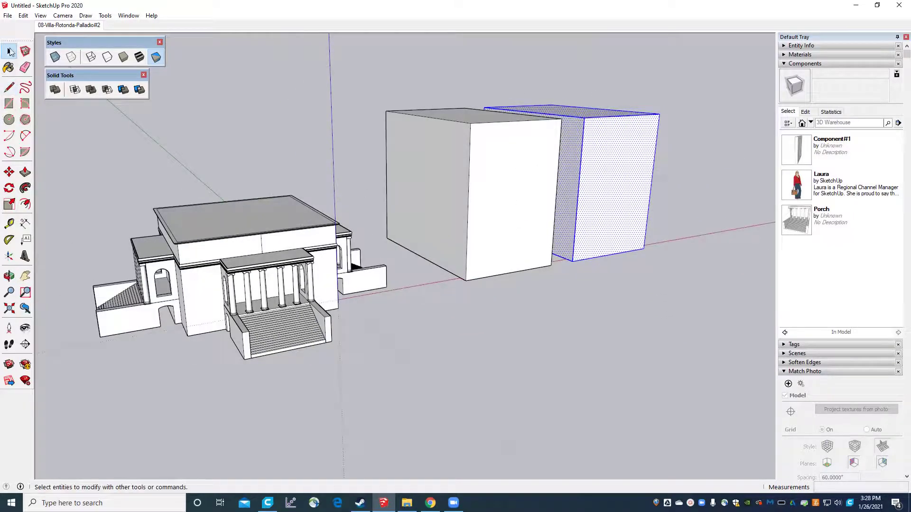
{"action": "scroll", "coordinate": [448, 211], "scroll_direction": "up", "scroll_amount": 2}
{"action": "scroll", "coordinate": [506, 339], "scroll_direction": "down", "scroll_amount": 1}
{"action": "middle_click_drag", "start_coordinate": [506, 340], "coordinate": [307, 368]}
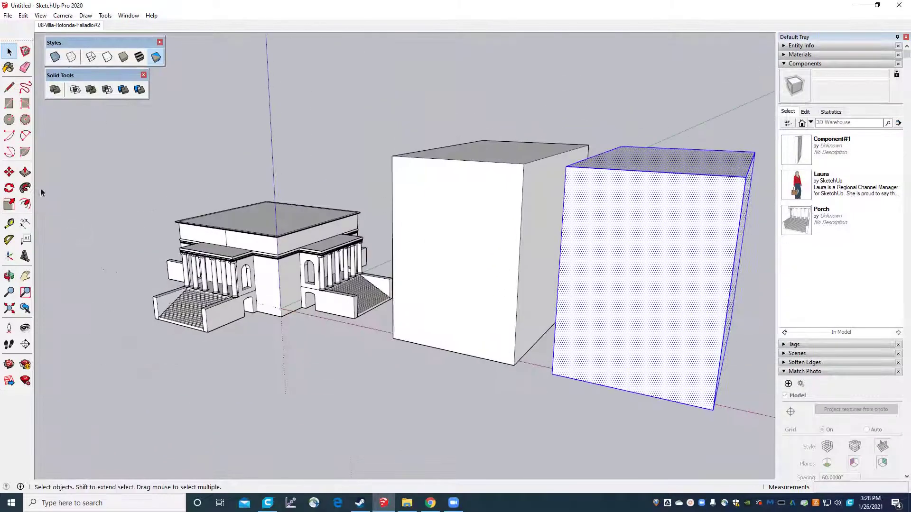
{"action": "left_click", "coordinate": [9, 103]}
{"action": "scroll", "coordinate": [417, 204], "scroll_direction": "up", "scroll_amount": 3}
{"action": "left_click", "coordinate": [418, 229]}
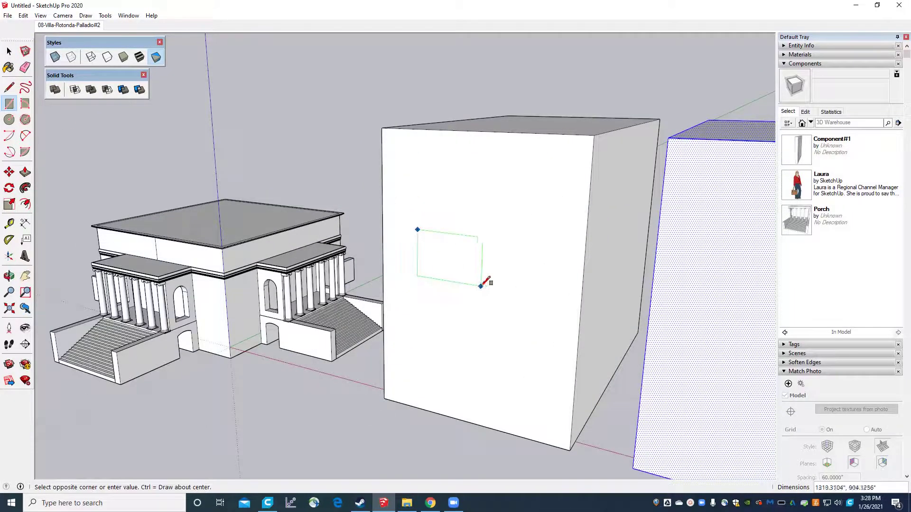
{"action": "left_click", "coordinate": [480, 296]}
Make the rectangle and its edges a component named Window2, keeping the Any gluing and Cut opening settings.
{"action": "left_click", "coordinate": [9, 52]}
{"action": "left_click", "coordinate": [458, 256]}
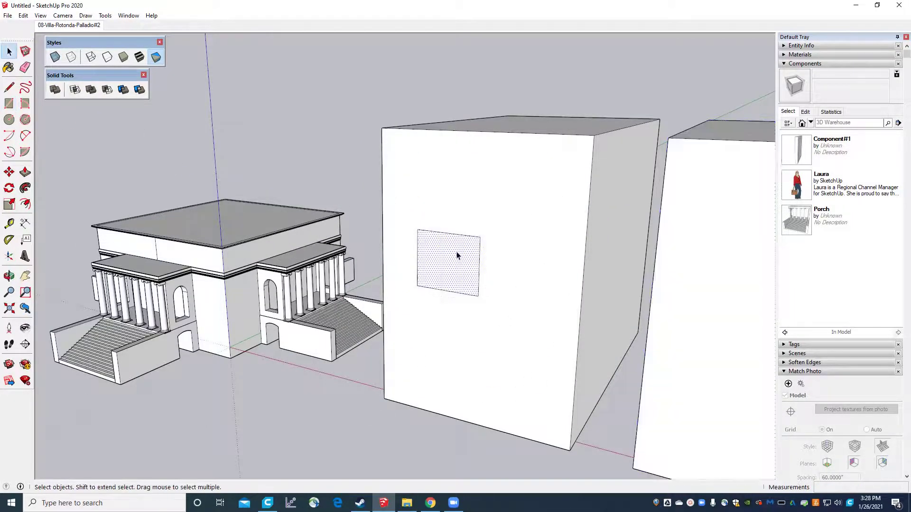
{"action": "right_click", "coordinate": [457, 255]}
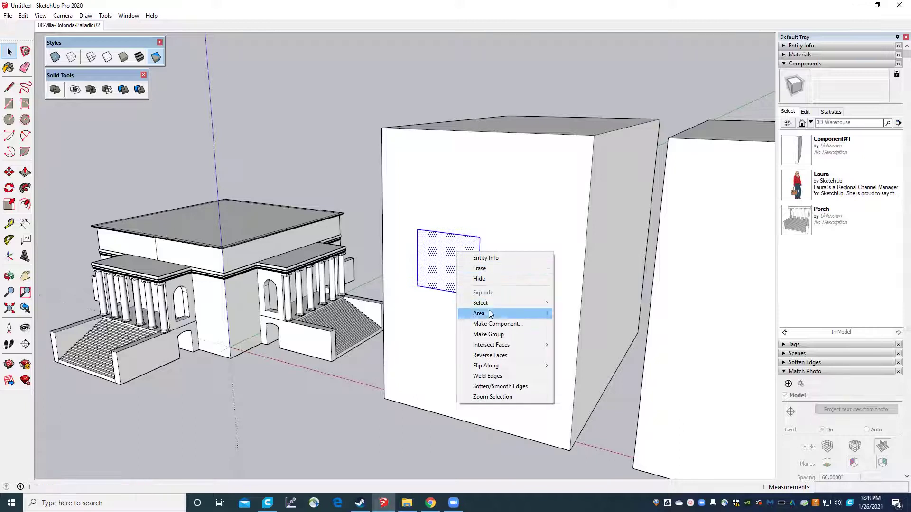
{"action": "left_click", "coordinate": [493, 324]}
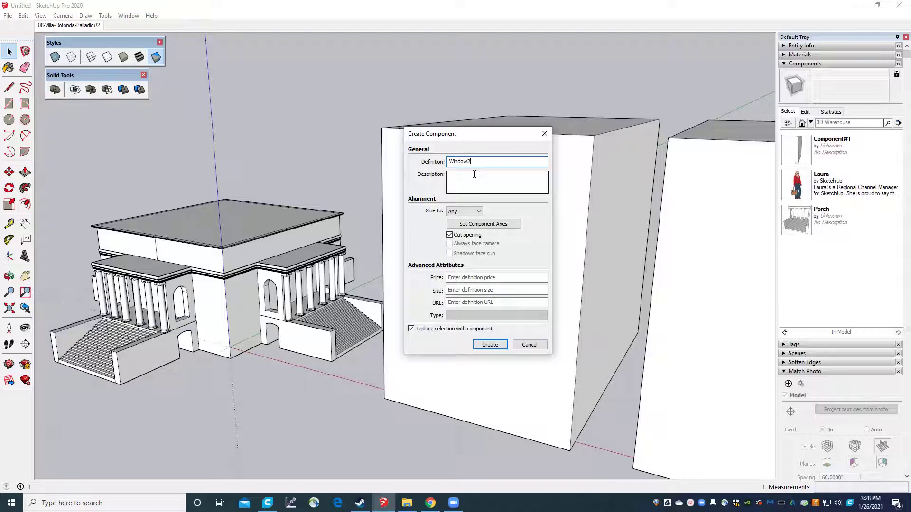
{"action": "left_click", "coordinate": [489, 345]}
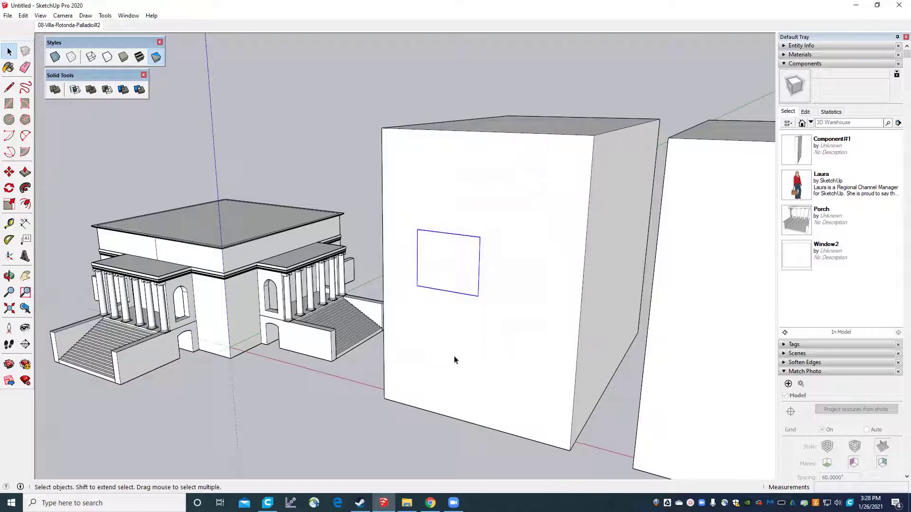
Open the Window2 component for editing and offset its outline inward to form a narrow frame.
{"action": "scroll", "coordinate": [458, 327], "scroll_direction": "down", "scroll_amount": 3}
{"action": "scroll", "coordinate": [459, 307], "scroll_direction": "up", "scroll_amount": 3}
{"action": "double_click", "coordinate": [399, 265]}
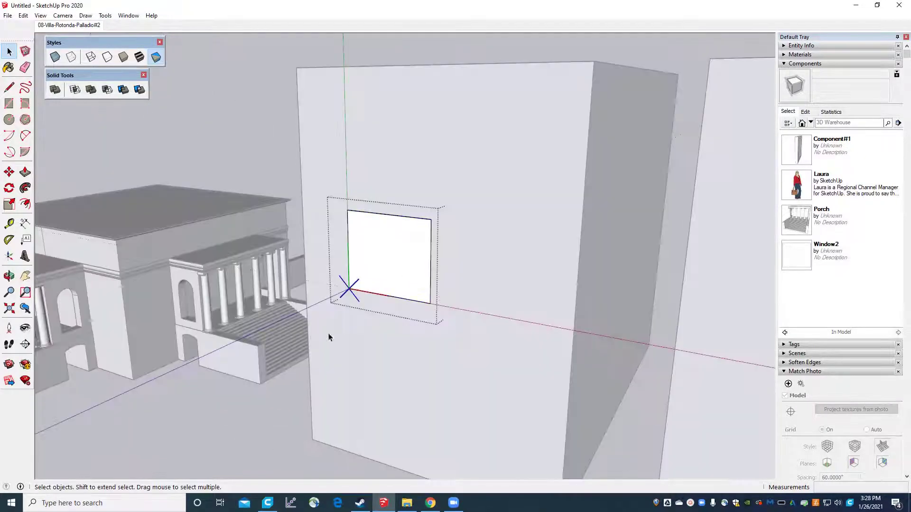
{"action": "left_click", "coordinate": [25, 204]}
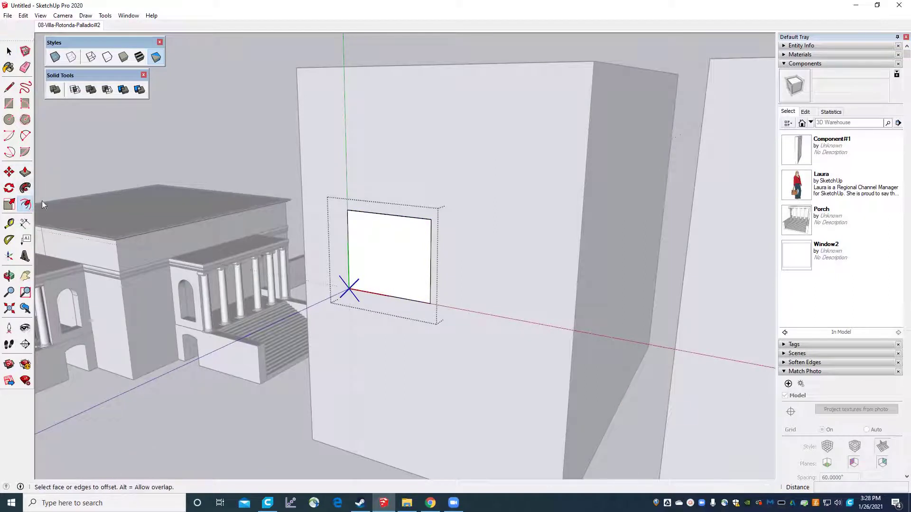
{"action": "left_click", "coordinate": [359, 213]}
{"action": "left_click", "coordinate": [364, 225]}
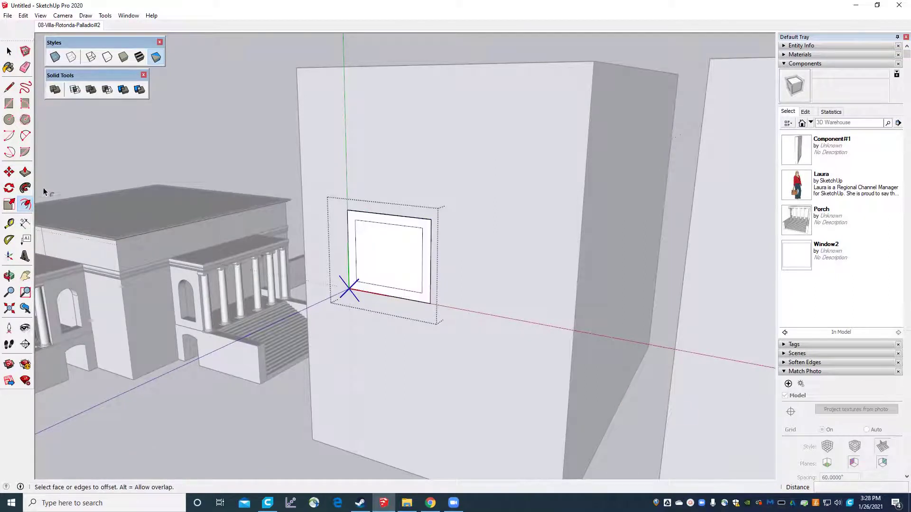
Push the pane inside the frame about 762 inches into the wall and finish editing the component.
{"action": "left_click", "coordinate": [25, 172]}
{"action": "left_click", "coordinate": [380, 247]}
{"action": "left_click", "coordinate": [395, 247]}
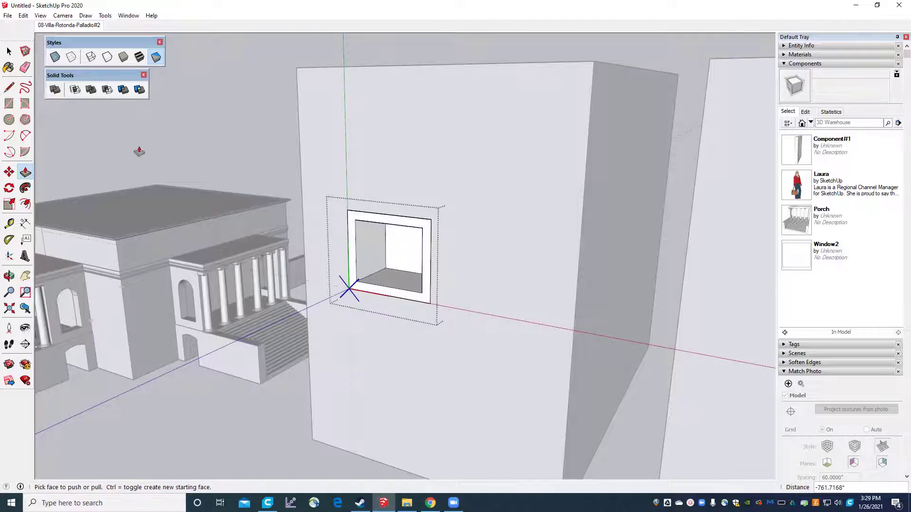
{"action": "left_click", "coordinate": [8, 52]}
{"action": "left_click", "coordinate": [163, 149]}
{"action": "scroll", "coordinate": [223, 171], "scroll_direction": "down", "scroll_amount": 2}
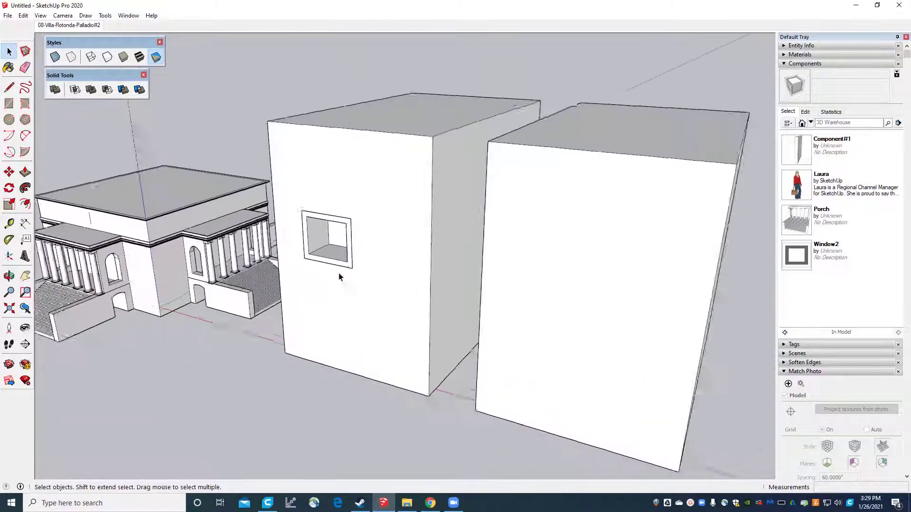
Copy the window about 1941 inches diagonally down the same wall, away from the villa.
{"action": "scroll", "coordinate": [339, 240], "scroll_direction": "up", "scroll_amount": 3}
{"action": "left_click", "coordinate": [339, 240]}
{"action": "key", "text": "m"}
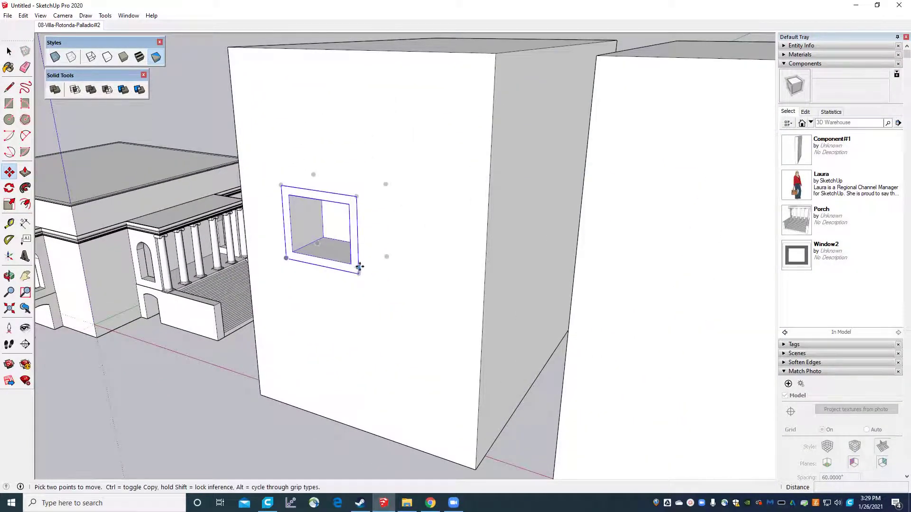
{"action": "left_click", "coordinate": [359, 273]}
{"action": "key", "text": "ctrl"}
{"action": "left_click", "coordinate": [431, 392]}
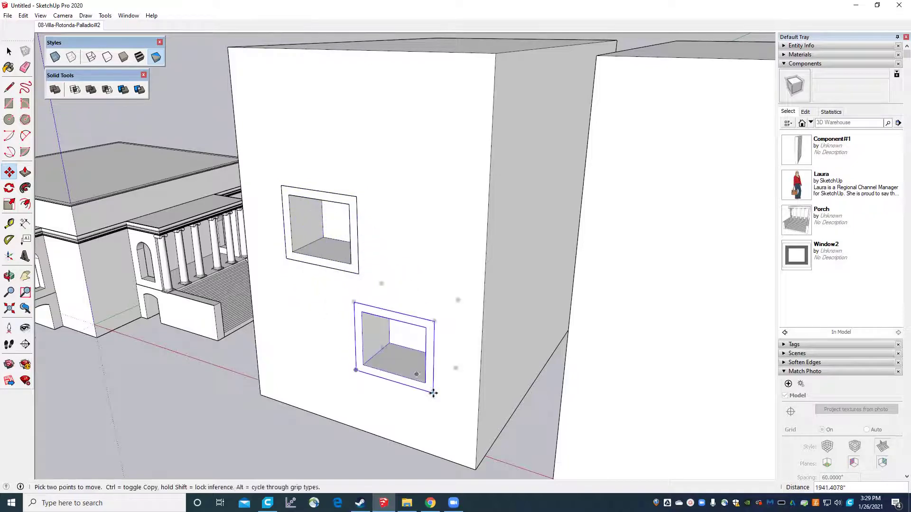
{"action": "scroll", "coordinate": [326, 219], "scroll_direction": "down", "scroll_amount": 3}
{"action": "key", "text": "space"}
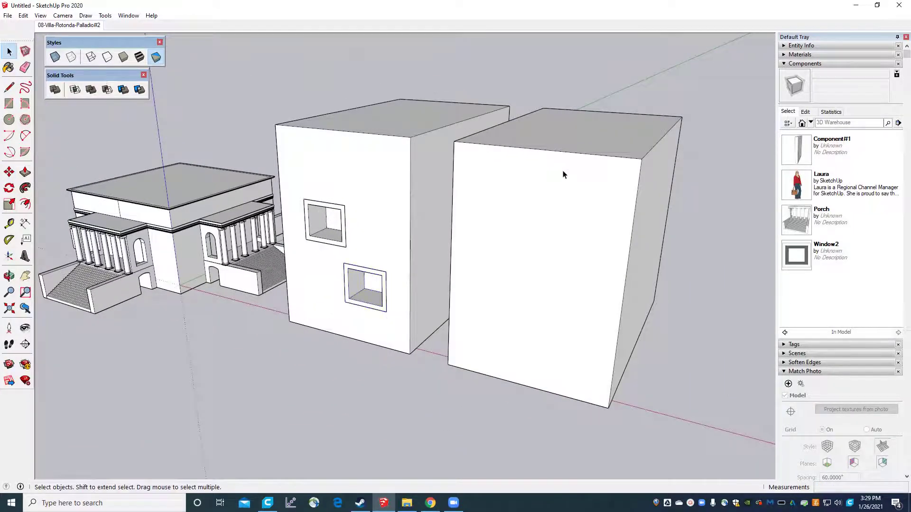
Make the entire second box, which has no windows, a group.
{"action": "triple_click", "coordinate": [563, 192]}
{"action": "middle_click_drag", "start_coordinate": [556, 201], "coordinate": [630, 216]}
{"action": "right_click", "coordinate": [630, 216]}
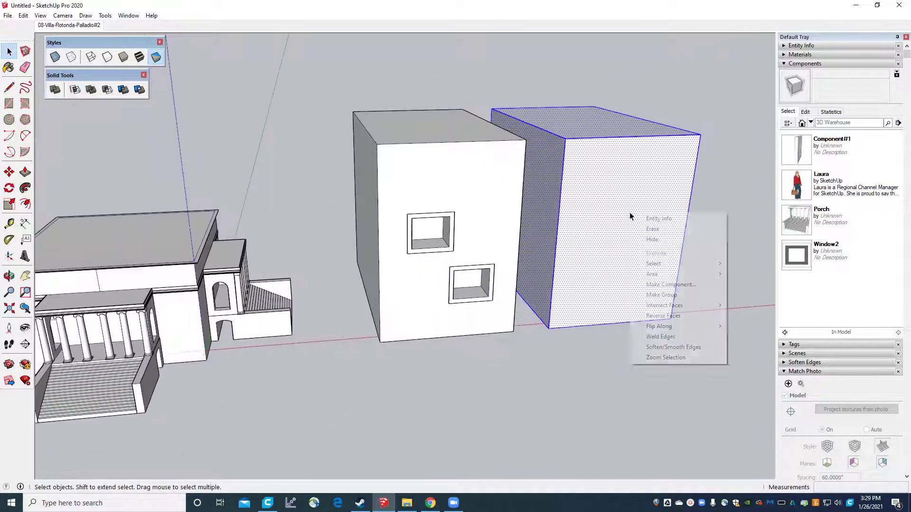
{"action": "left_click", "coordinate": [661, 295]}
Copy the lower window from the first box onto the front face of the grouped box to compare the openings.
{"action": "middle_click_drag", "start_coordinate": [624, 272], "coordinate": [224, 292]}
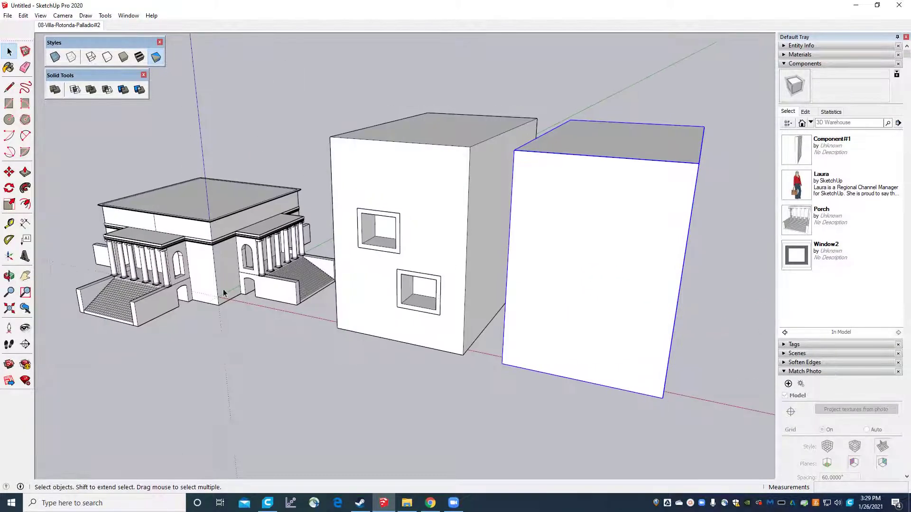
{"action": "scroll", "coordinate": [221, 247], "scroll_direction": "down", "scroll_amount": 3}
{"action": "scroll", "coordinate": [418, 302], "scroll_direction": "up", "scroll_amount": 3}
{"action": "scroll", "coordinate": [307, 285], "scroll_direction": "up", "scroll_amount": 1}
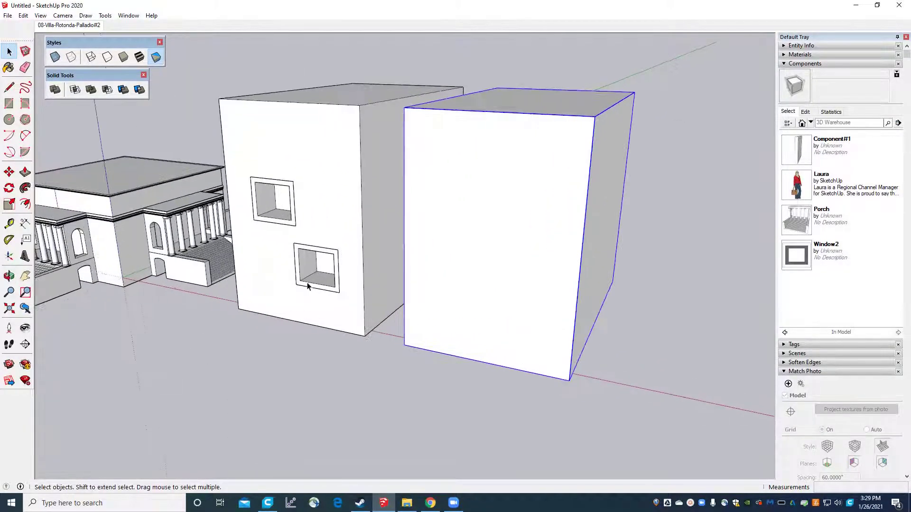
{"action": "left_click", "coordinate": [307, 285]}
{"action": "key", "text": "m"}
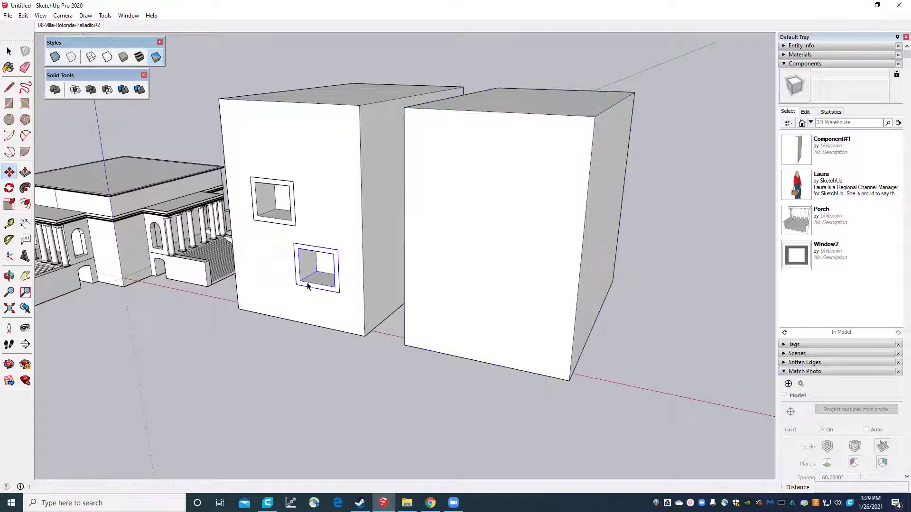
{"action": "left_click", "coordinate": [340, 293]}
{"action": "key", "text": "ctrl"}
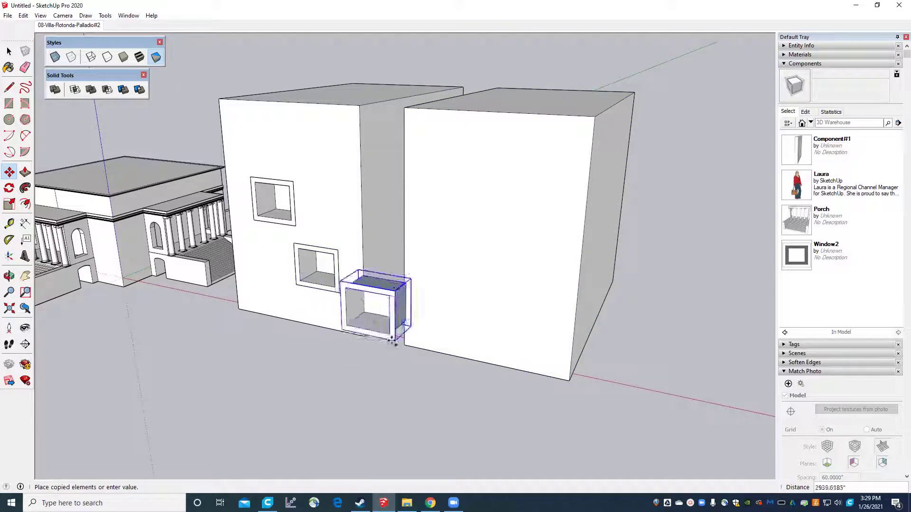
{"action": "left_click", "coordinate": [545, 316]}
{"action": "scroll", "coordinate": [560, 319], "scroll_direction": "up", "scroll_amount": 2}
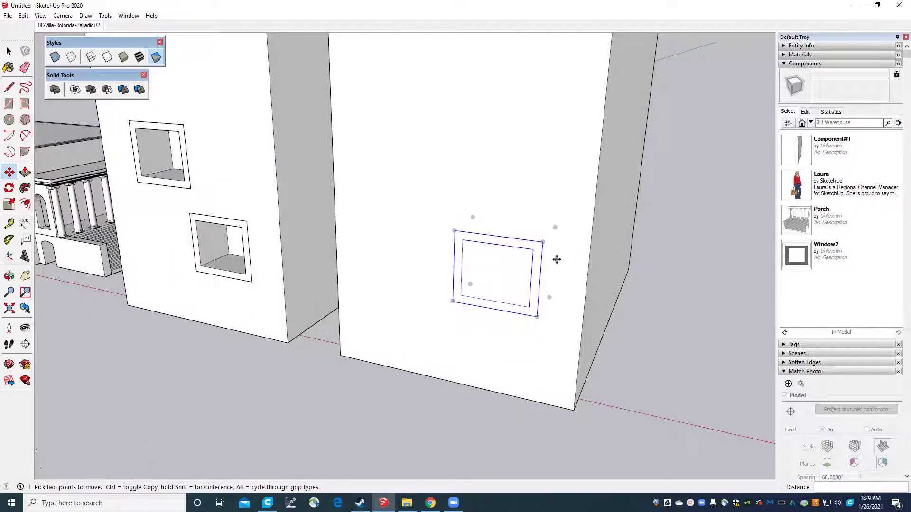
{"action": "scroll", "coordinate": [540, 260], "scroll_direction": "down", "scroll_amount": 4}
{"action": "scroll", "coordinate": [533, 260], "scroll_direction": "up", "scroll_amount": 1}
{"action": "scroll", "coordinate": [522, 253], "scroll_direction": "down", "scroll_amount": 1}
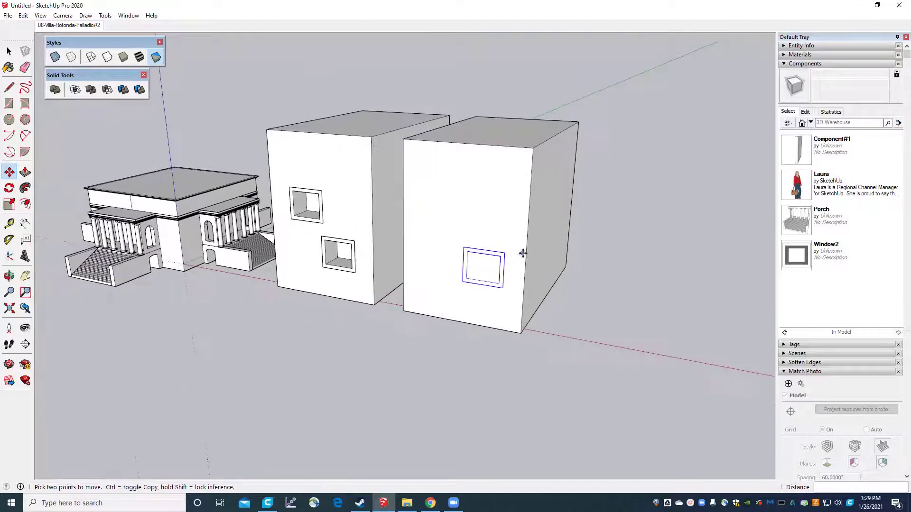
Compare the window openings on the ungrouped box with the window on the grouped box.
{"action": "scroll", "coordinate": [491, 196], "scroll_direction": "up", "scroll_amount": 2}
{"action": "middle_click_drag", "start_coordinate": [430, 251], "coordinate": [708, 264]}
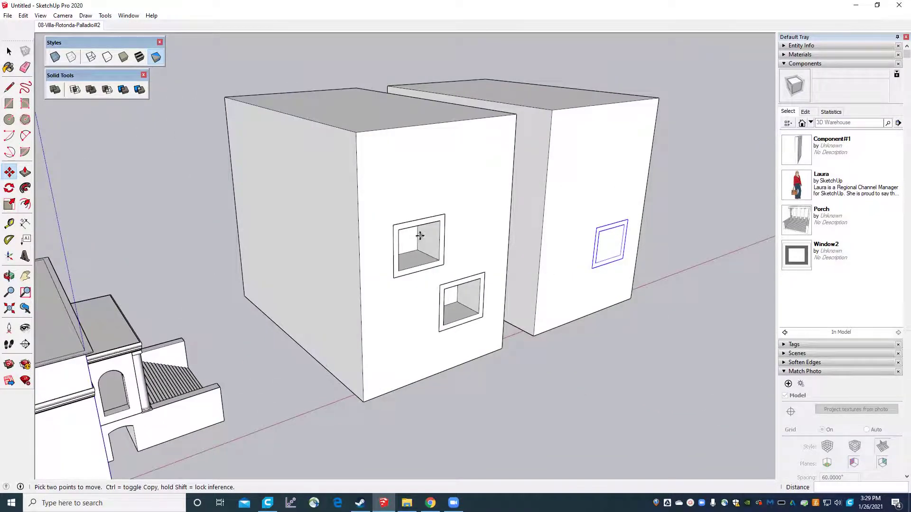
{"action": "middle_click_drag", "start_coordinate": [445, 250], "coordinate": [318, 226]}
{"action": "left_click", "coordinate": [8, 51]}
{"action": "left_click", "coordinate": [305, 171]}
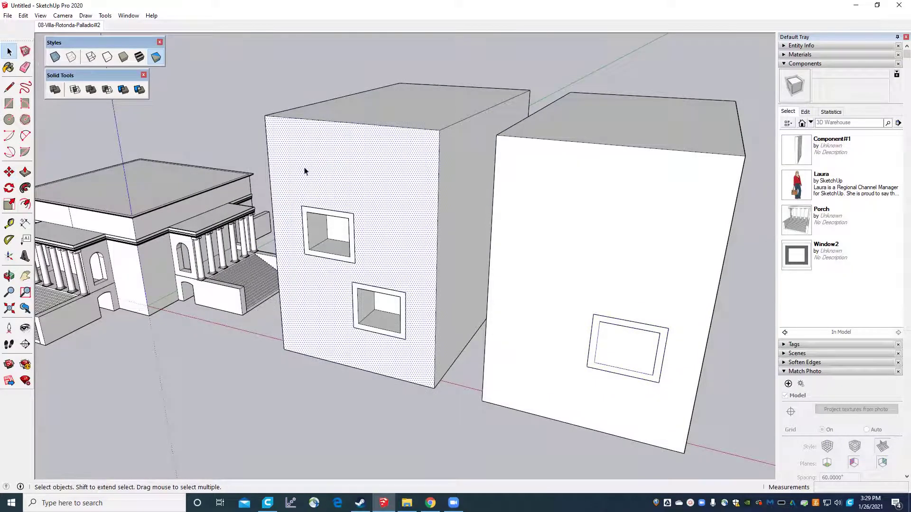
{"action": "scroll", "coordinate": [334, 172], "scroll_direction": "down", "scroll_amount": 3}
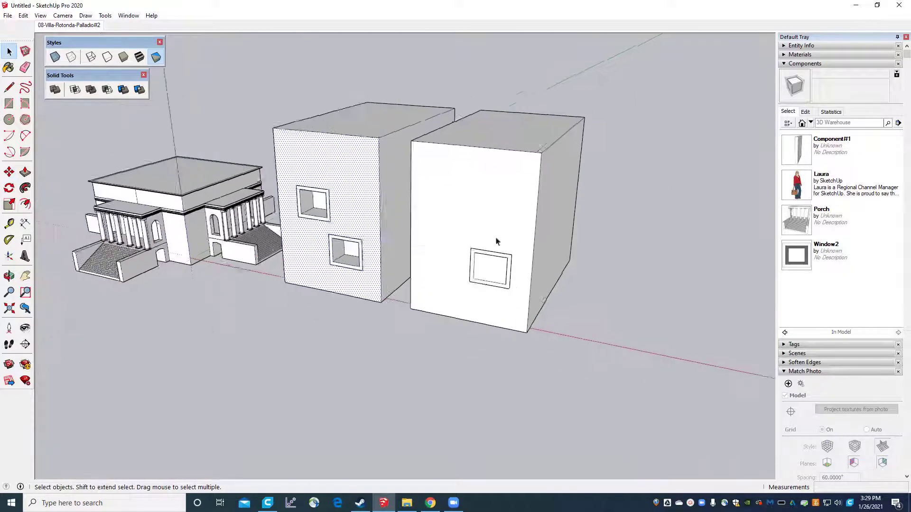
{"action": "scroll", "coordinate": [522, 284], "scroll_direction": "up", "scroll_amount": 6}
{"action": "scroll", "coordinate": [511, 276], "scroll_direction": "down", "scroll_amount": 2}
{"action": "middle_click_drag", "start_coordinate": [509, 299], "coordinate": [372, 260]}
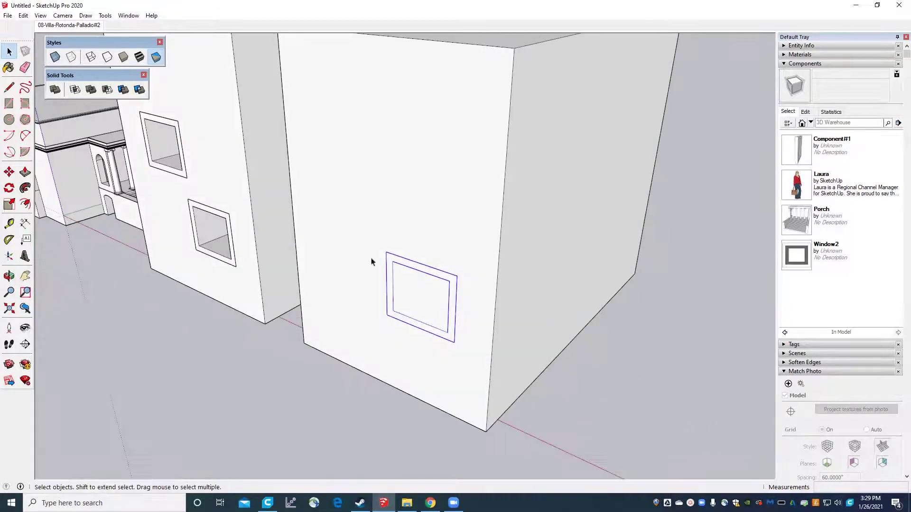
Select the grouped box and examine how the window component sits on its front face, then clear the selection.
{"action": "left_click", "coordinate": [448, 193]}
{"action": "scroll", "coordinate": [391, 142], "scroll_direction": "down", "scroll_amount": 2}
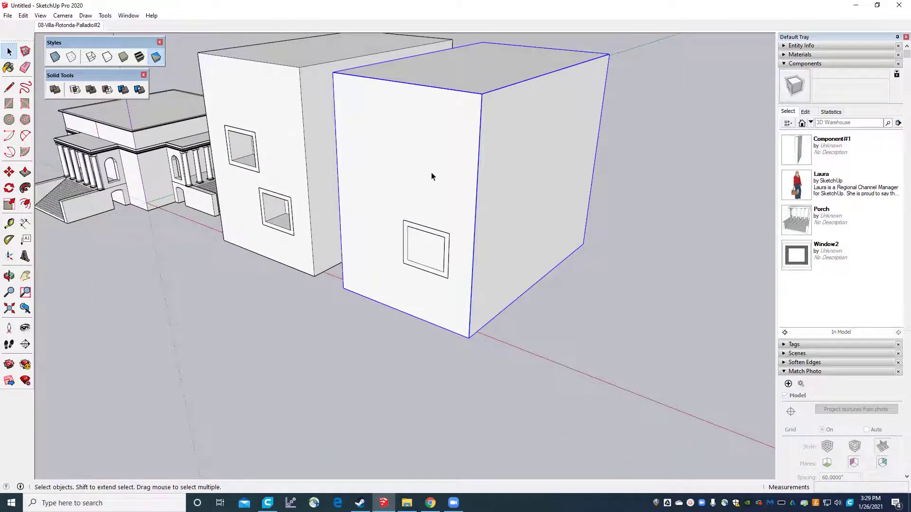
{"action": "scroll", "coordinate": [452, 258], "scroll_direction": "down", "scroll_amount": 2}
{"action": "mouse_move", "coordinate": [443, 229]}
{"action": "middle_mouse_down"}
{"action": "mouse_move", "coordinate": [710, 219]}
{"action": "mouse_move", "coordinate": [448, 237]}
{"action": "middle_mouse_up"}
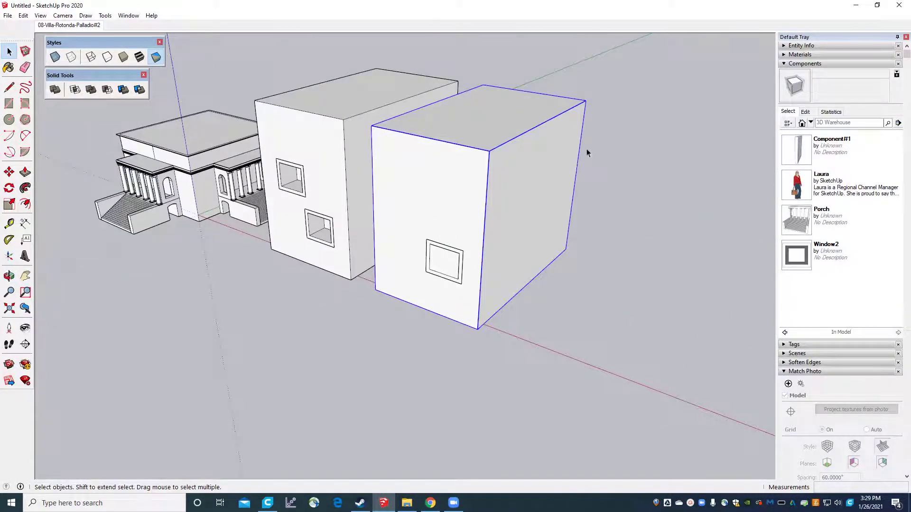
{"action": "scroll", "coordinate": [387, 258], "scroll_direction": "up", "scroll_amount": 2}
{"action": "scroll", "coordinate": [515, 258], "scroll_direction": "up", "scroll_amount": 2}
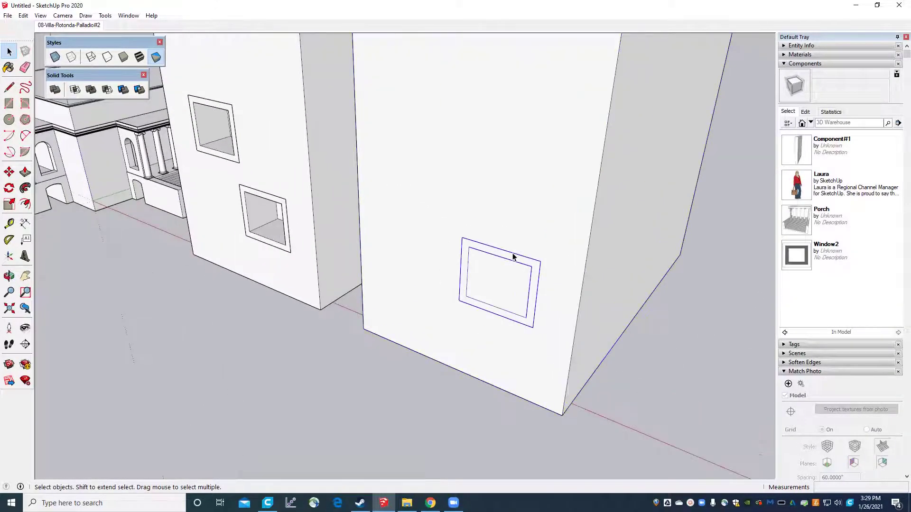
{"action": "scroll", "coordinate": [512, 256], "scroll_direction": "down", "scroll_amount": 4}
{"action": "left_click", "coordinate": [525, 209]}
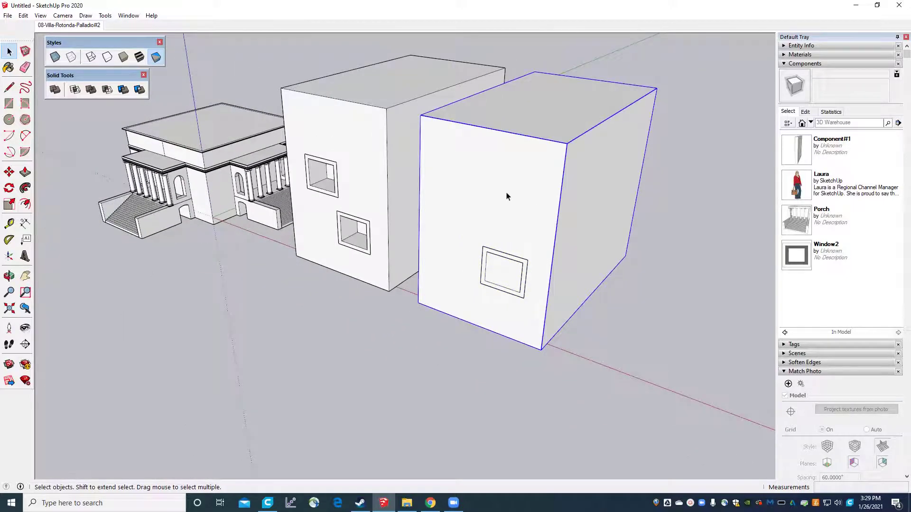
{"action": "triple_click", "coordinate": [507, 196]}
{"action": "left_click", "coordinate": [510, 191]}
{"action": "left_click", "coordinate": [657, 308]}
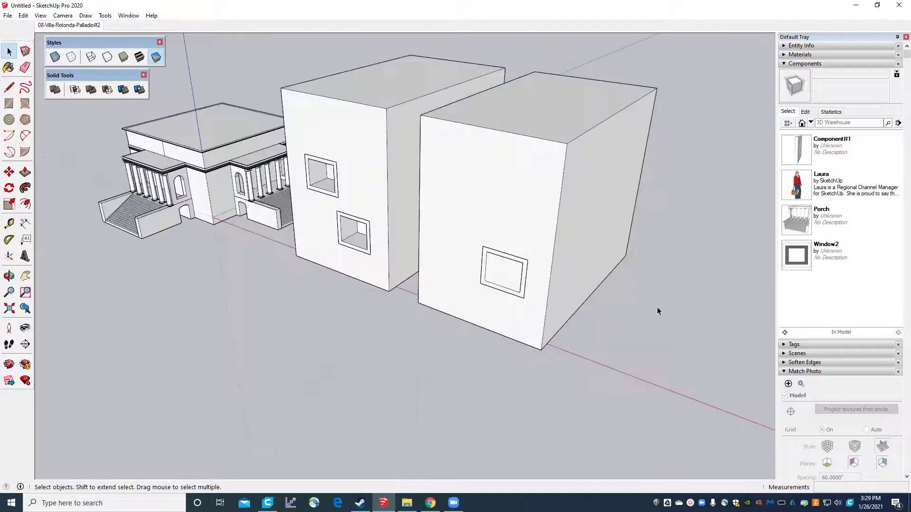
Return to the villa's matched photo scene, open the main building group for editing and select its front wall face.
{"action": "scroll", "coordinate": [657, 310], "scroll_direction": "down", "scroll_amount": 3}
{"action": "scroll", "coordinate": [313, 232], "scroll_direction": "up", "scroll_amount": 3}
{"action": "scroll", "coordinate": [366, 237], "scroll_direction": "up", "scroll_amount": 2}
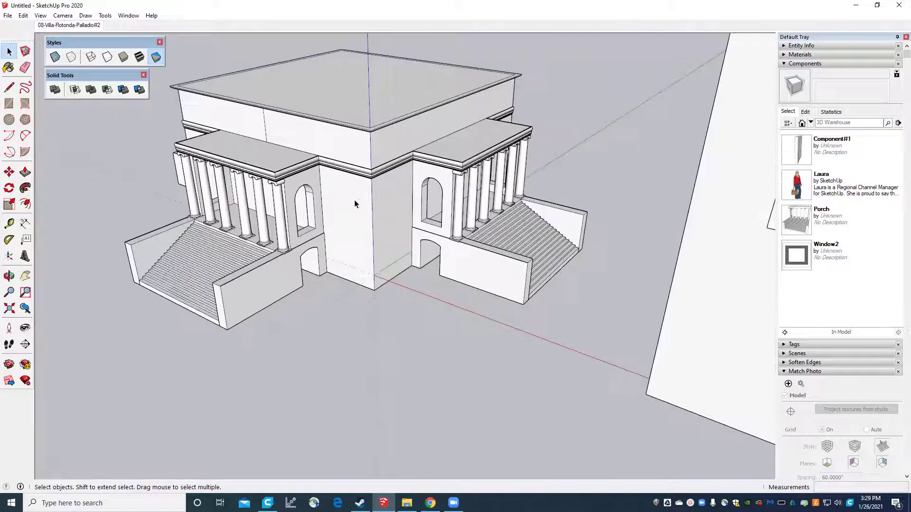
{"action": "left_click", "coordinate": [76, 26]}
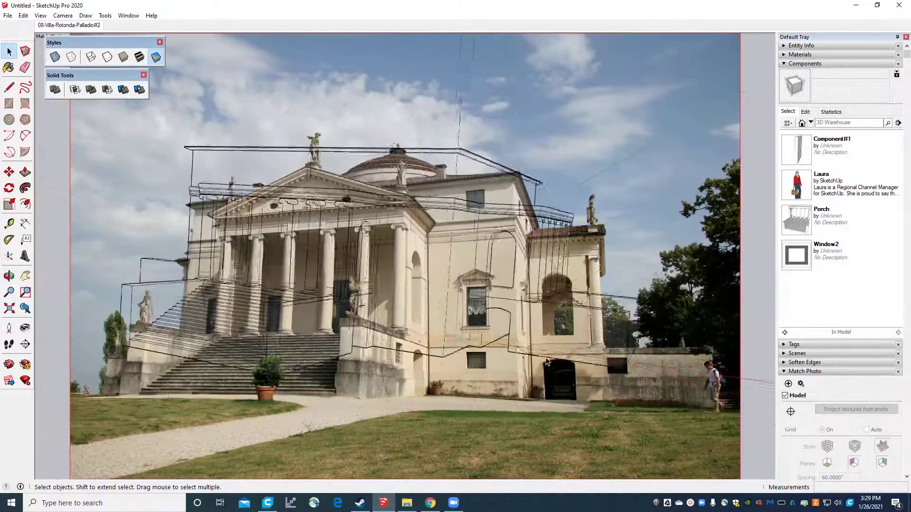
{"action": "scroll", "coordinate": [485, 373], "scroll_direction": "up", "scroll_amount": 3}
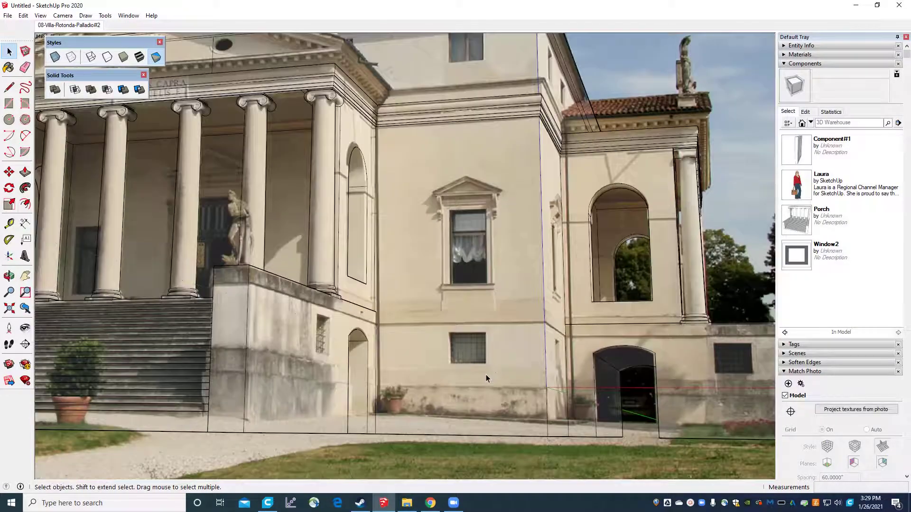
{"action": "scroll", "coordinate": [460, 337], "scroll_direction": "down", "scroll_amount": 3}
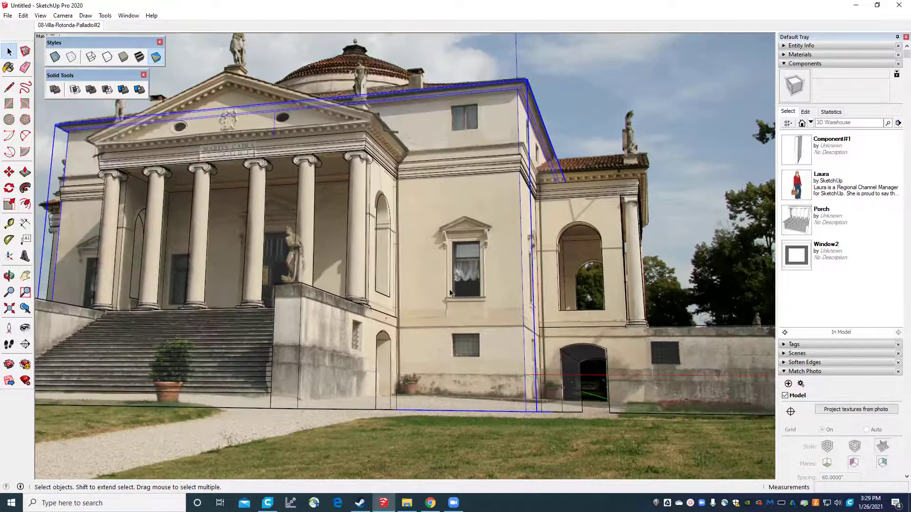
{"action": "right_click", "coordinate": [445, 274]}
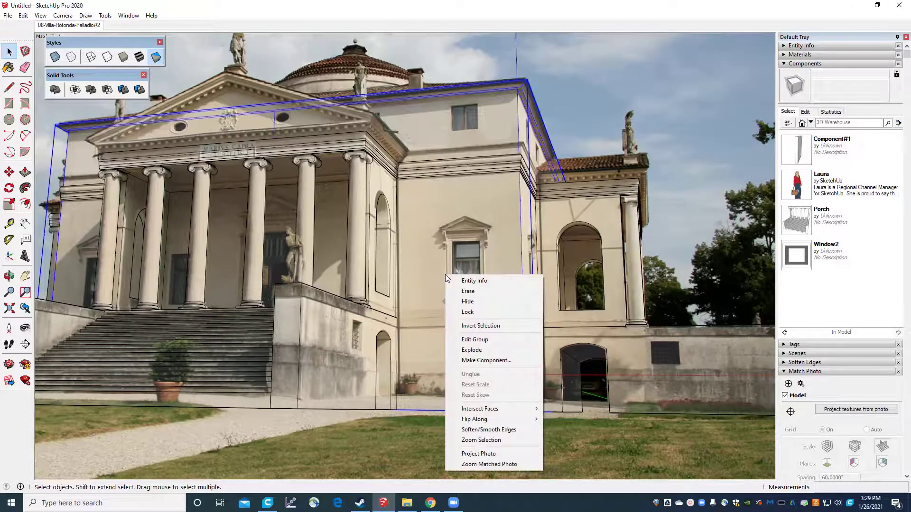
{"action": "left_click", "coordinate": [474, 340]}
{"action": "left_click", "coordinate": [466, 314]}
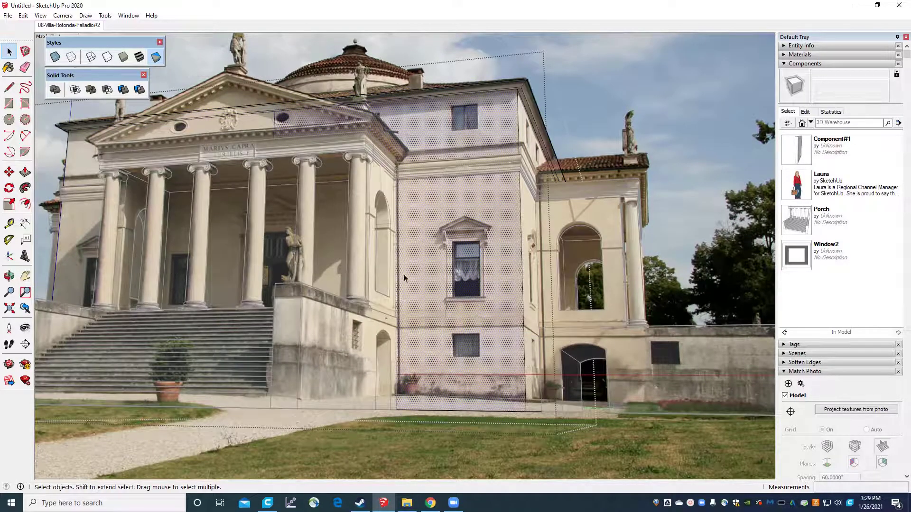
Draw a rectangle on the wall face tracing the small barred lower window in the photo.
{"action": "scroll", "coordinate": [464, 166], "scroll_direction": "down", "scroll_amount": 2}
{"action": "scroll", "coordinate": [466, 301], "scroll_direction": "up", "scroll_amount": 6}
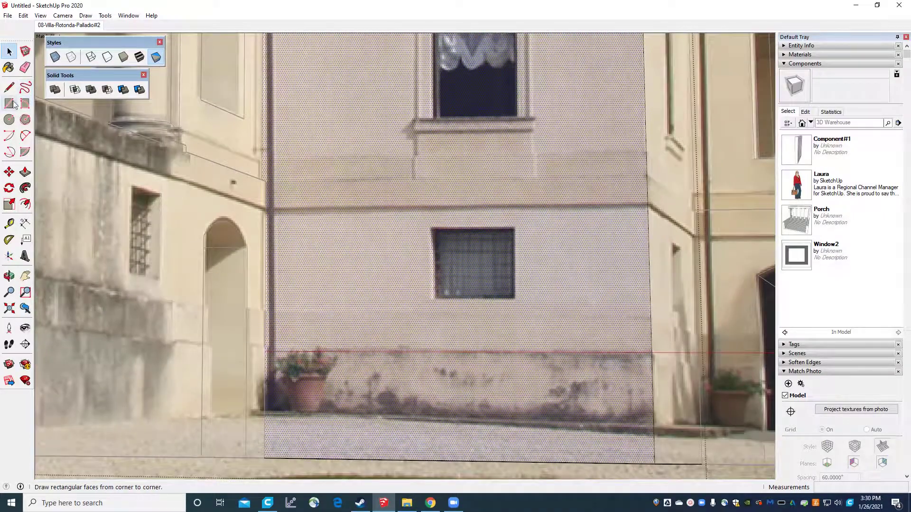
{"action": "left_click", "coordinate": [11, 104]}
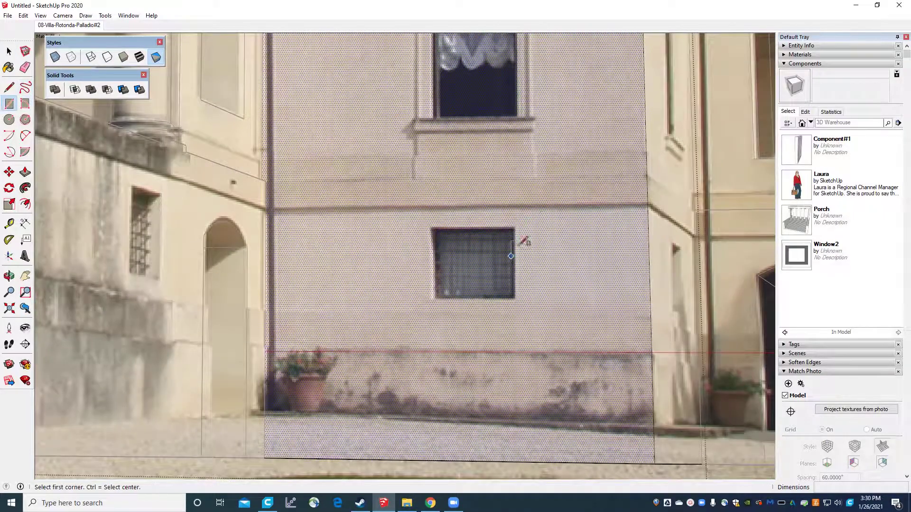
{"action": "scroll", "coordinate": [498, 263], "scroll_direction": "up", "scroll_amount": 2}
{"action": "left_click", "coordinate": [394, 208]}
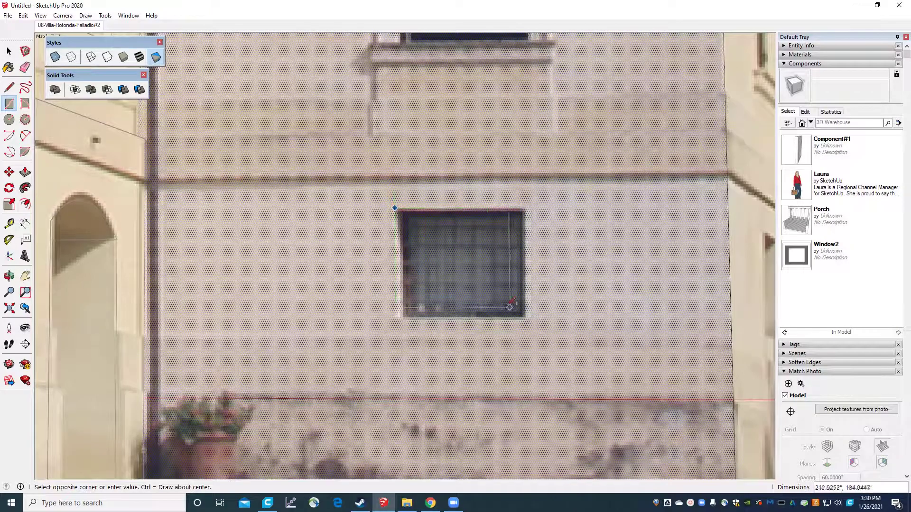
{"action": "left_click", "coordinate": [528, 317]}
{"action": "scroll", "coordinate": [529, 315], "scroll_direction": "down", "scroll_amount": 4}
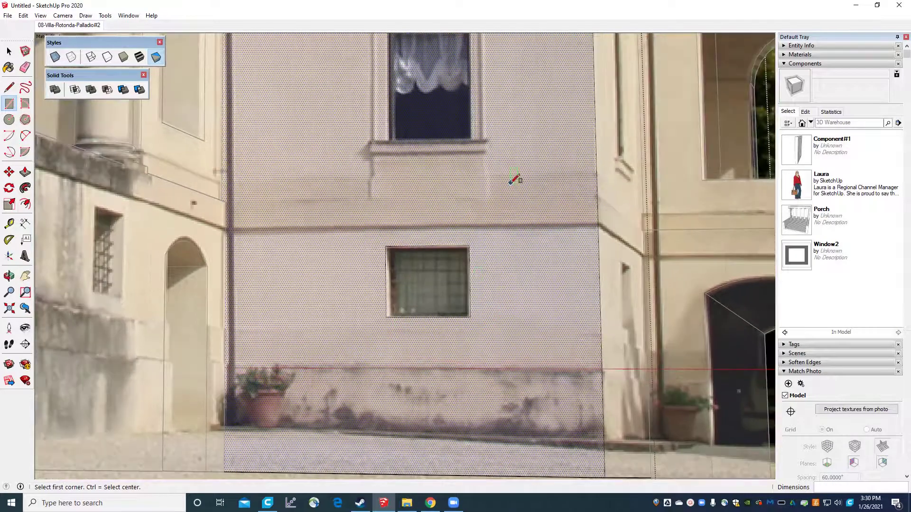
Make the lower window rectangle a component named LowerWindow, glued to Any with an opening cut.
{"action": "middle_click_drag", "start_coordinate": [510, 183], "coordinate": [480, 271]}
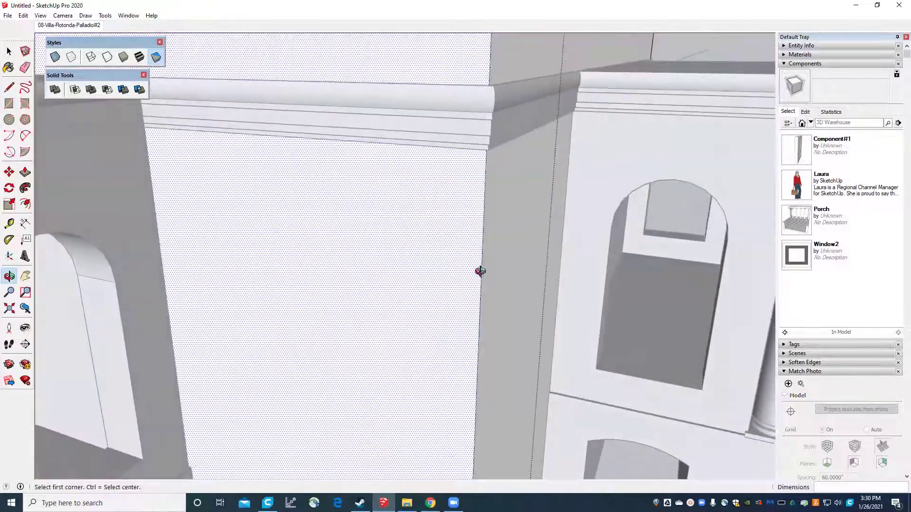
{"action": "scroll", "coordinate": [371, 87], "scroll_direction": "down", "scroll_amount": 4}
{"action": "middle_click_drag", "start_coordinate": [371, 87], "coordinate": [402, 279]}
{"action": "scroll", "coordinate": [344, 307], "scroll_direction": "up", "scroll_amount": 3}
{"action": "key", "text": "space"}
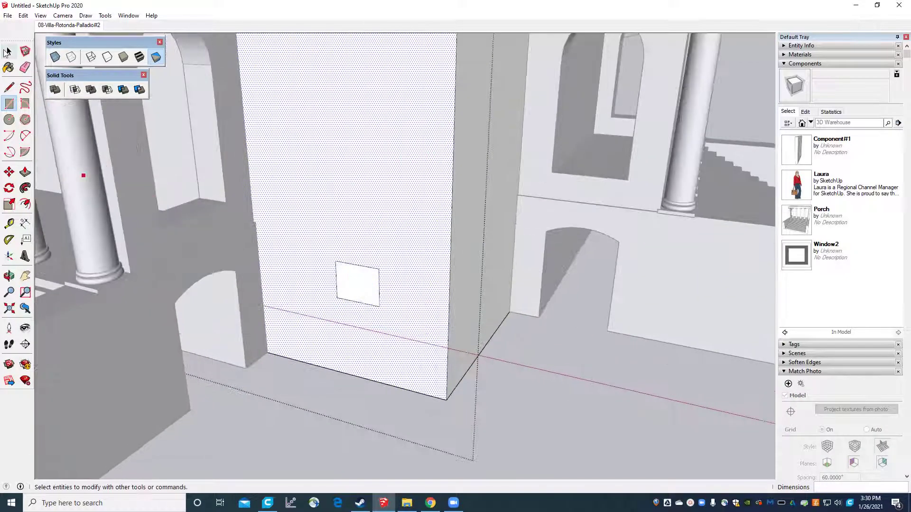
{"action": "scroll", "coordinate": [346, 294], "scroll_direction": "up", "scroll_amount": 3}
{"action": "right_click", "coordinate": [350, 271]}
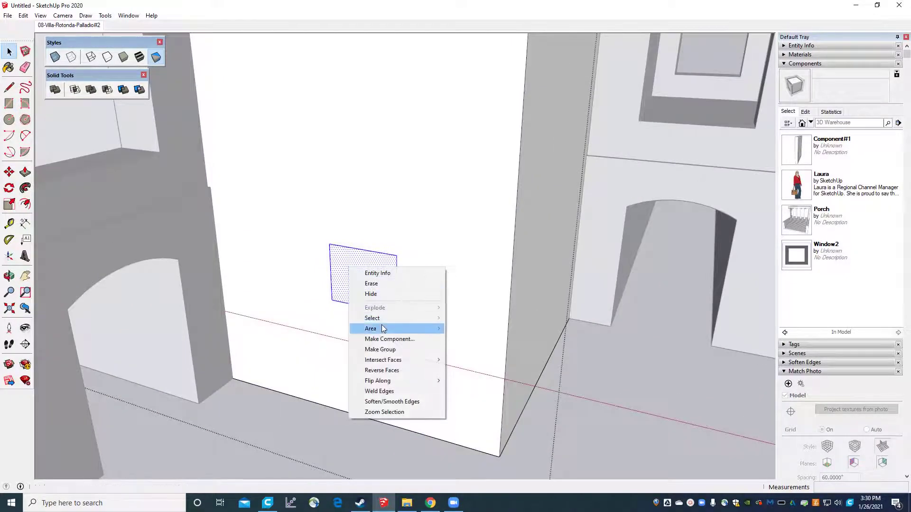
{"action": "left_click", "coordinate": [383, 339]}
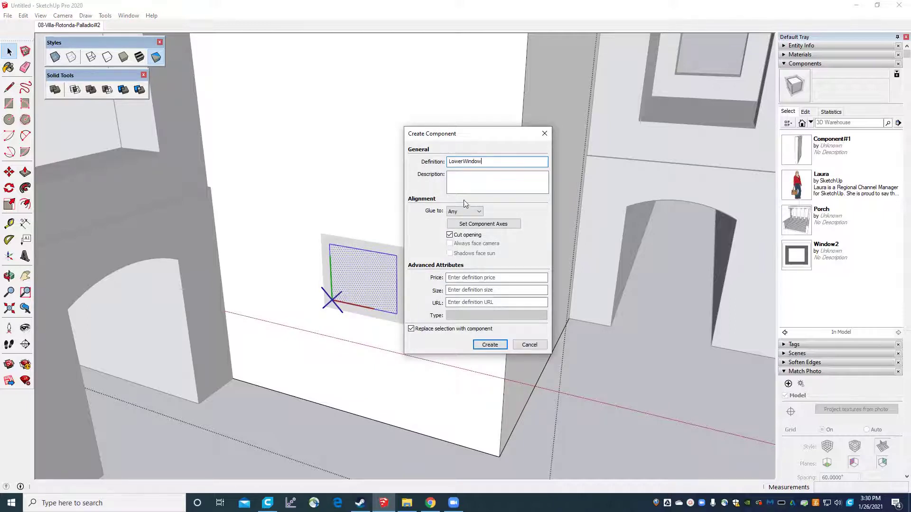
{"action": "left_click", "coordinate": [489, 345]}
Open the LowerWindow component for editing and offset its outline inward by about 3.4 inches.
{"action": "scroll", "coordinate": [393, 281], "scroll_direction": "up", "scroll_amount": 5}
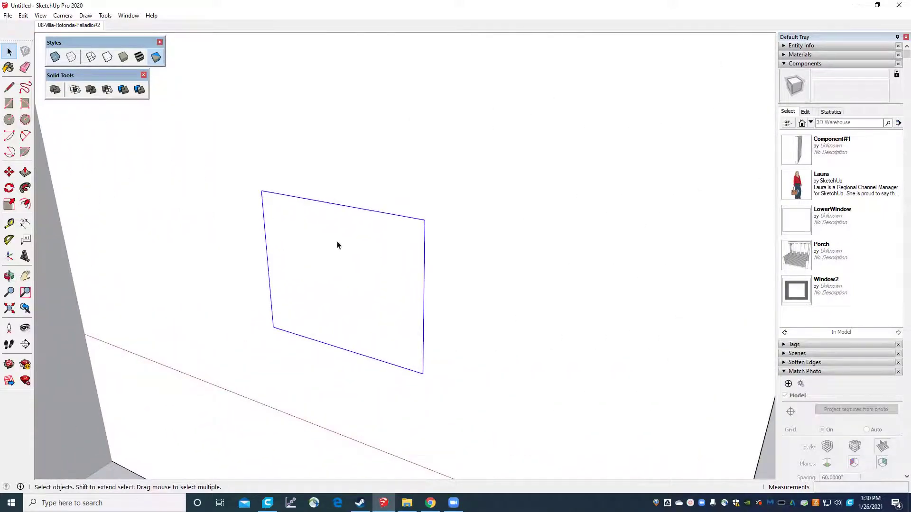
{"action": "double_click", "coordinate": [338, 246]}
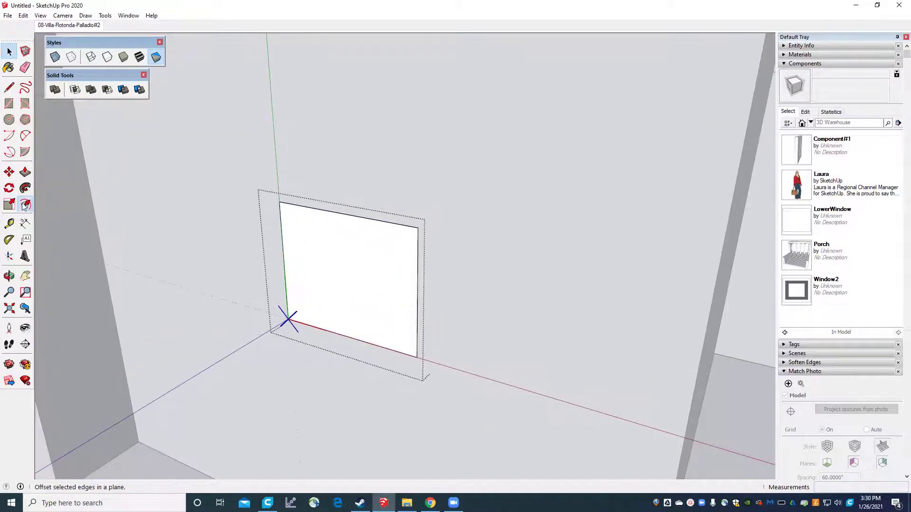
{"action": "left_click", "coordinate": [25, 205]}
{"action": "scroll", "coordinate": [342, 244], "scroll_direction": "up", "scroll_amount": 4}
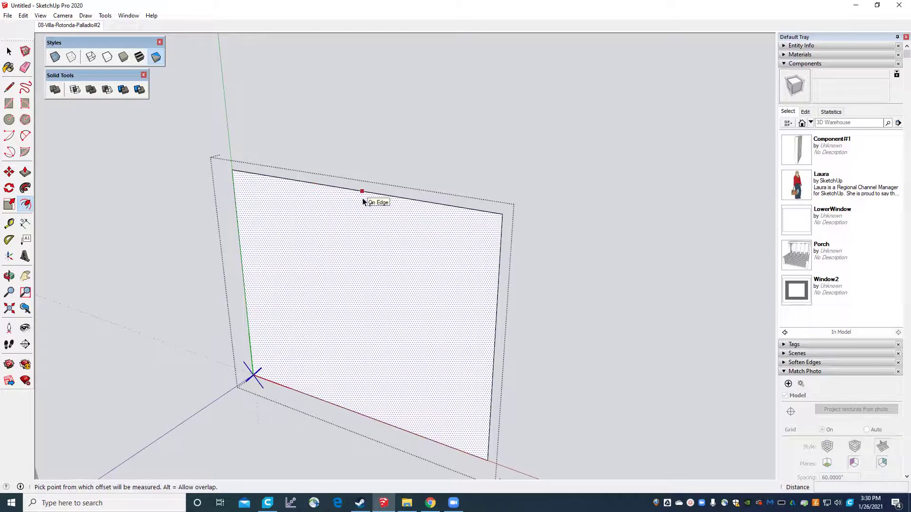
{"action": "left_click", "coordinate": [365, 201]}
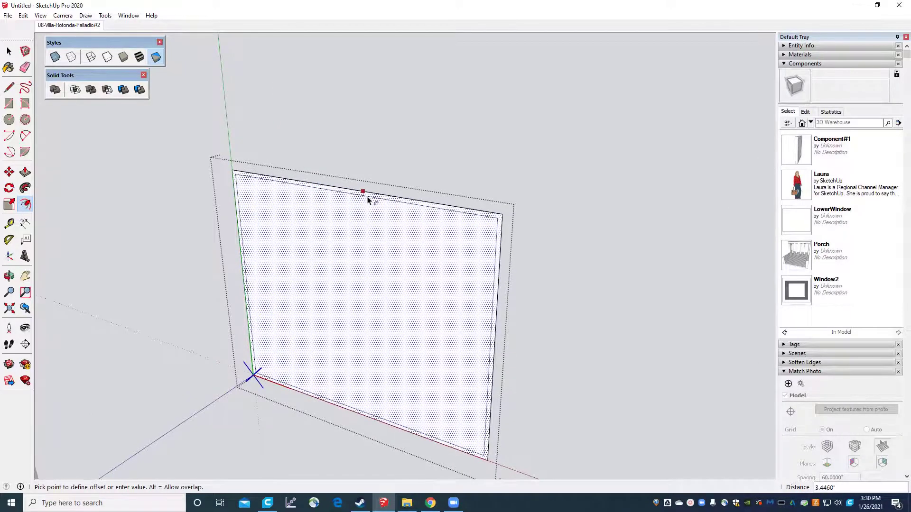
{"action": "left_click", "coordinate": [368, 199]}
Push the face inside the thin border about 62 inches into the wall, matching the recess depth to the photo.
{"action": "left_click", "coordinate": [24, 172]}
{"action": "left_click", "coordinate": [281, 276]}
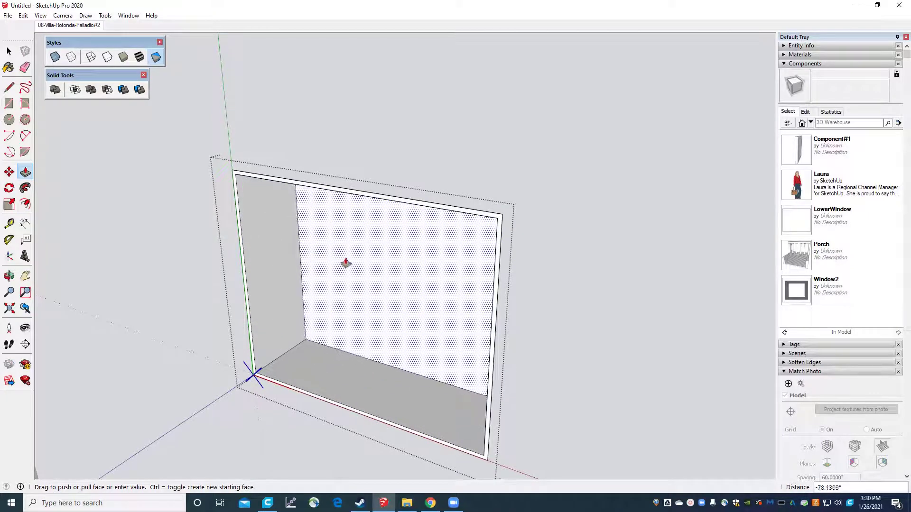
{"action": "left_click", "coordinate": [78, 26]}
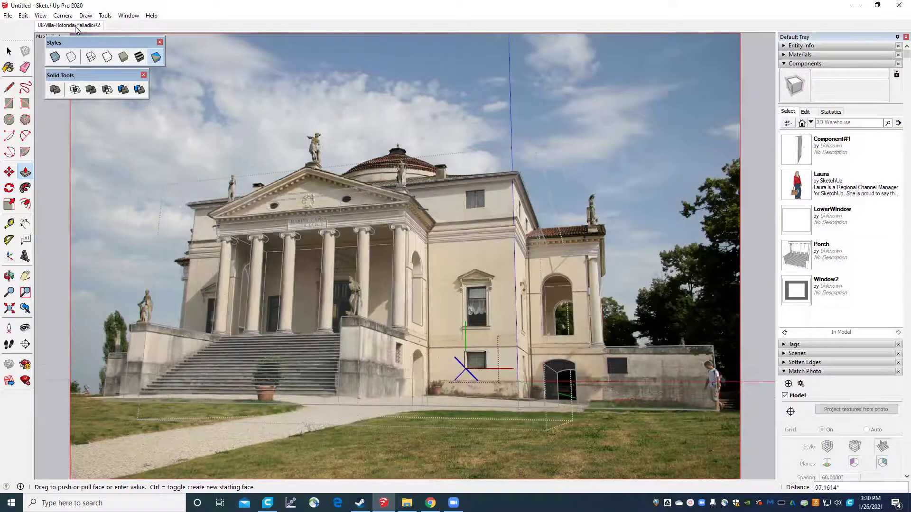
{"action": "scroll", "coordinate": [446, 372], "scroll_direction": "up", "scroll_amount": 5}
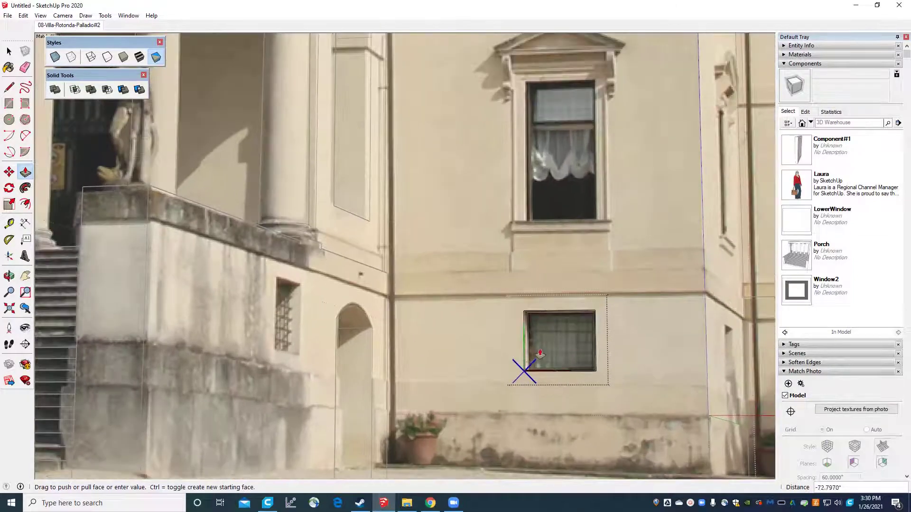
{"action": "scroll", "coordinate": [540, 354], "scroll_direction": "up", "scroll_amount": 4}
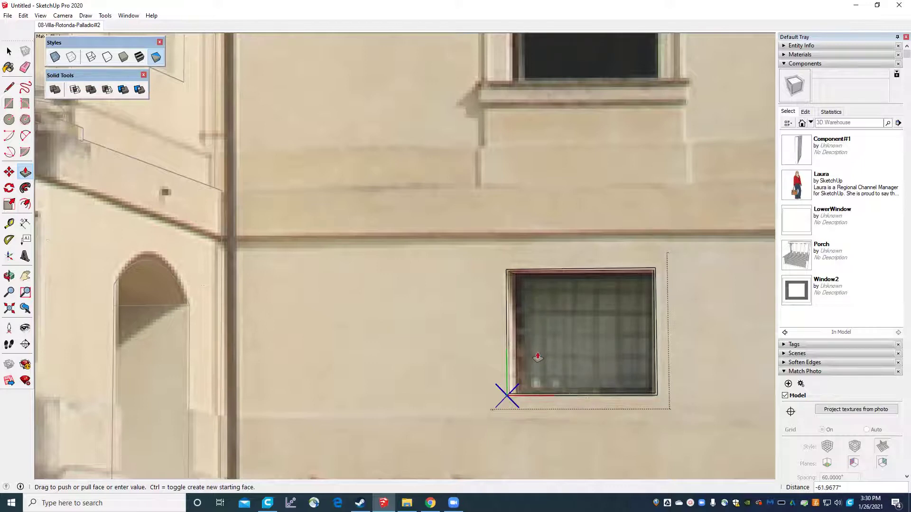
{"action": "left_click", "coordinate": [537, 358]}
Offset the edges of the recessed back face inward by about 9 inches to form an inner frame.
{"action": "scroll", "coordinate": [475, 338], "scroll_direction": "down", "scroll_amount": 4}
{"action": "scroll", "coordinate": [537, 346], "scroll_direction": "up", "scroll_amount": 4}
{"action": "middle_click_drag", "start_coordinate": [487, 304], "coordinate": [423, 262]}
{"action": "scroll", "coordinate": [428, 243], "scroll_direction": "up", "scroll_amount": 3}
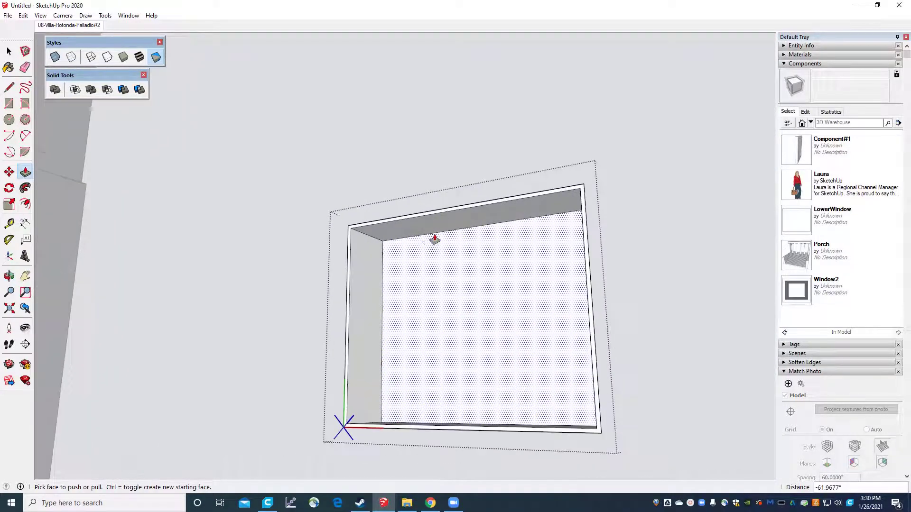
{"action": "left_click", "coordinate": [434, 240]}
{"action": "key", "text": "f"}
{"action": "scroll", "coordinate": [403, 256], "scroll_direction": "up", "scroll_amount": 4}
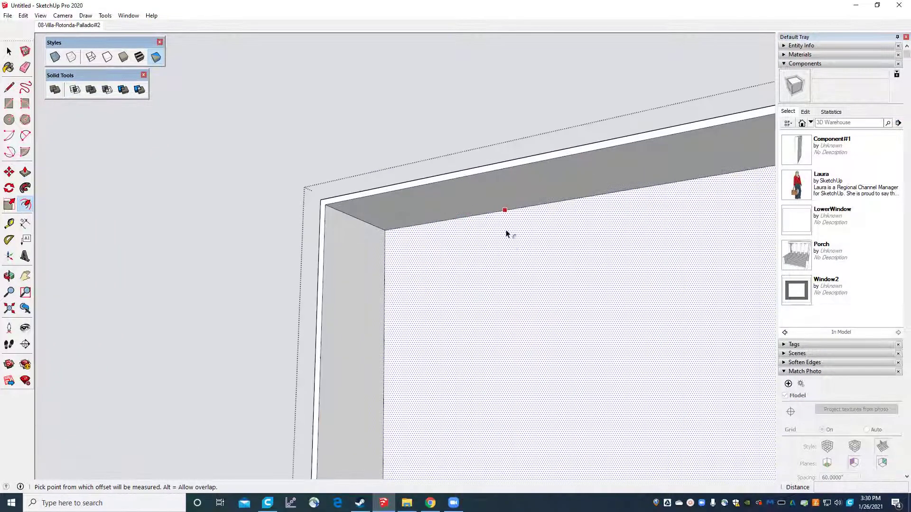
{"action": "left_click", "coordinate": [512, 219]}
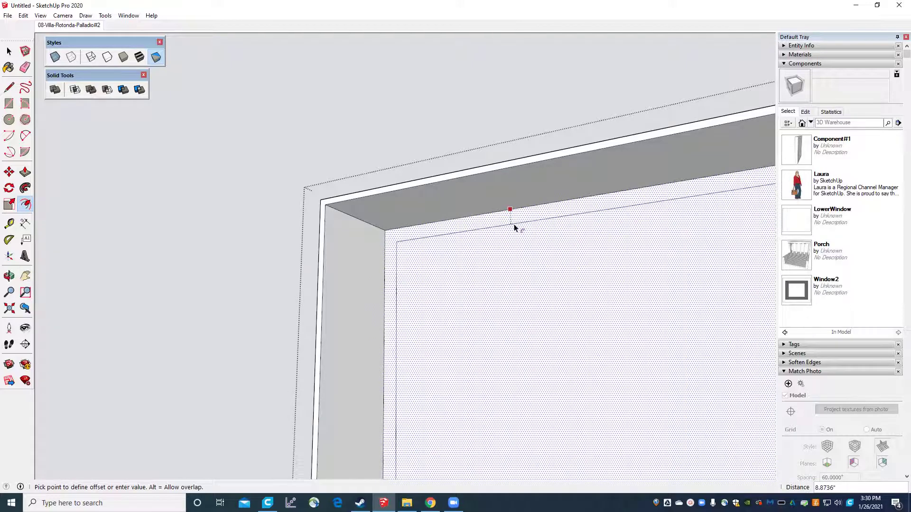
{"action": "left_click", "coordinate": [515, 229]}
Push the face inside the inner frame of the LowerWindow component back about 4 inches.
{"action": "left_click", "coordinate": [26, 174]}
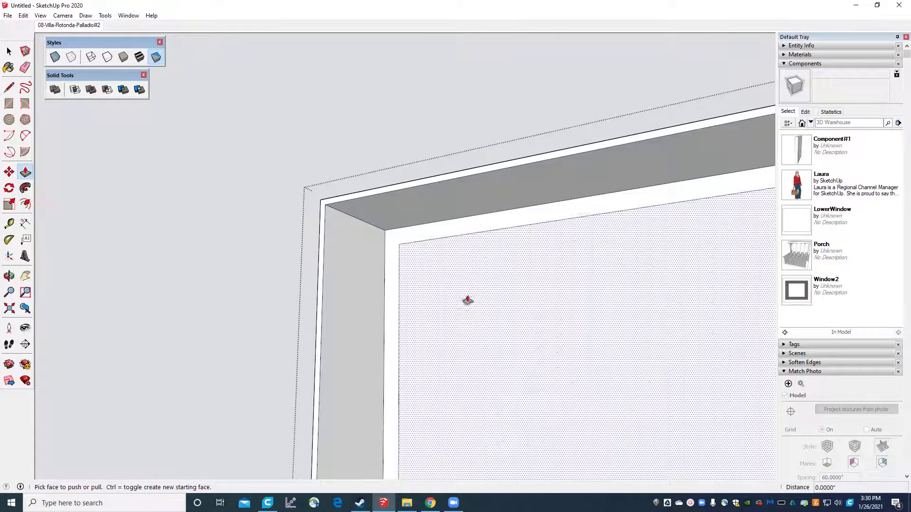
{"action": "left_click", "coordinate": [445, 278]}
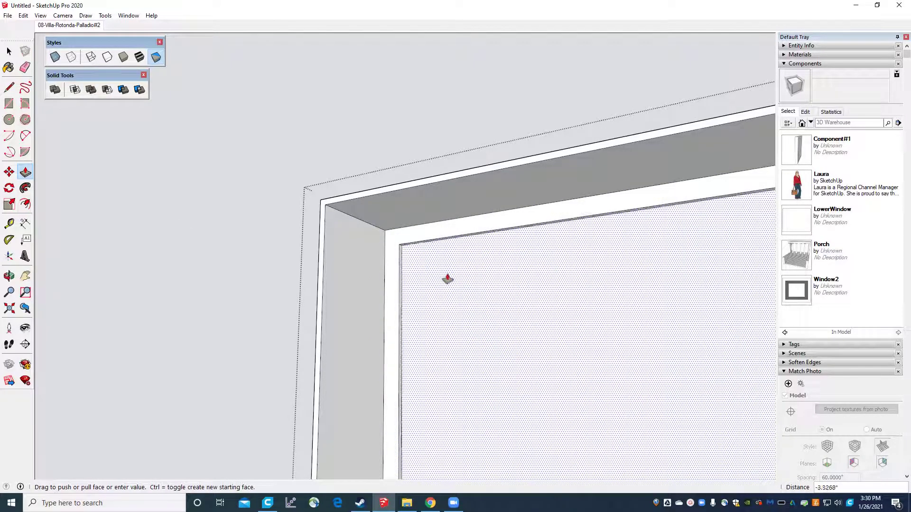
{"action": "left_click", "coordinate": [362, 264]}
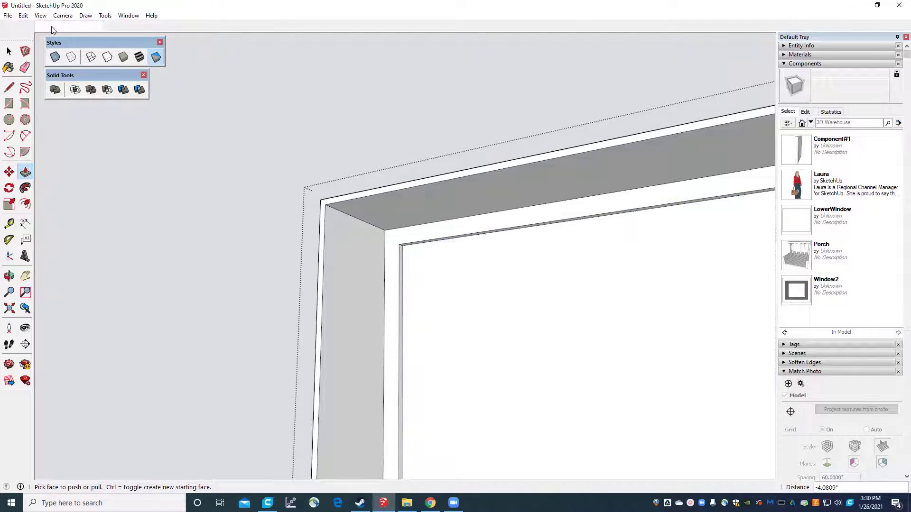
Check the recessed window against the matched photo and close the LowerWindow component, staying inside the main building group.
{"action": "left_click", "coordinate": [52, 26]}
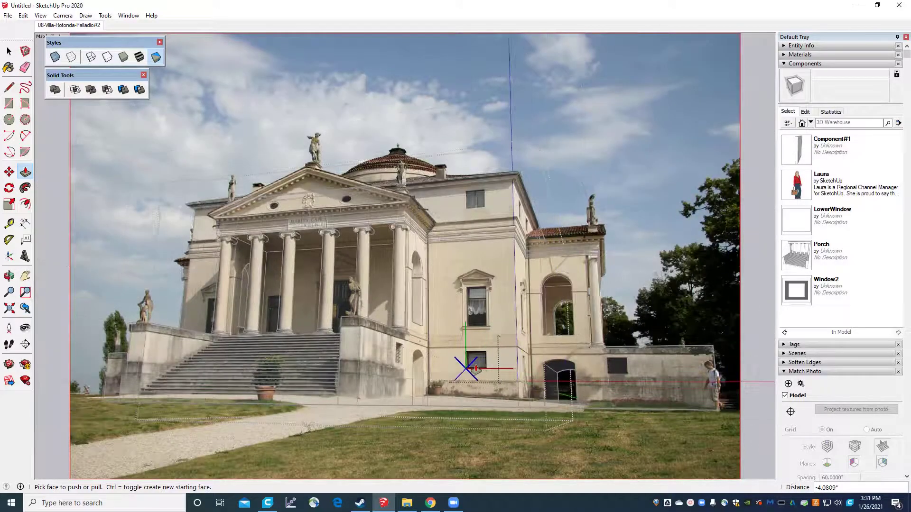
{"action": "scroll", "coordinate": [476, 369], "scroll_direction": "up", "scroll_amount": 10}
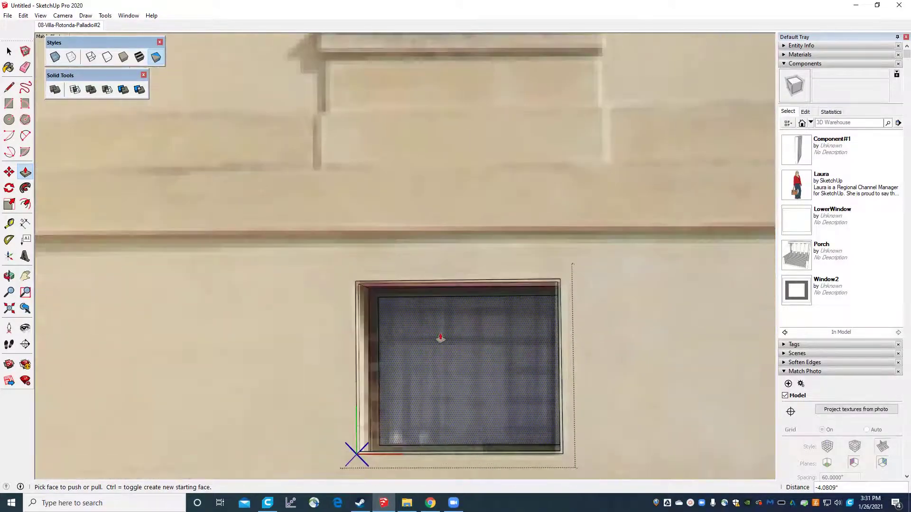
{"action": "scroll", "coordinate": [448, 322], "scroll_direction": "down", "scroll_amount": 10}
{"action": "middle_click_drag", "start_coordinate": [449, 325], "coordinate": [322, 254]}
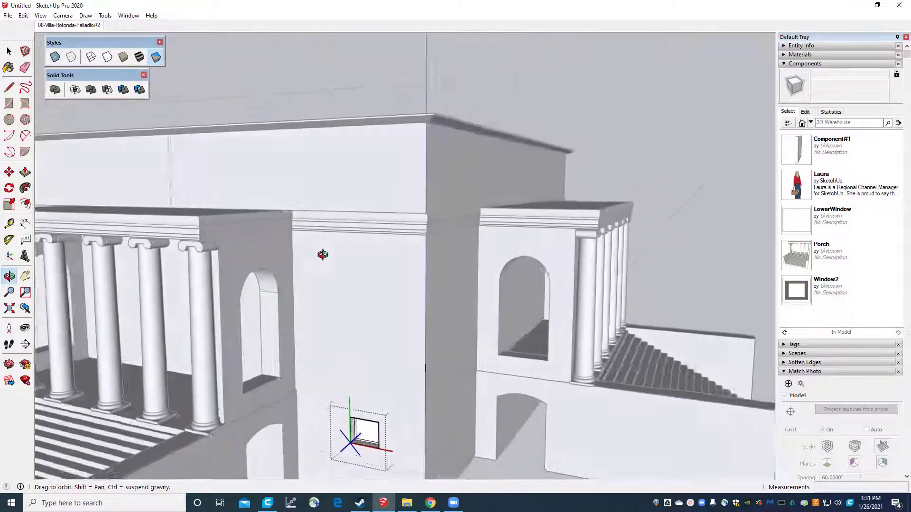
{"action": "scroll", "coordinate": [430, 190], "scroll_direction": "down", "scroll_amount": 4}
{"action": "left_click", "coordinate": [9, 52]}
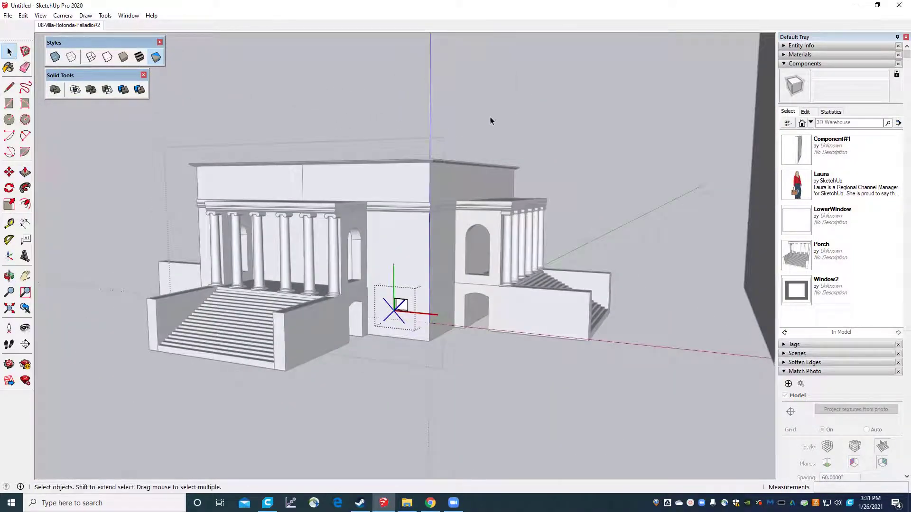
{"action": "mouse_move", "coordinate": [490, 117]}
{"action": "middle_mouse_down"}
{"action": "mouse_move", "coordinate": [577, 189]}
{"action": "mouse_move", "coordinate": [447, 231]}
{"action": "mouse_move", "coordinate": [313, 308]}
{"action": "middle_mouse_up"}
{"action": "scroll", "coordinate": [331, 308], "scroll_direction": "up", "scroll_amount": 8}
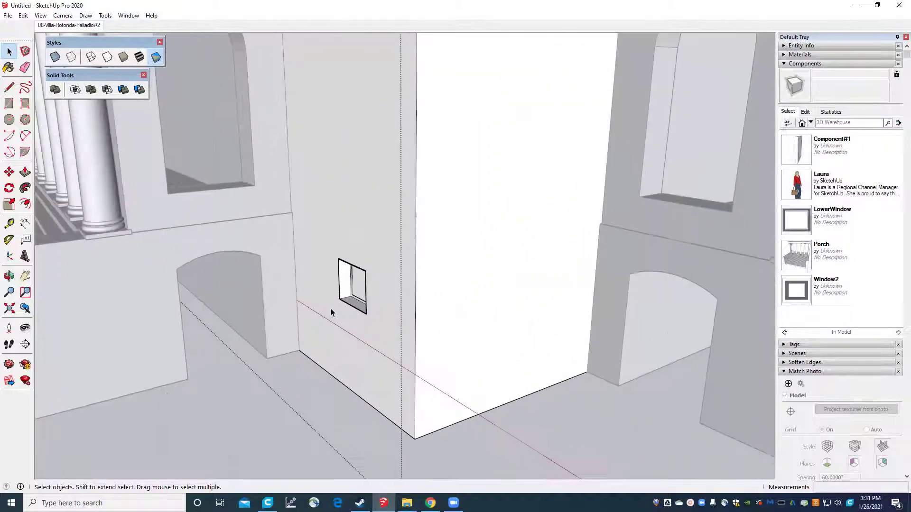
Copy the LowerWindow component straight up to a spot above the original on the same wall.
{"action": "scroll", "coordinate": [331, 312], "scroll_direction": "up", "scroll_amount": 1}
{"action": "left_click", "coordinate": [356, 289]}
{"action": "left_click", "coordinate": [9, 172]}
{"action": "scroll", "coordinate": [344, 299], "scroll_direction": "up", "scroll_amount": 6}
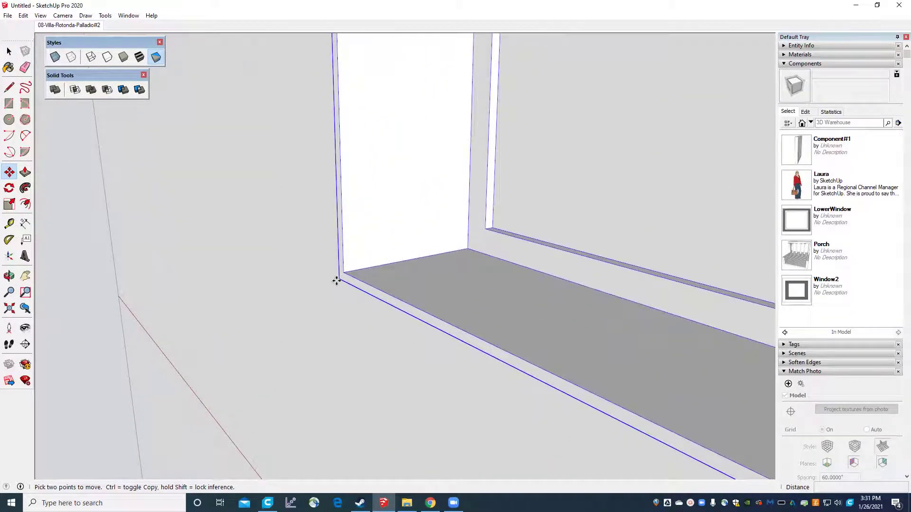
{"action": "scroll", "coordinate": [336, 281], "scroll_direction": "down", "scroll_amount": 10}
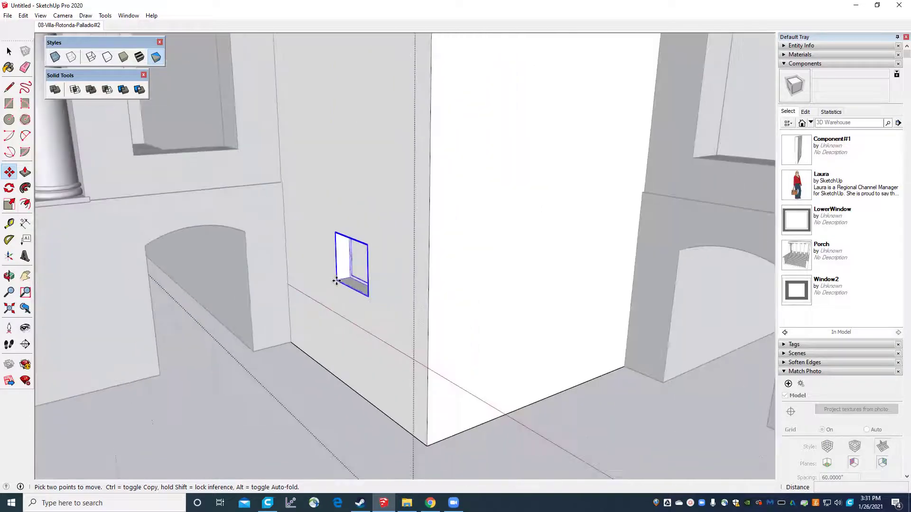
{"action": "left_click", "coordinate": [336, 281]}
{"action": "key", "text": "ctrl"}
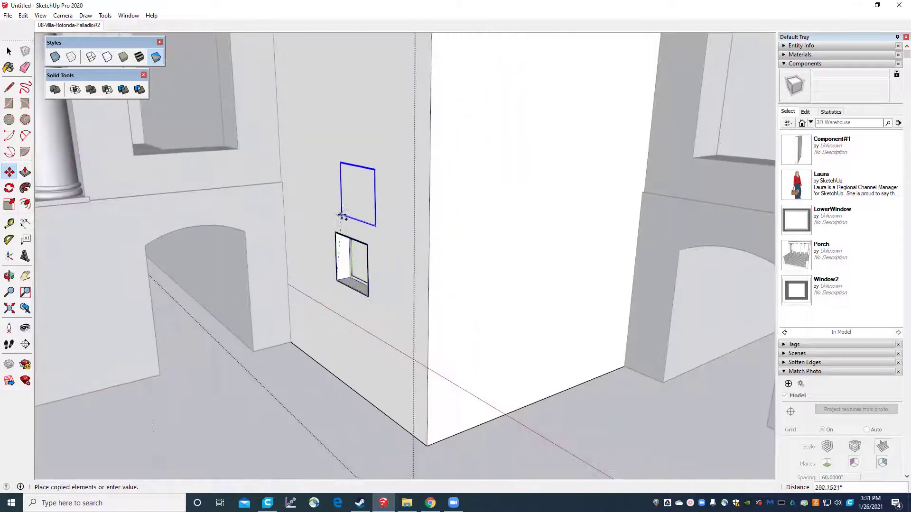
{"action": "left_click", "coordinate": [337, 207]}
{"action": "scroll", "coordinate": [342, 299], "scroll_direction": "up", "scroll_amount": 3}
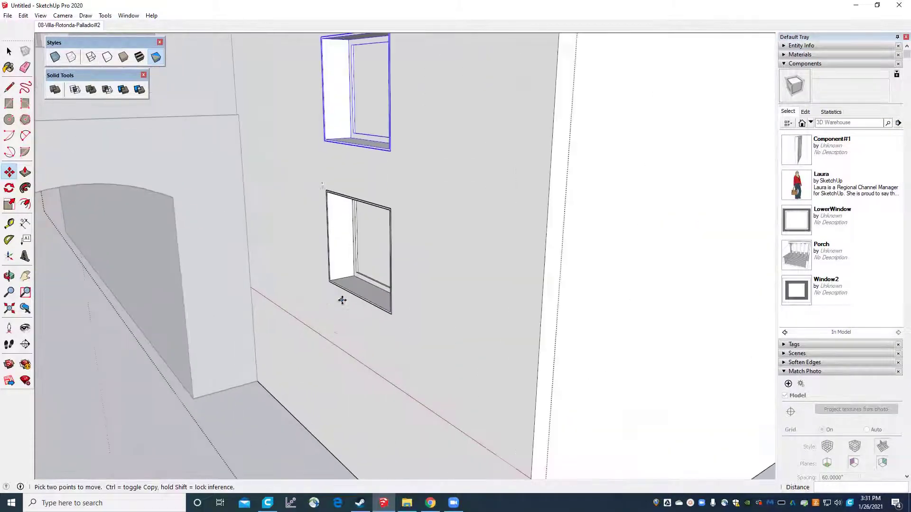
{"action": "scroll", "coordinate": [327, 124], "scroll_direction": "up", "scroll_amount": 6}
Copy the upper LowerWindow instance around the corner onto the adjacent wall, about 865 inches away.
{"action": "scroll", "coordinate": [327, 144], "scroll_direction": "down", "scroll_amount": 8}
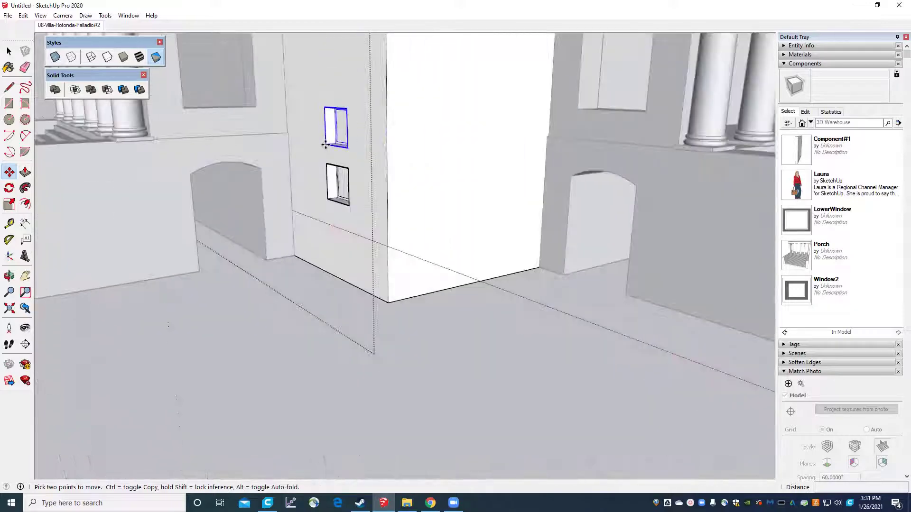
{"action": "key", "text": "ctrl"}
{"action": "left_click", "coordinate": [325, 144]}
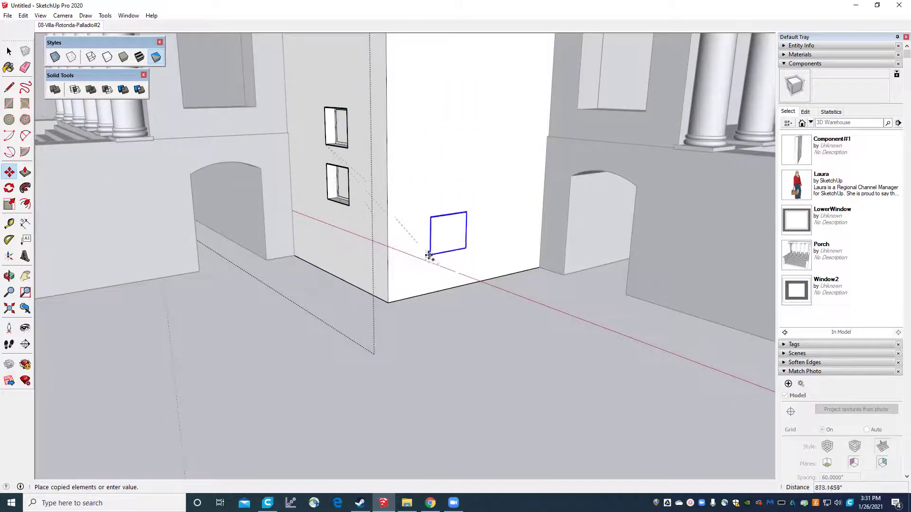
{"action": "left_click", "coordinate": [443, 241]}
{"action": "scroll", "coordinate": [461, 227], "scroll_direction": "up", "scroll_amount": 3}
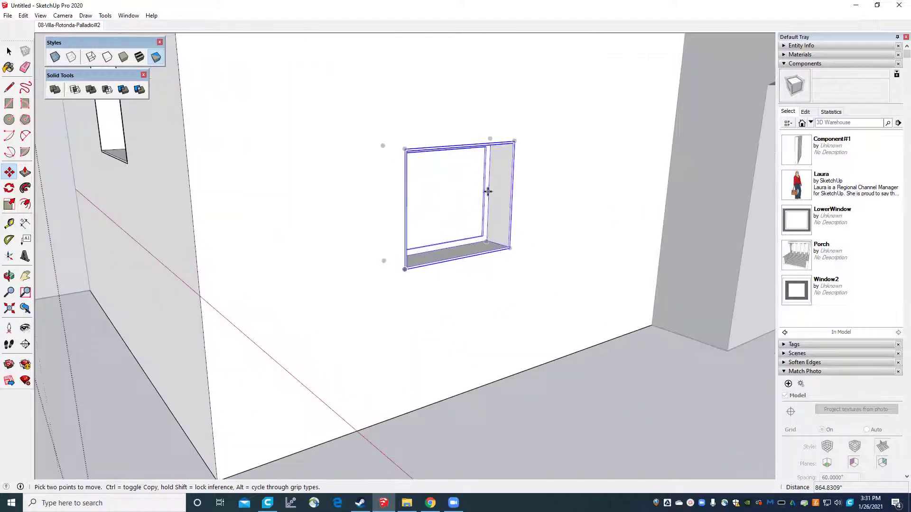
{"action": "scroll", "coordinate": [486, 208], "scroll_direction": "down", "scroll_amount": 3}
{"action": "scroll", "coordinate": [231, 329], "scroll_direction": "down", "scroll_amount": 1}
{"action": "middle_click_drag", "start_coordinate": [231, 330], "coordinate": [398, 324]}
{"action": "scroll", "coordinate": [397, 325], "scroll_direction": "up", "scroll_amount": 2}
{"action": "left_click", "coordinate": [387, 283]}
{"action": "scroll", "coordinate": [386, 283], "scroll_direction": "down", "scroll_amount": 4}
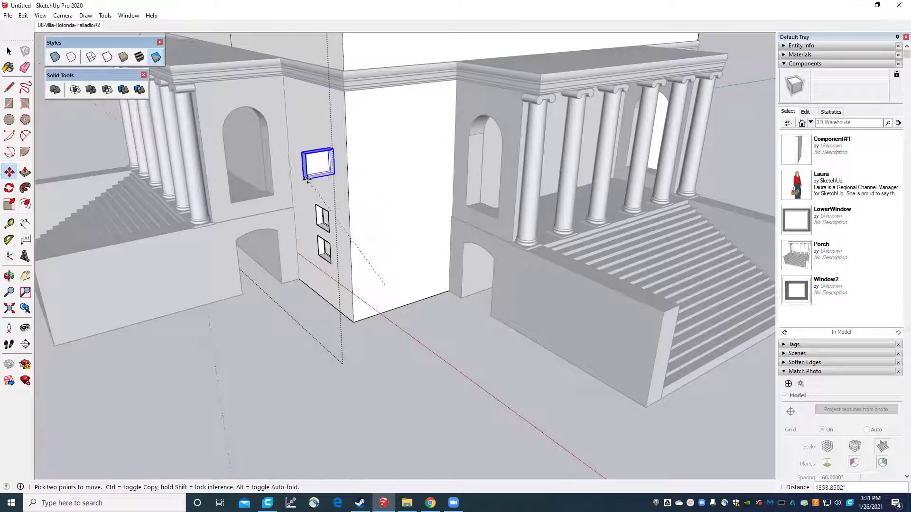
{"action": "key", "text": "ctrl"}
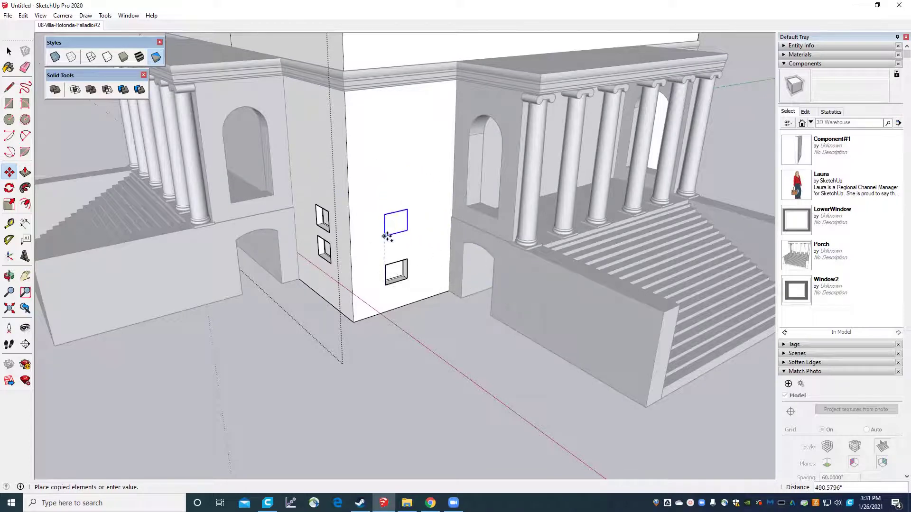
{"action": "scroll", "coordinate": [384, 232], "scroll_direction": "down", "scroll_amount": 3}
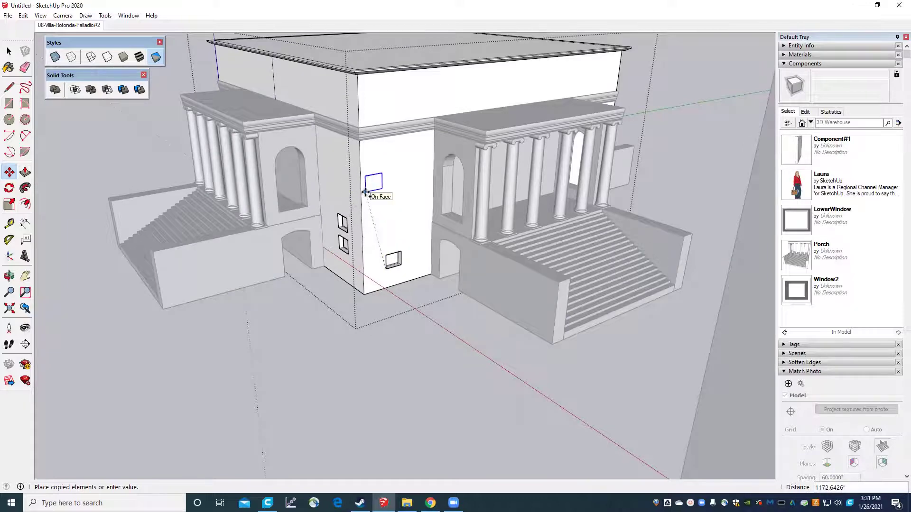
{"action": "key", "text": "Escape"}
{"action": "scroll", "coordinate": [368, 213], "scroll_direction": "up", "scroll_amount": 3}
Remove the two extra LowerWindow copies, keeping only the original window.
{"action": "key", "text": "Delete"}
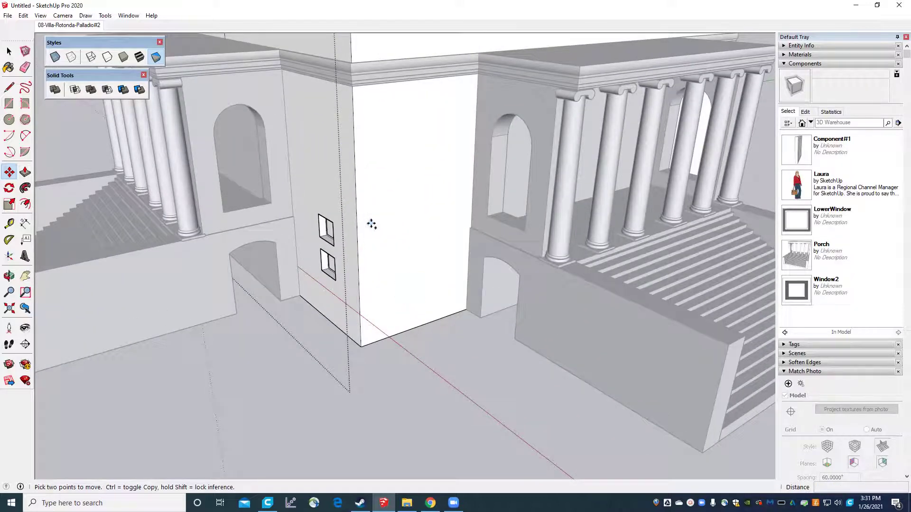
{"action": "key", "text": "ctrl+z"}
{"action": "scroll", "coordinate": [359, 262], "scroll_direction": "up", "scroll_amount": 4}
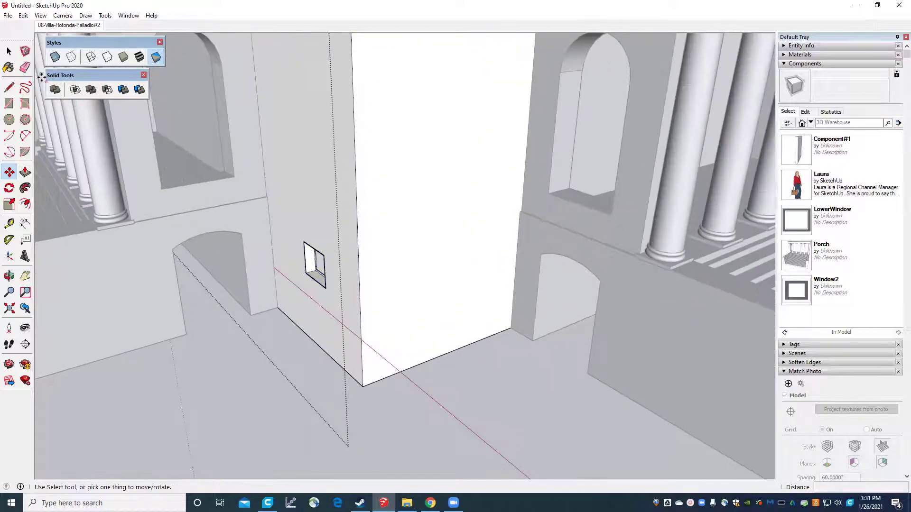
{"action": "left_click", "coordinate": [9, 51]}
Draw a rectangle about 315 by 284 inches on the wall face above the lower window.
{"action": "scroll", "coordinate": [342, 327], "scroll_direction": "down", "scroll_amount": 4}
{"action": "middle_click_drag", "start_coordinate": [341, 332], "coordinate": [482, 326]}
{"action": "scroll", "coordinate": [341, 309], "scroll_direction": "up", "scroll_amount": 3}
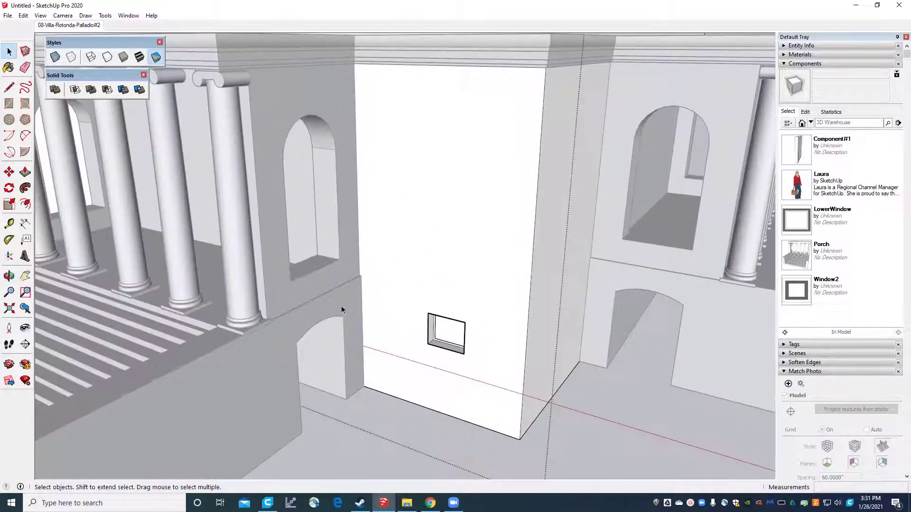
{"action": "left_click", "coordinate": [9, 104]}
{"action": "left_click", "coordinate": [437, 216]}
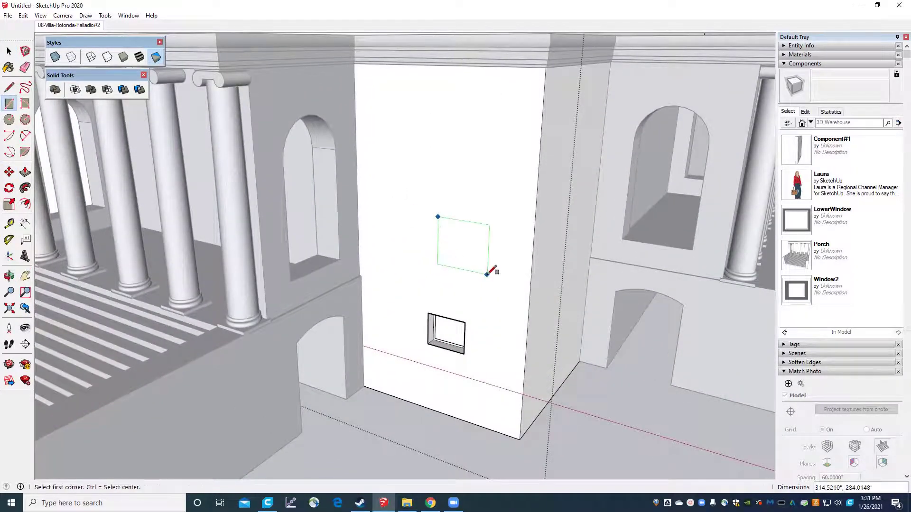
{"action": "left_click", "coordinate": [487, 274]}
{"action": "key", "text": "space"}
Examine the Glue to alignment options for making the new rectangle a component, and cancel without creating it.
{"action": "left_click", "coordinate": [457, 256]}
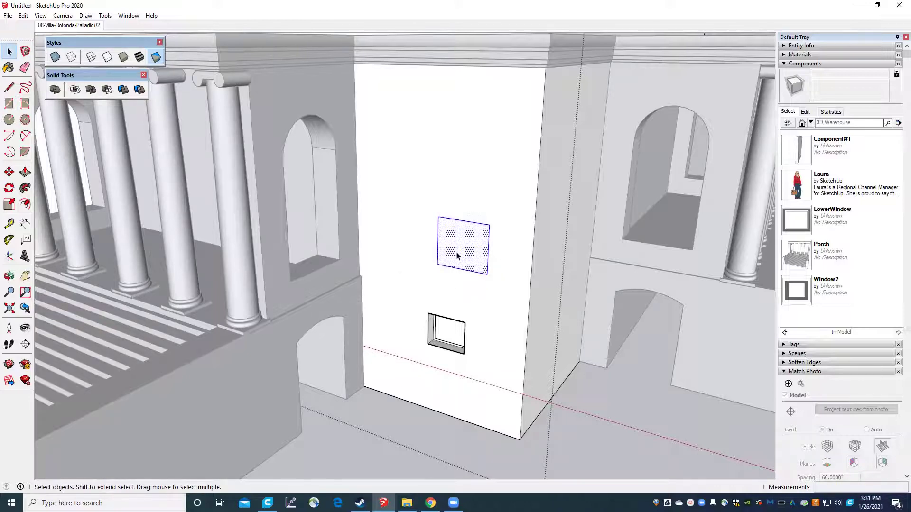
{"action": "right_click", "coordinate": [456, 256]}
{"action": "left_click", "coordinate": [496, 324]}
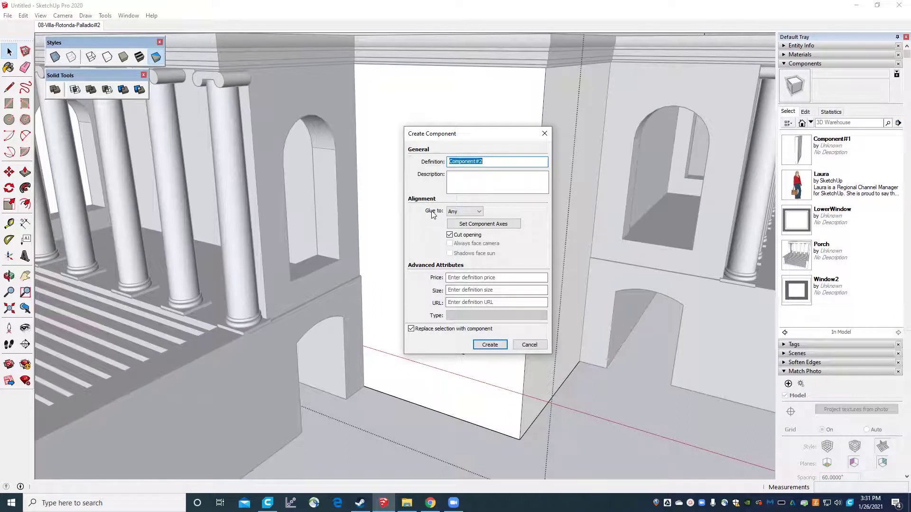
{"action": "left_click", "coordinate": [465, 215]}
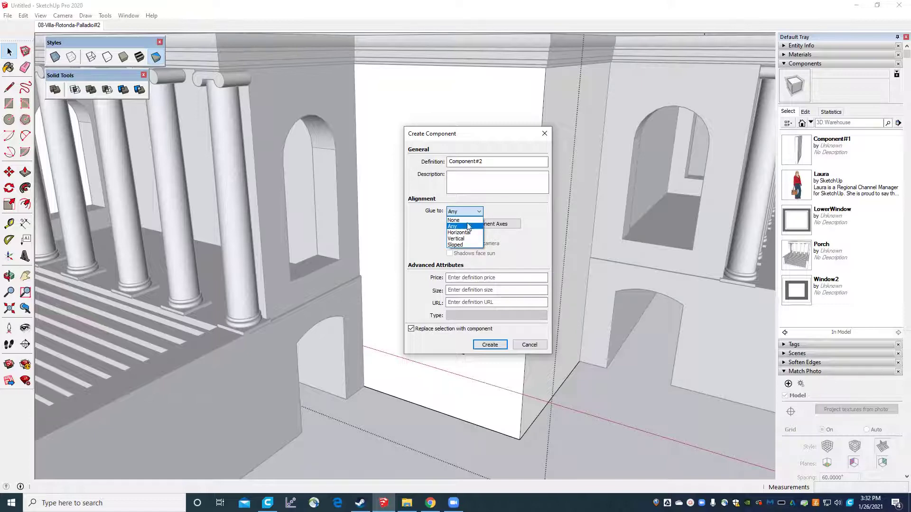
{"action": "left_click", "coordinate": [469, 228]}
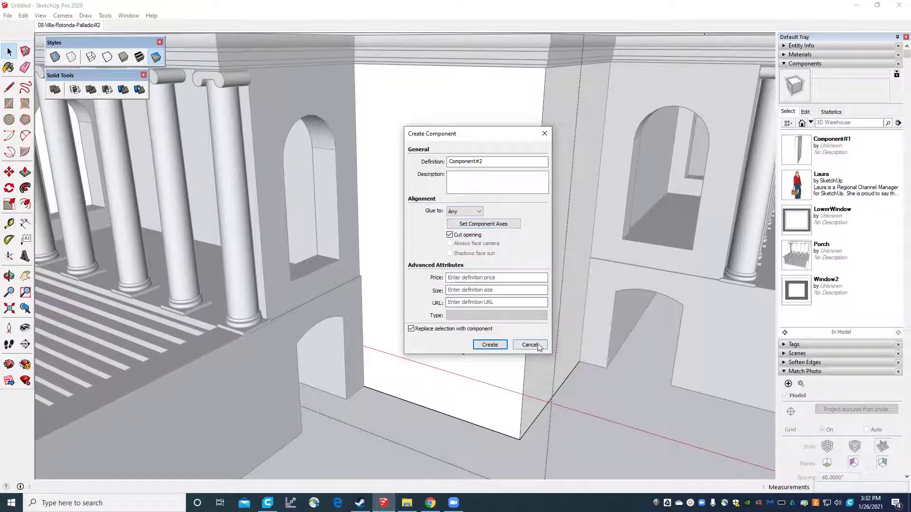
{"action": "left_click", "coordinate": [463, 213]}
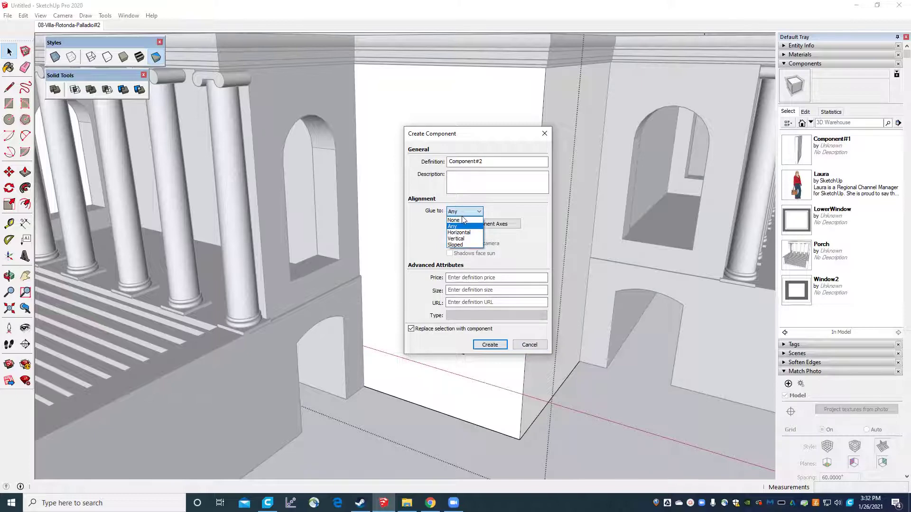
{"action": "left_click", "coordinate": [471, 218]}
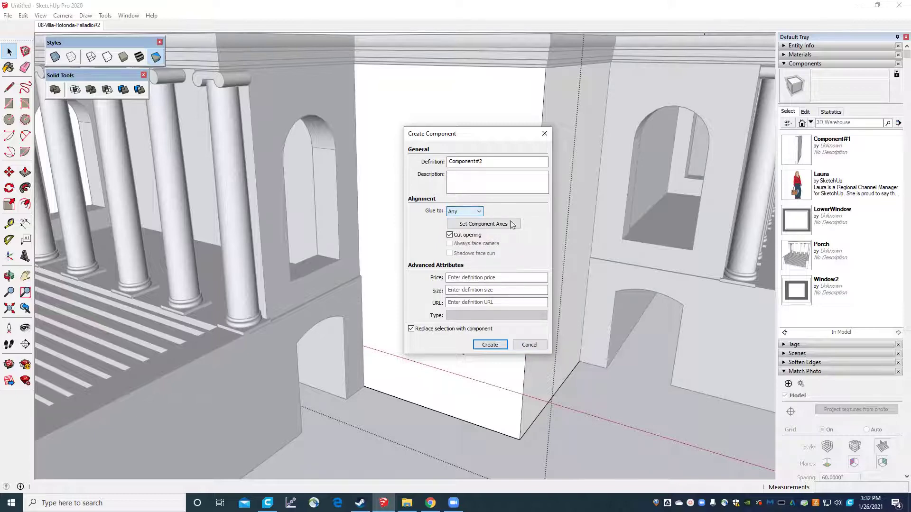
{"action": "left_click", "coordinate": [529, 345]}
Close the main building group and reopen it for editing.
{"action": "scroll", "coordinate": [417, 281], "scroll_direction": "down", "scroll_amount": 10}
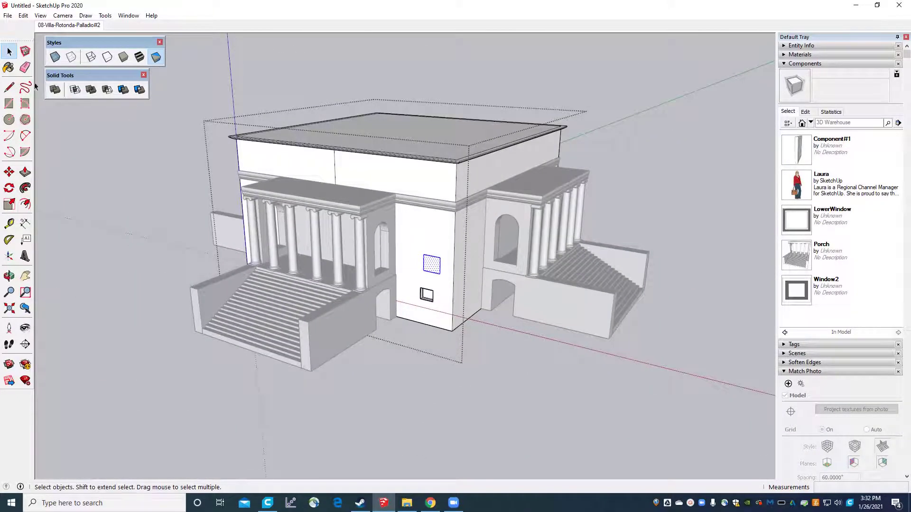
{"action": "left_click", "coordinate": [110, 167]}
{"action": "scroll", "coordinate": [147, 214], "scroll_direction": "down", "scroll_amount": 4}
{"action": "middle_click_drag", "start_coordinate": [198, 231], "coordinate": [332, 271]}
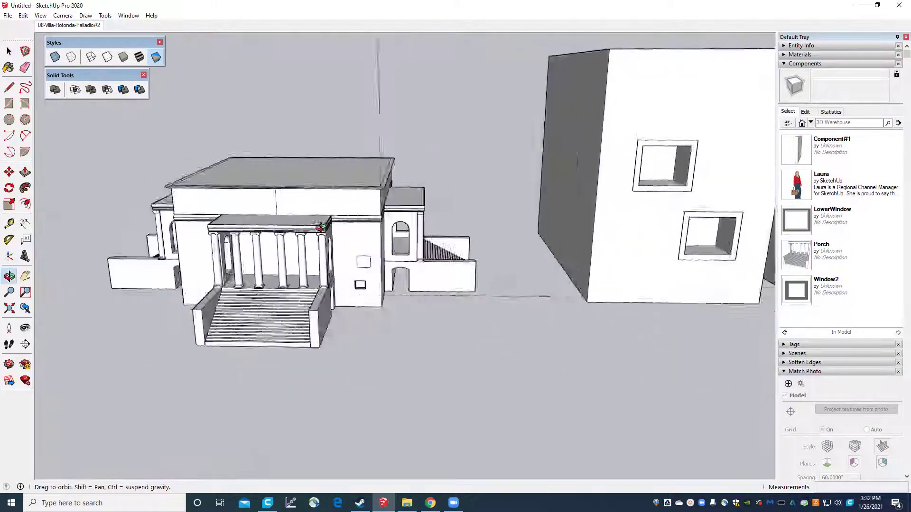
{"action": "scroll", "coordinate": [370, 297], "scroll_direction": "up", "scroll_amount": 6}
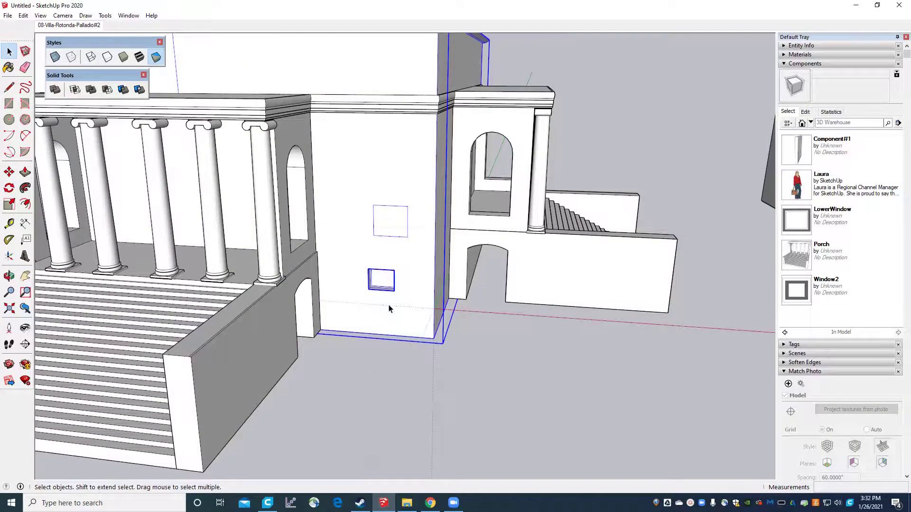
{"action": "double_click", "coordinate": [389, 308]}
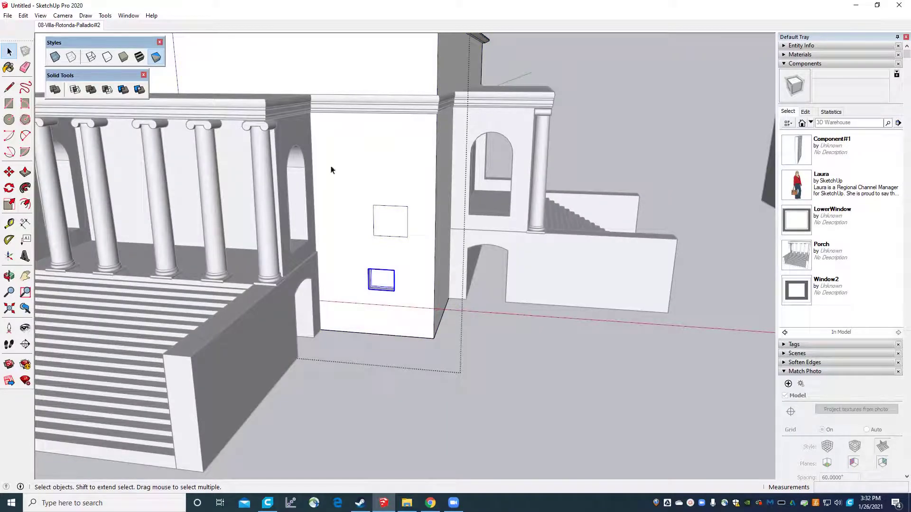
Examine the main building's corner walls from several sides, around the lower window and the rectangle above it.
{"action": "scroll", "coordinate": [474, 284], "scroll_direction": "down", "scroll_amount": 3}
{"action": "middle_click_drag", "start_coordinate": [498, 290], "coordinate": [374, 325]}
{"action": "scroll", "coordinate": [322, 310], "scroll_direction": "up", "scroll_amount": 2}
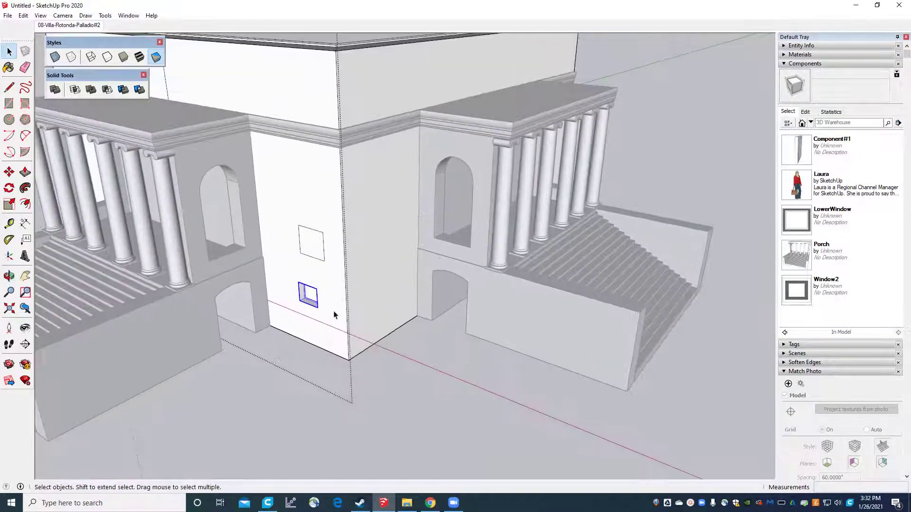
{"action": "scroll", "coordinate": [375, 279], "scroll_direction": "down", "scroll_amount": 4}
{"action": "middle_click_drag", "start_coordinate": [375, 279], "coordinate": [406, 334]}
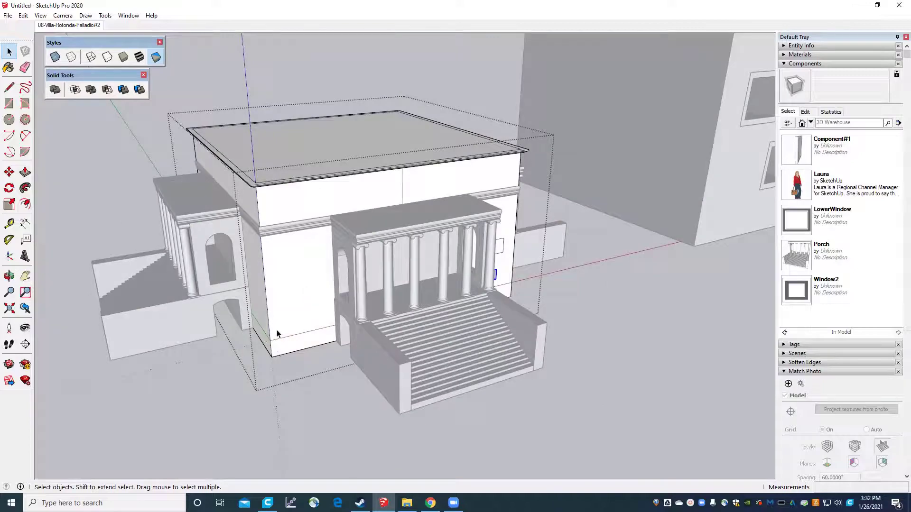
{"action": "middle_click_drag", "start_coordinate": [277, 334], "coordinate": [427, 257]}
{"action": "scroll", "coordinate": [433, 244], "scroll_direction": "up", "scroll_amount": 5}
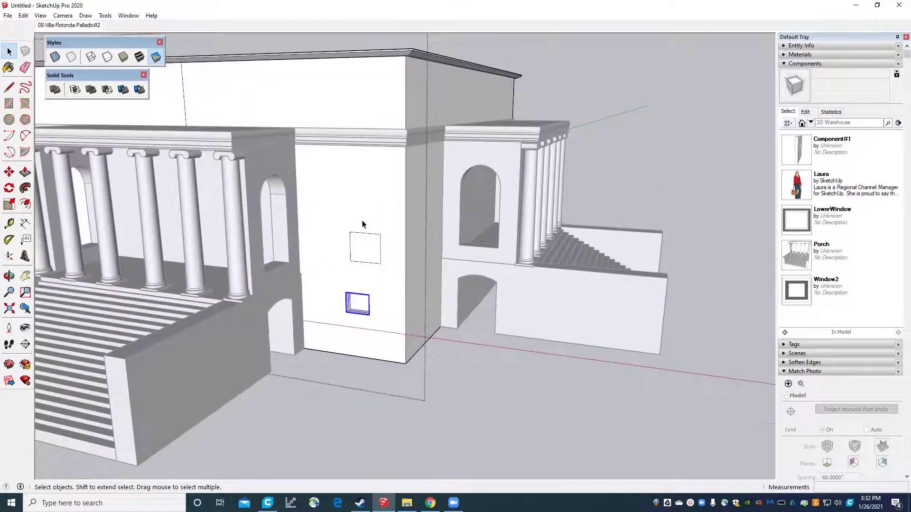
Return to the matched photo view and compare the villa's lower, middle and upper windows with the modelled lower window and the rectangle above it.
{"action": "left_click", "coordinate": [86, 29]}
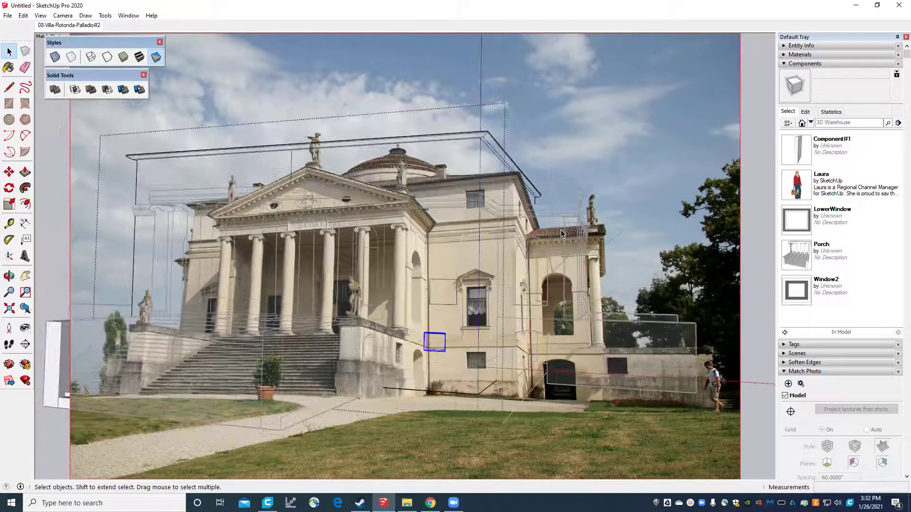
{"action": "scroll", "coordinate": [573, 237], "scroll_direction": "up", "scroll_amount": 3}
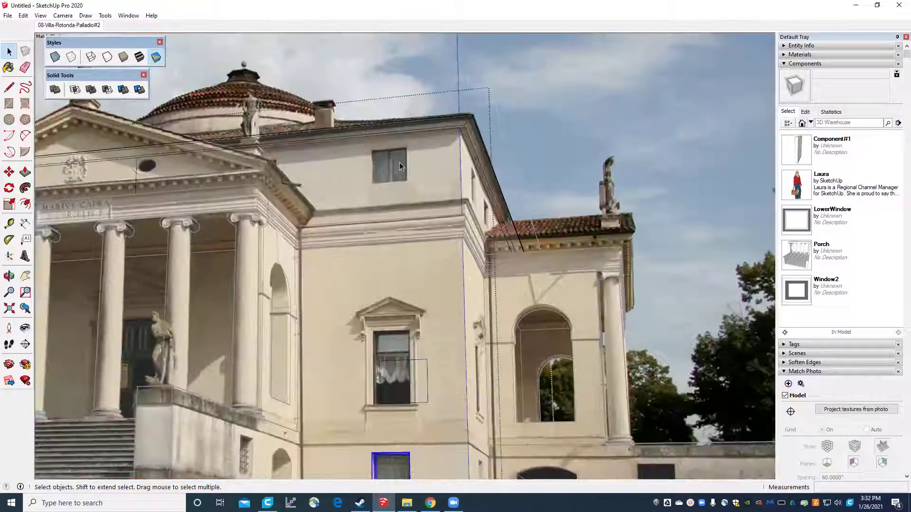
{"action": "scroll", "coordinate": [471, 202], "scroll_direction": "down", "scroll_amount": 3}
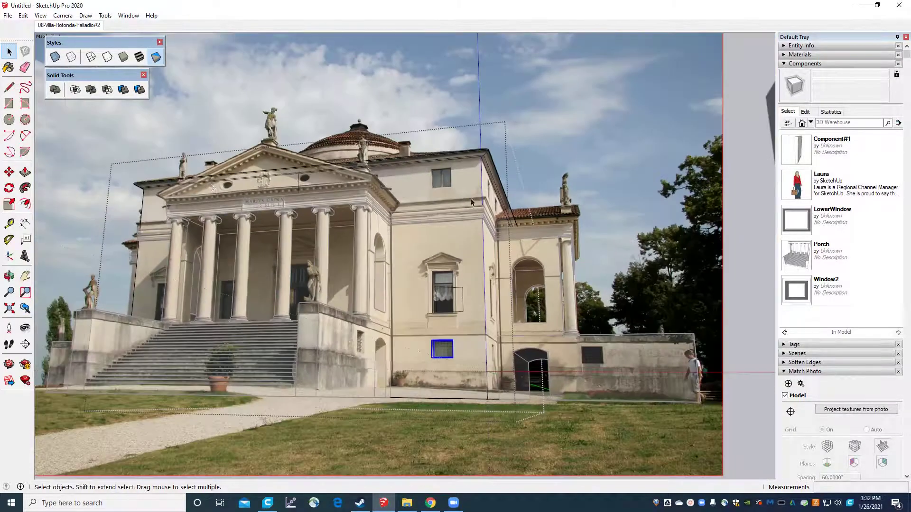
{"action": "scroll", "coordinate": [448, 365], "scroll_direction": "up", "scroll_amount": 3}
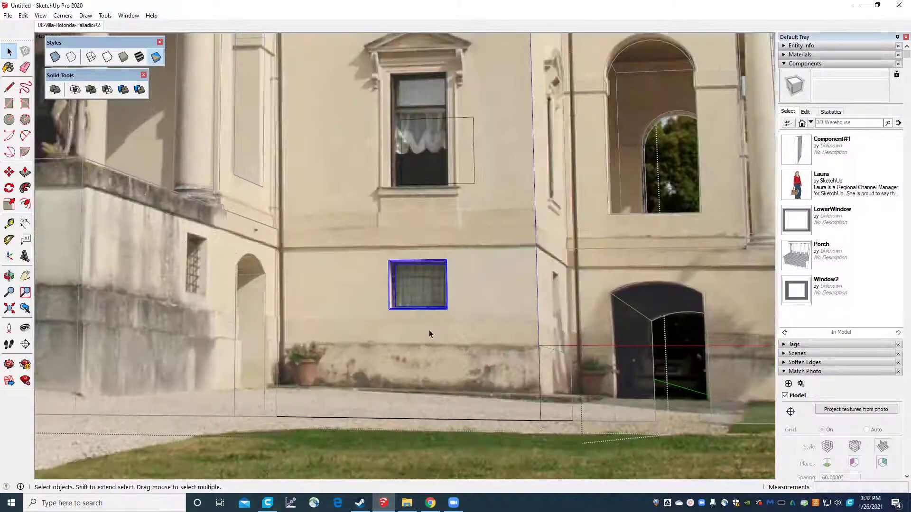
{"action": "scroll", "coordinate": [418, 335], "scroll_direction": "down", "scroll_amount": 3}
{"action": "scroll", "coordinate": [422, 197], "scroll_direction": "up", "scroll_amount": 3}
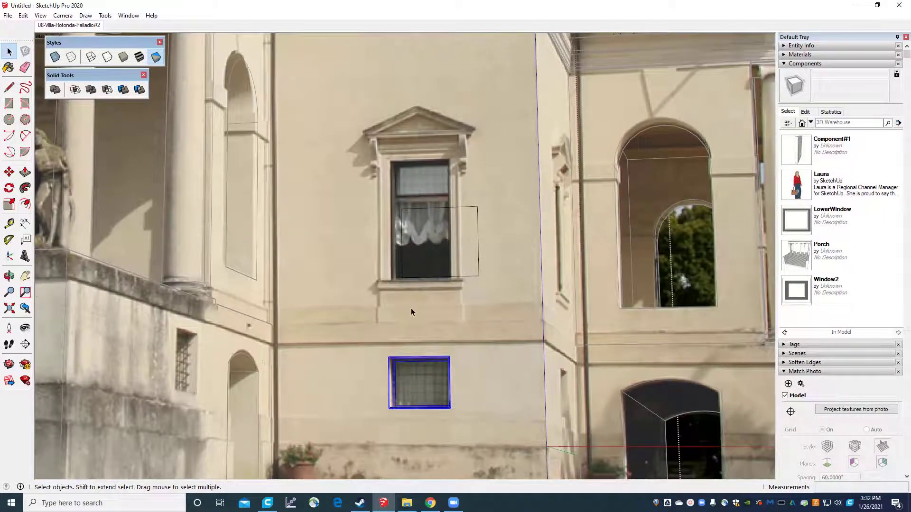
{"action": "scroll", "coordinate": [408, 395], "scroll_direction": "down", "scroll_amount": 3}
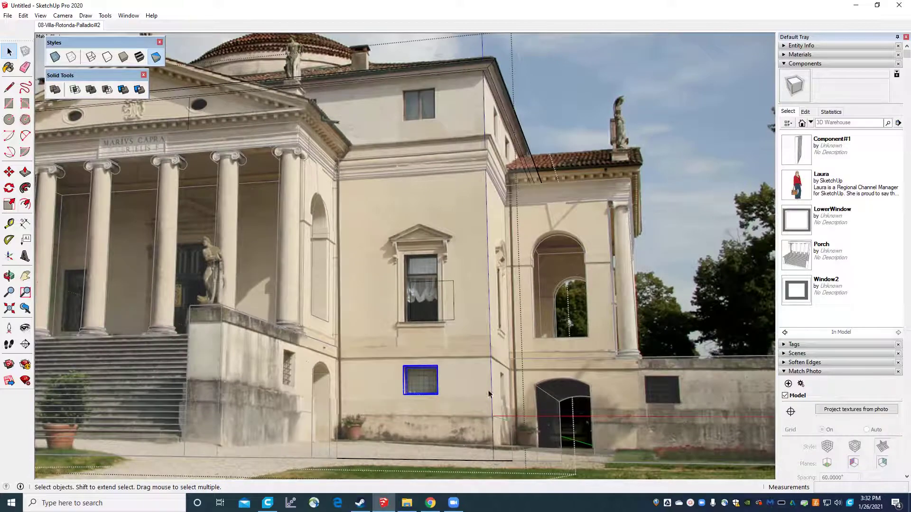
{"action": "scroll", "coordinate": [406, 375], "scroll_direction": "down", "scroll_amount": 3}
{"action": "scroll", "coordinate": [401, 368], "scroll_direction": "up", "scroll_amount": 5}
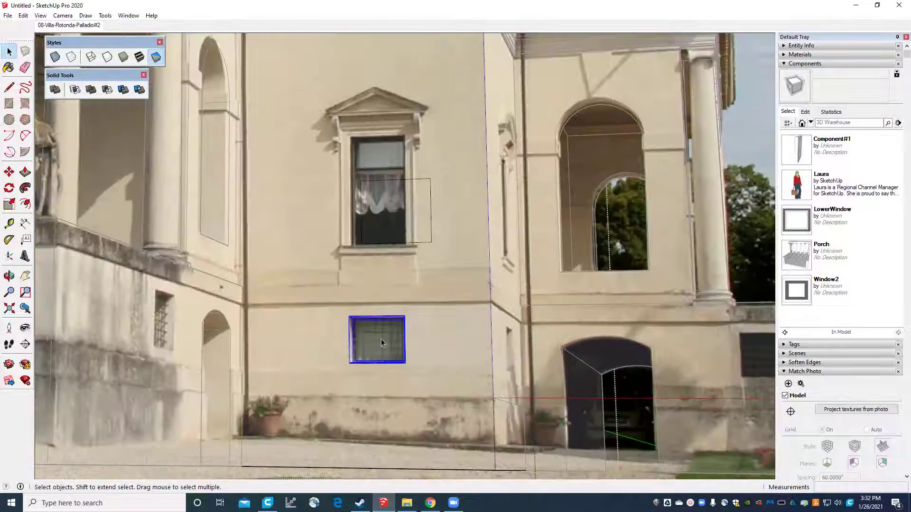
{"action": "scroll", "coordinate": [374, 338], "scroll_direction": "down", "scroll_amount": 2}
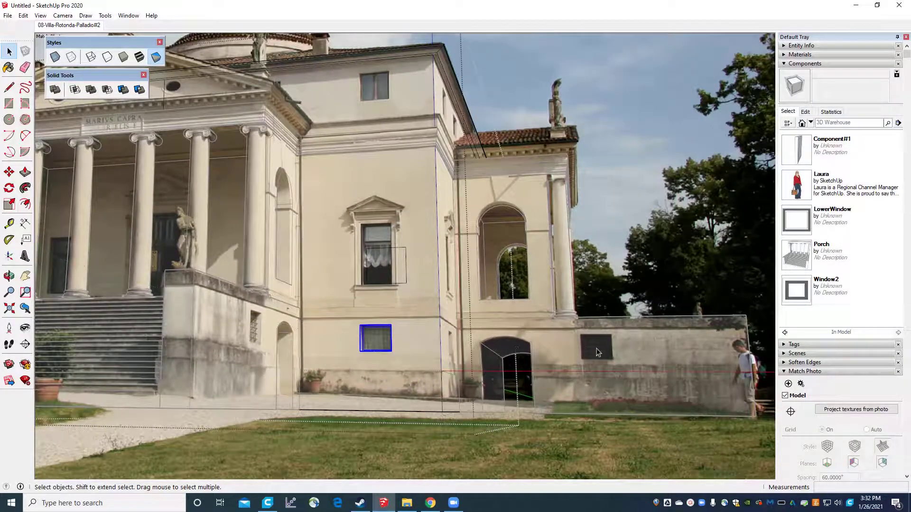
{"action": "scroll", "coordinate": [383, 352], "scroll_direction": "down", "scroll_amount": 3}
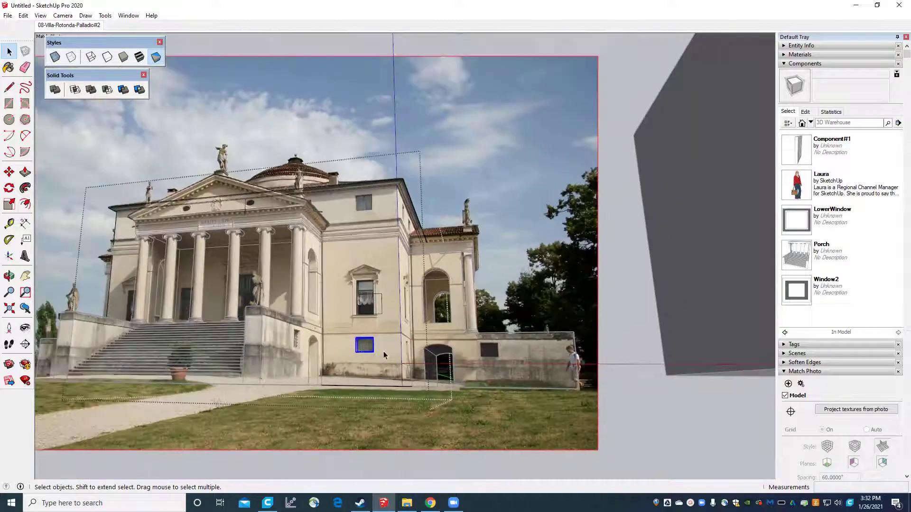
{"action": "scroll", "coordinate": [361, 231], "scroll_direction": "up", "scroll_amount": 3}
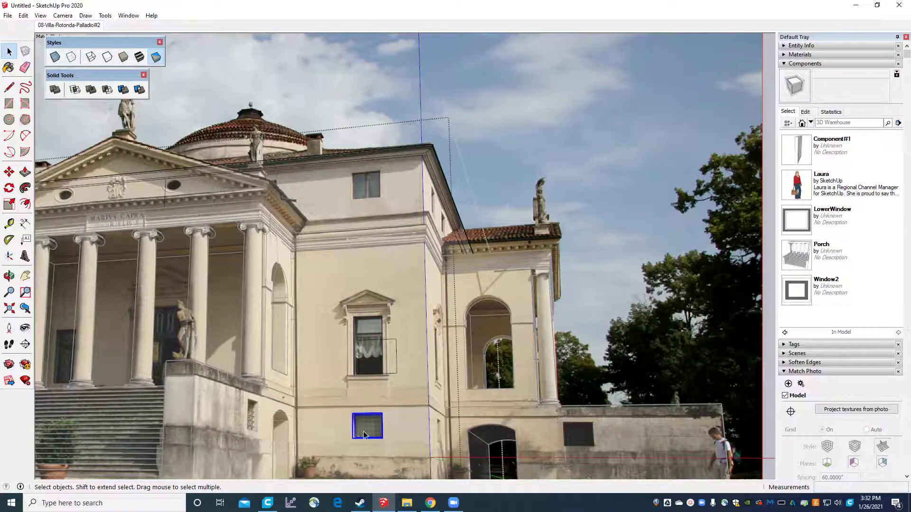
{"action": "scroll", "coordinate": [374, 341], "scroll_direction": "down", "scroll_amount": 3}
{"action": "scroll", "coordinate": [400, 213], "scroll_direction": "up", "scroll_amount": 3}
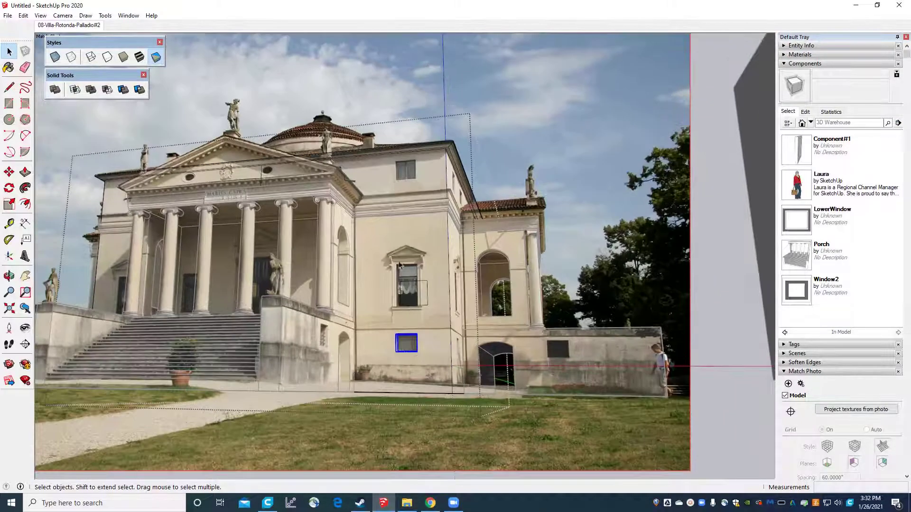